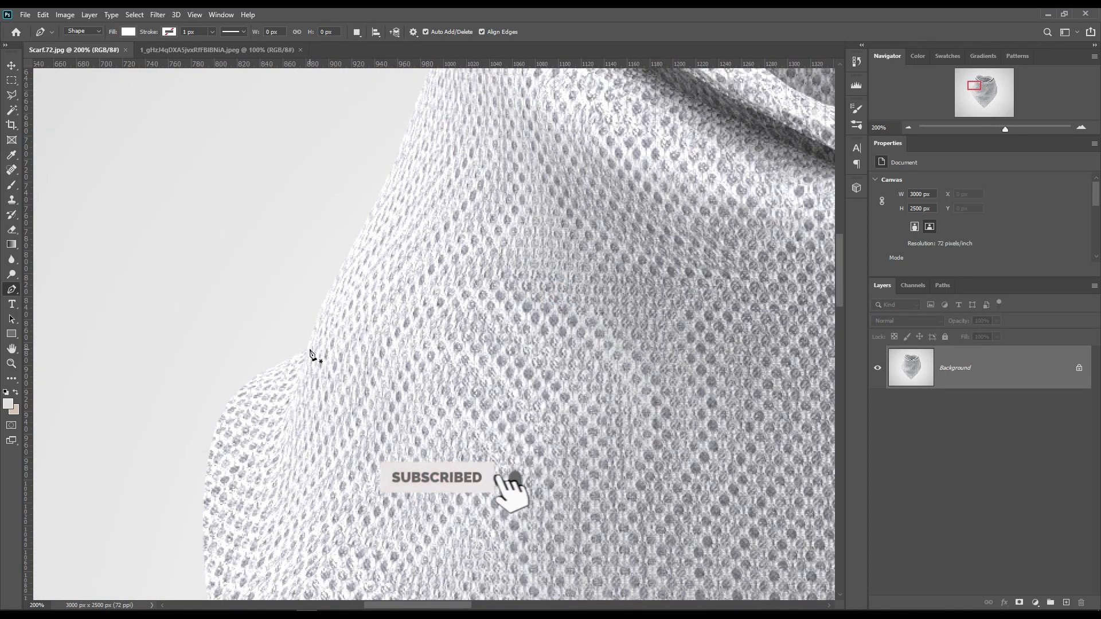
- Start the Pen-tool shape outline at the scarf's fold and trace along its top edge
{"action": "left_click", "coordinate": [306, 349]}
{"action": "left_click_drag", "start_coordinate": [535, 229], "coordinate": [469, 434]}
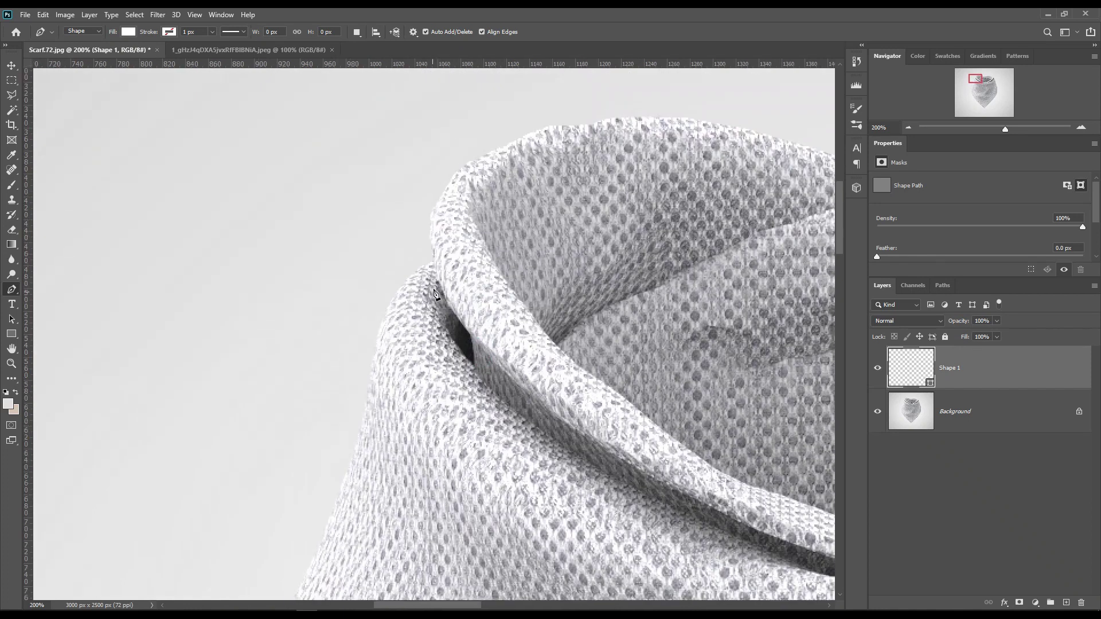
{"action": "left_click", "coordinate": [433, 261]}
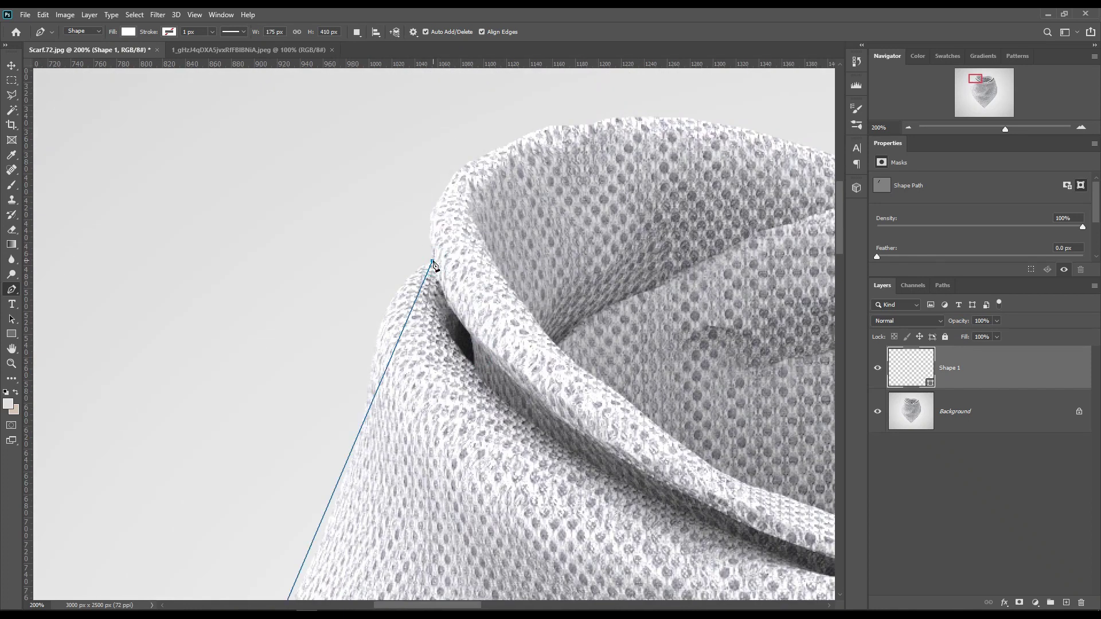
{"action": "left_click", "coordinate": [469, 166]}
{"action": "left_click", "coordinate": [550, 125]}
{"action": "left_click", "coordinate": [691, 119]}
{"action": "left_click_drag", "start_coordinate": [690, 132], "coordinate": [266, 155]}
{"action": "left_click", "coordinate": [486, 191]}
{"action": "left_click", "coordinate": [585, 173]}
- Continue the outline around the scarf's right and left sides and close it at the first point
{"action": "left_click_drag", "start_coordinate": [585, 184], "coordinate": [195, 248]}
{"action": "left_click", "coordinate": [640, 252]}
{"action": "left_click", "coordinate": [669, 340]}
{"action": "left_click_drag", "start_coordinate": [737, 523], "coordinate": [564, 485]}
{"action": "scroll", "coordinate": [556, 505], "scroll_direction": "down", "scroll_amount": 5}
{"action": "left_click_drag", "start_coordinate": [69, 189], "coordinate": [307, 363]}
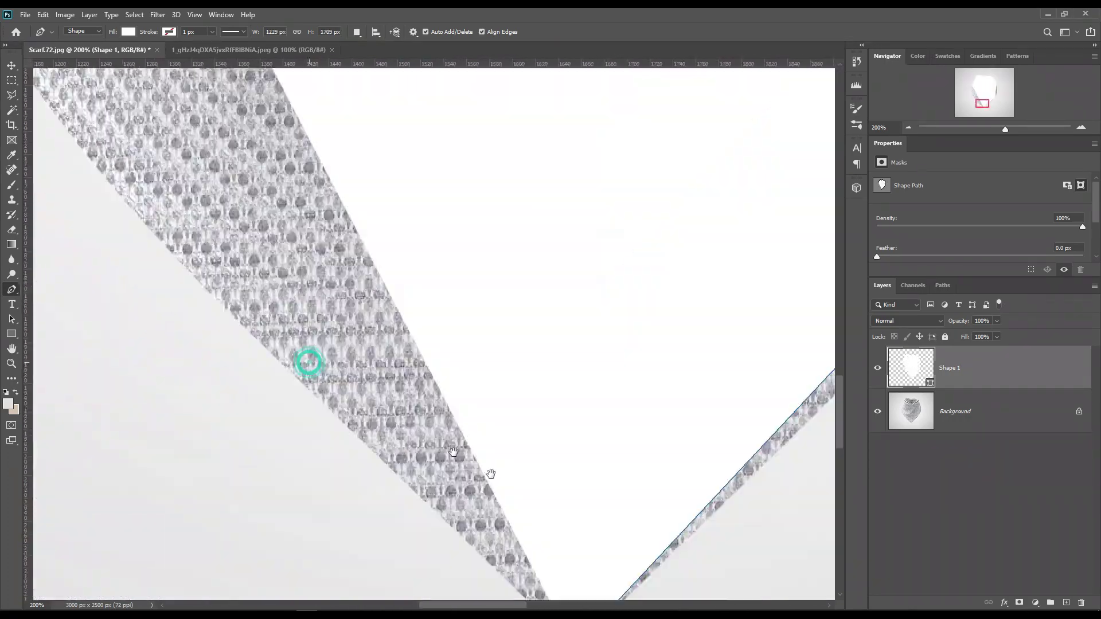
{"action": "left_click_drag", "start_coordinate": [115, 143], "coordinate": [319, 253]}
{"action": "left_click", "coordinate": [320, 256]}
- Fit the image in the window and set Shape 1's opacity to 0%
{"action": "left_click", "coordinate": [877, 320]}
{"action": "key", "text": "ctrl+0"}
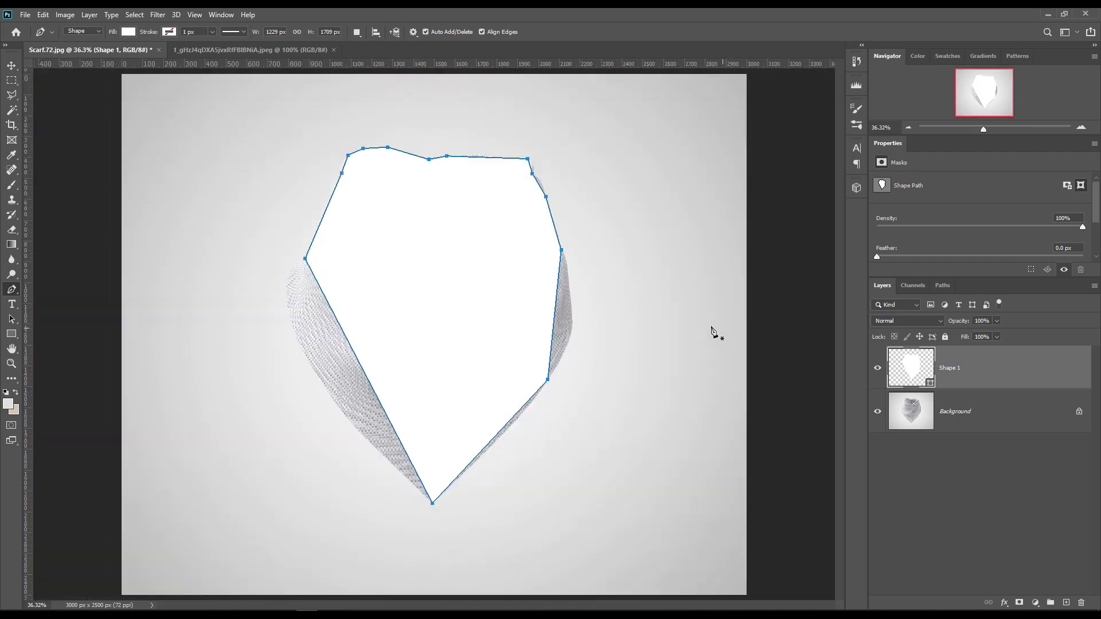
{"action": "left_click", "coordinate": [948, 321]}
{"action": "left_click_drag", "start_coordinate": [947, 323], "coordinate": [751, 312]}
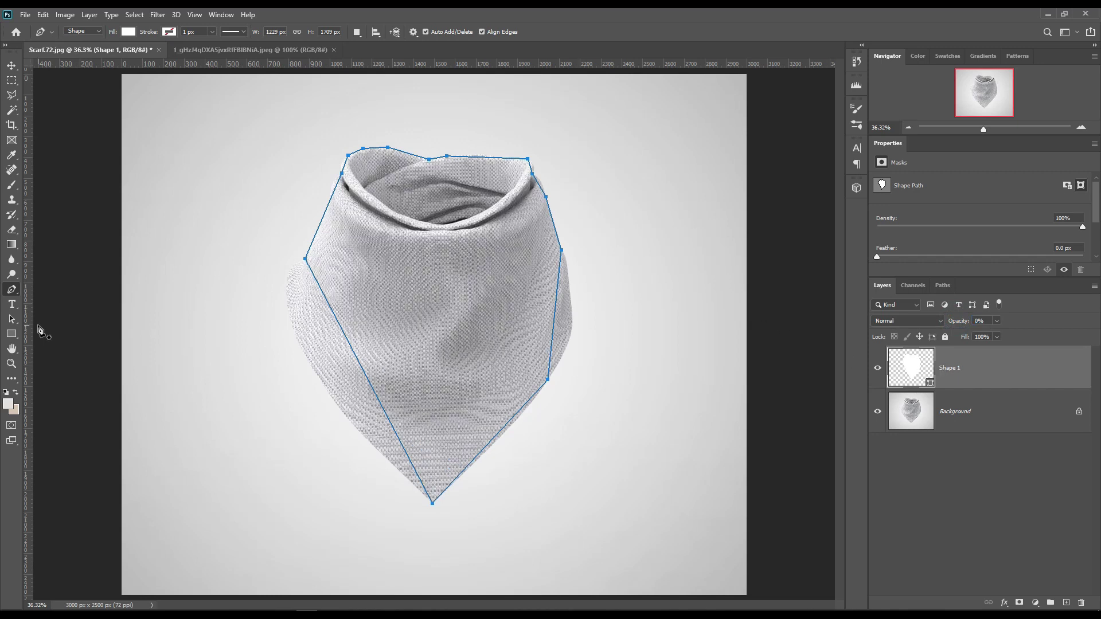
{"action": "right_click", "coordinate": [12, 290]}
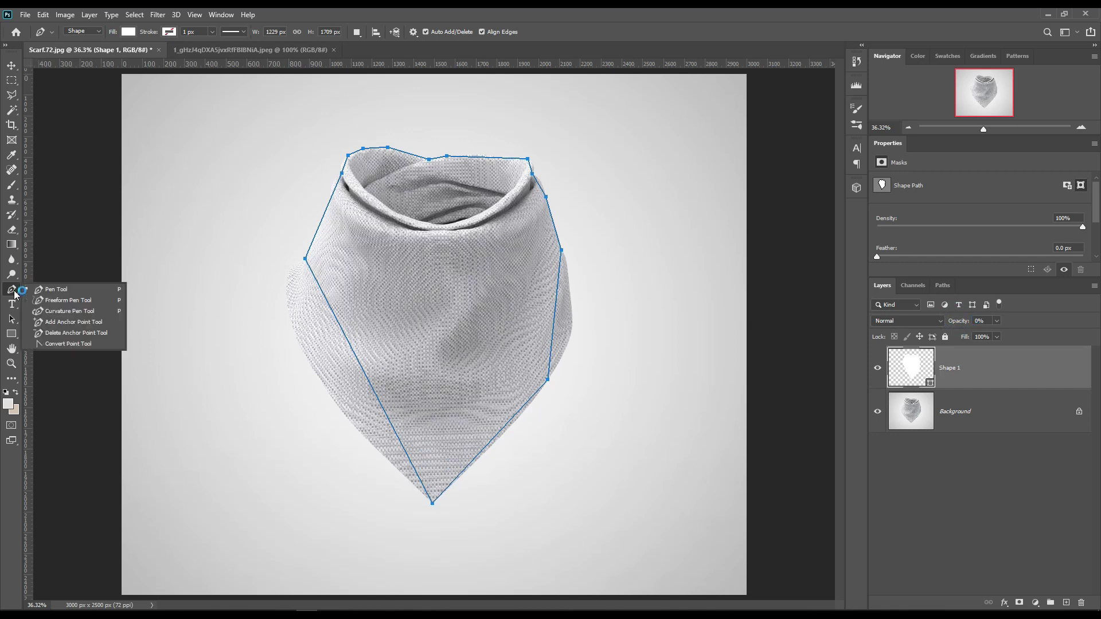
- At 100% zoom, add curved anchor points along the scarf's left and top edges
{"action": "left_click", "coordinate": [58, 325]}
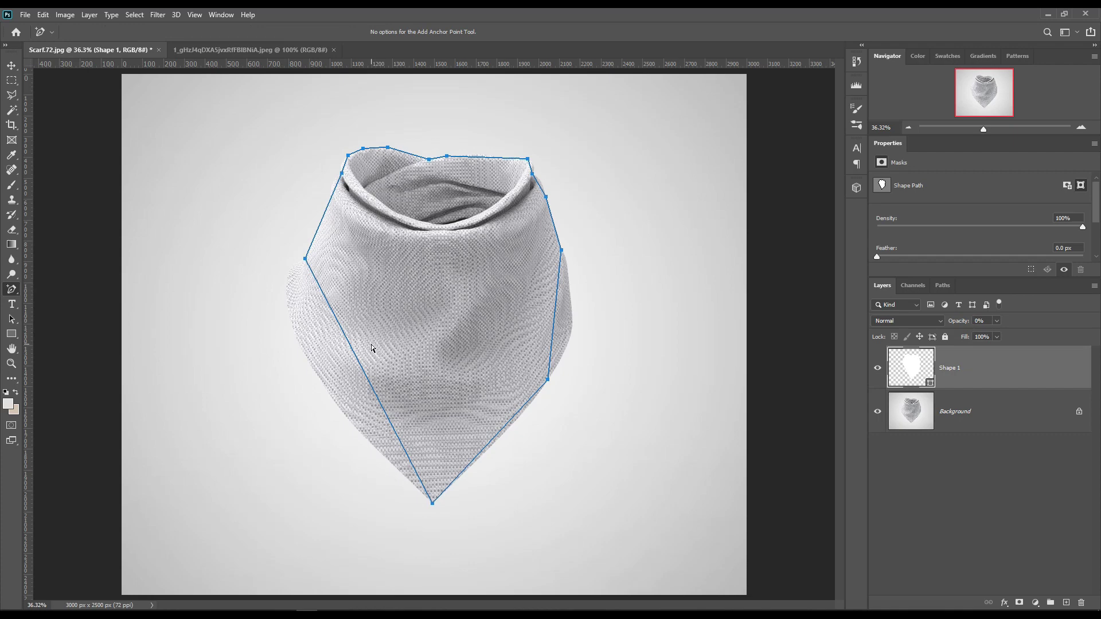
{"action": "key", "text": "ctrl+1"}
{"action": "left_click_drag", "start_coordinate": [344, 367], "coordinate": [297, 368]}
{"action": "left_click_drag", "start_coordinate": [385, 238], "coordinate": [458, 176]}
{"action": "scroll", "coordinate": [489, 175], "scroll_direction": "up", "scroll_amount": 3}
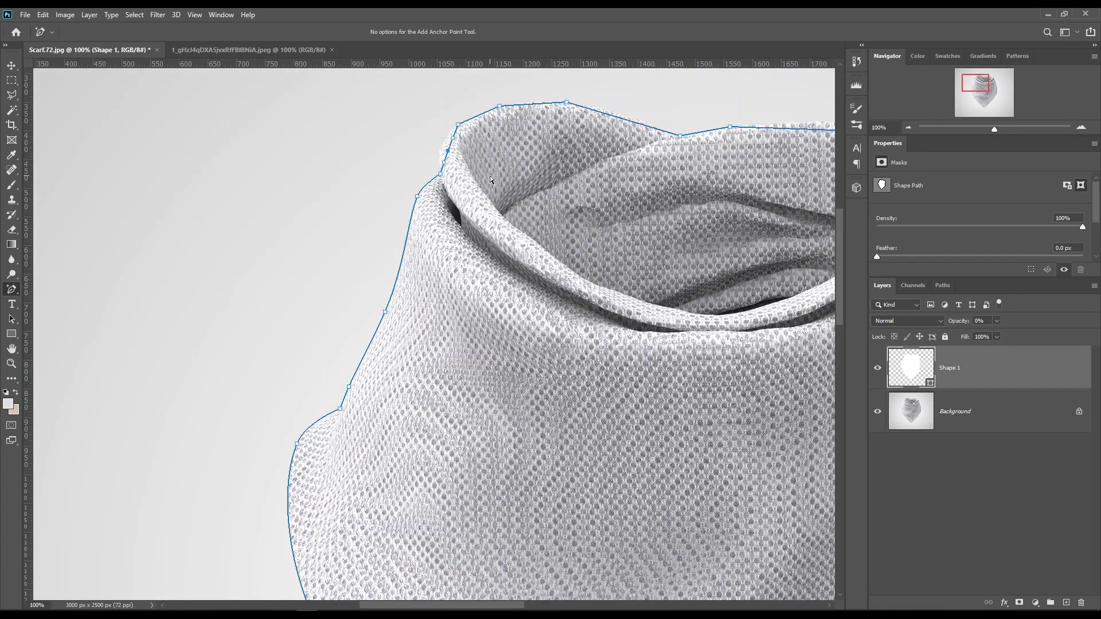
{"action": "left_click_drag", "start_coordinate": [536, 104], "coordinate": [538, 102]}
{"action": "left_click_drag", "start_coordinate": [614, 116], "coordinate": [616, 113]}
{"action": "left_click", "coordinate": [714, 131]}
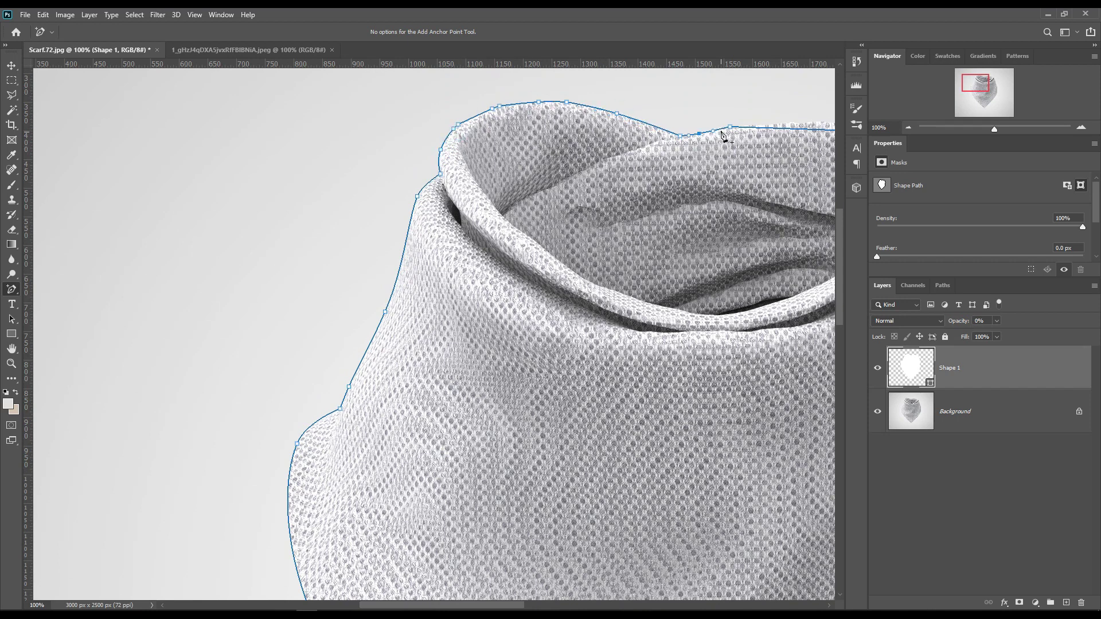
- Add anchor points down the scarf's right edge so the outline fits it
{"action": "left_click_drag", "start_coordinate": [723, 136], "coordinate": [521, 188]}
{"action": "left_click", "coordinate": [756, 203]}
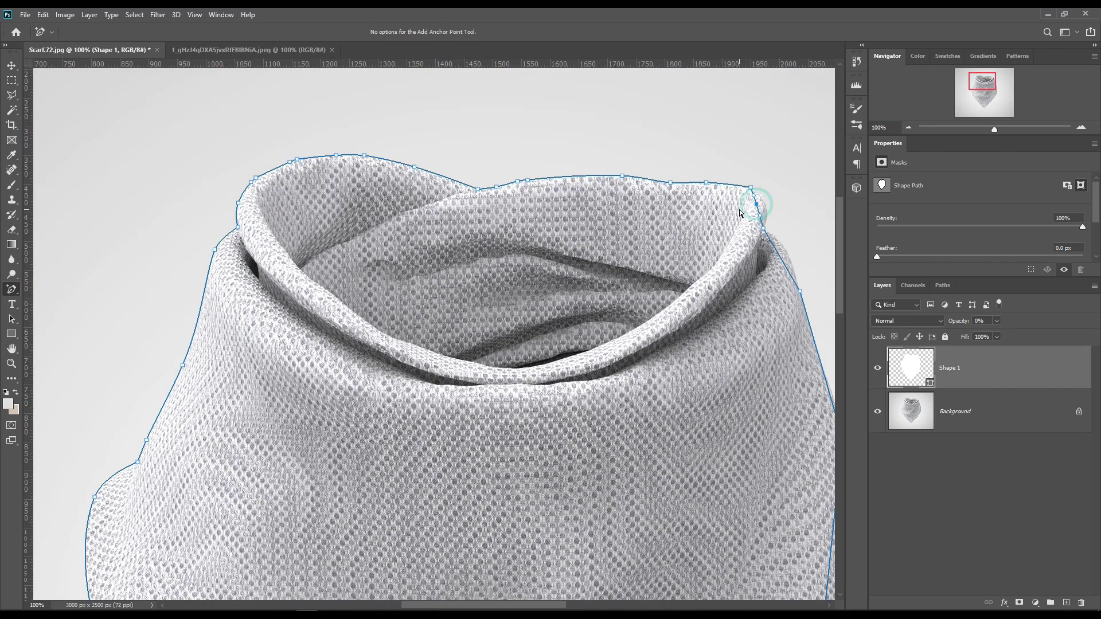
{"action": "left_click", "coordinate": [783, 250]}
{"action": "left_click_drag", "start_coordinate": [811, 245], "coordinate": [521, 118]}
{"action": "left_click", "coordinate": [525, 214]}
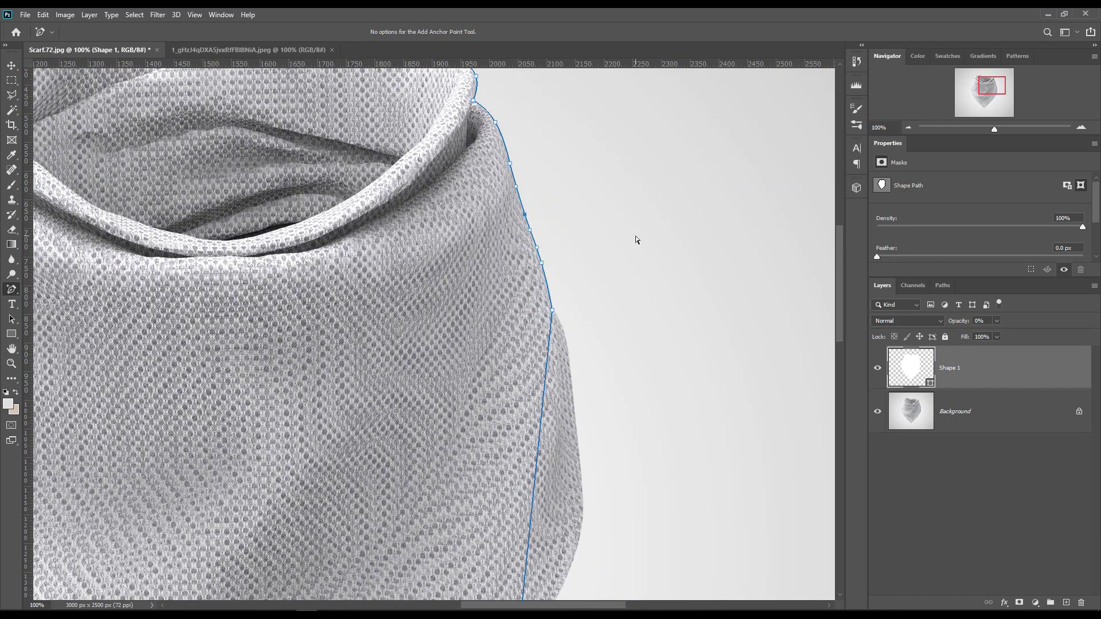
{"action": "scroll", "coordinate": [459, 304], "scroll_direction": "down", "scroll_amount": 5}
{"action": "left_click", "coordinate": [562, 297]}
{"action": "left_click", "coordinate": [554, 179]}
{"action": "left_click", "coordinate": [544, 109]}
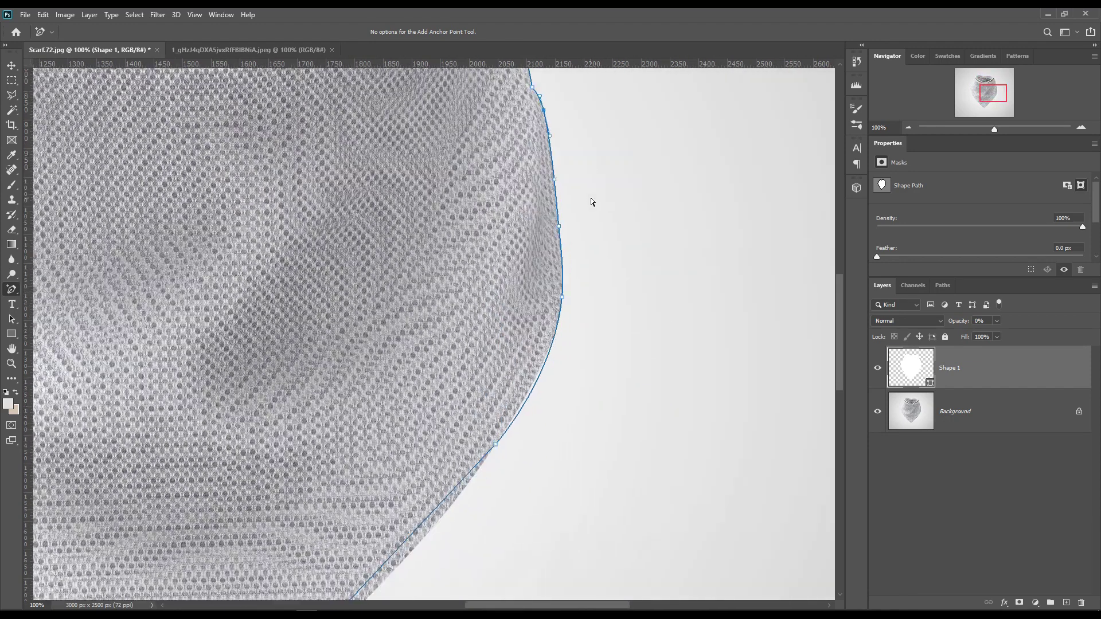
- Review the rest of the outline, then select the Background layer
{"action": "scroll", "coordinate": [582, 259], "scroll_direction": "down", "scroll_amount": 5}
{"action": "scroll", "coordinate": [405, 384], "scroll_direction": "left", "scroll_amount": 6}
{"action": "left_click_drag", "start_coordinate": [422, 532], "coordinate": [372, 352]}
{"action": "scroll", "coordinate": [372, 352], "scroll_direction": "up", "scroll_amount": 5}
{"action": "scroll", "coordinate": [372, 352], "scroll_direction": "left", "scroll_amount": 4}
{"action": "scroll", "coordinate": [332, 290], "scroll_direction": "up", "scroll_amount": 1}
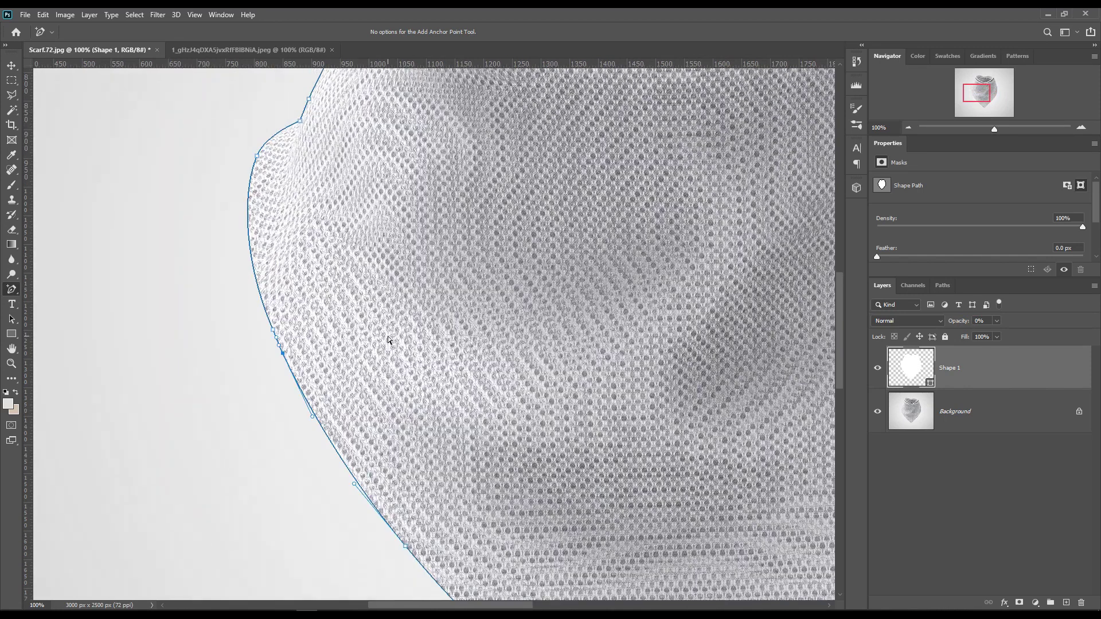
{"action": "scroll", "coordinate": [388, 339], "scroll_direction": "down", "scroll_amount": 5}
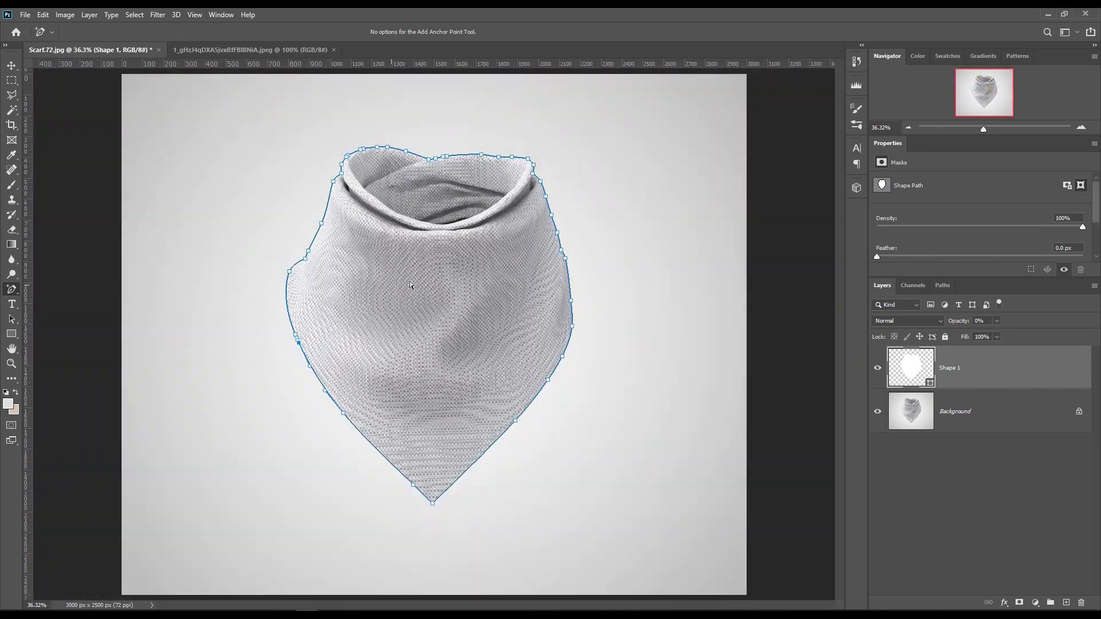
{"action": "left_click", "coordinate": [1001, 401]}
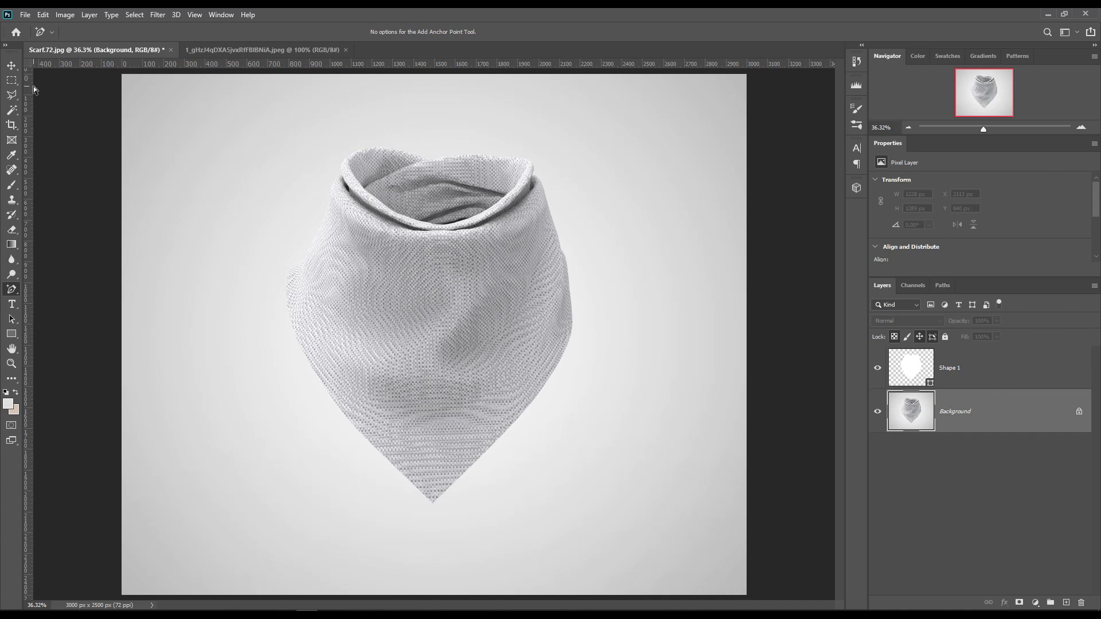
- Draw a white rectangle across the scarf's upper part
{"action": "left_click", "coordinate": [12, 334]}
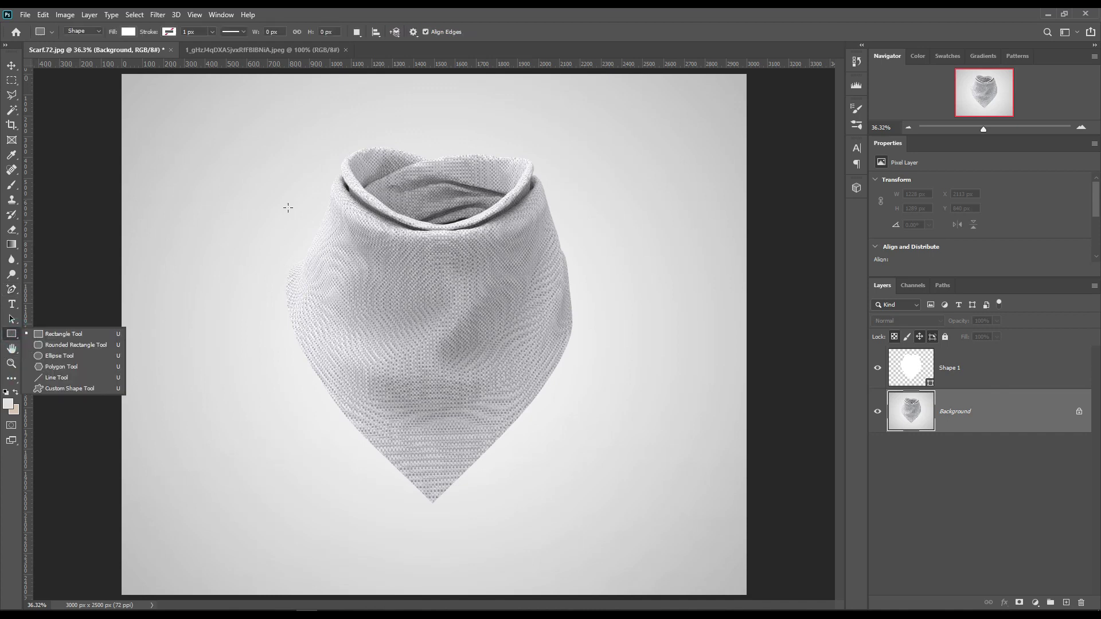
{"action": "left_click_drag", "start_coordinate": [201, 147], "coordinate": [706, 443]}
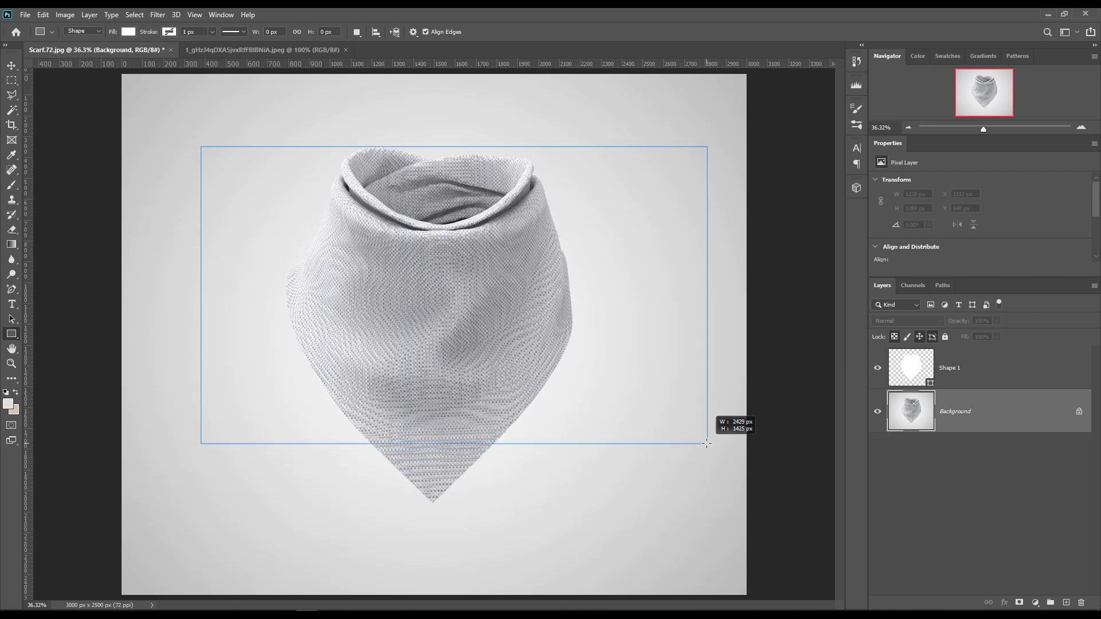
{"action": "left_click_drag", "start_coordinate": [707, 443], "coordinate": [706, 442]}
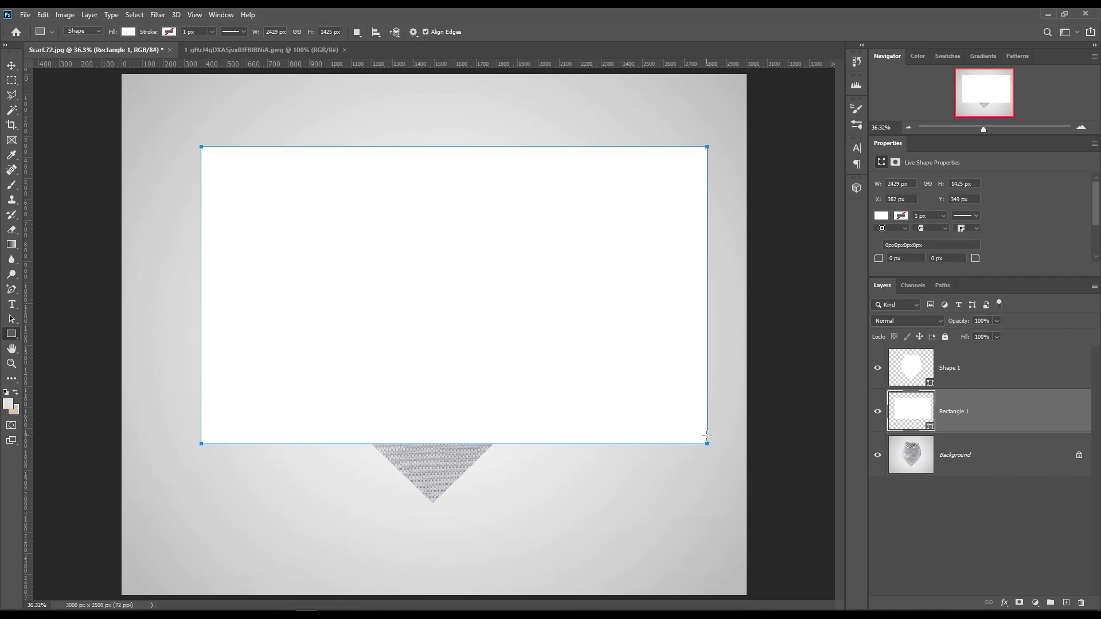
- Convert Rectangle 1 to a smart object and set its opacity to 56%
{"action": "right_click", "coordinate": [1007, 421]}
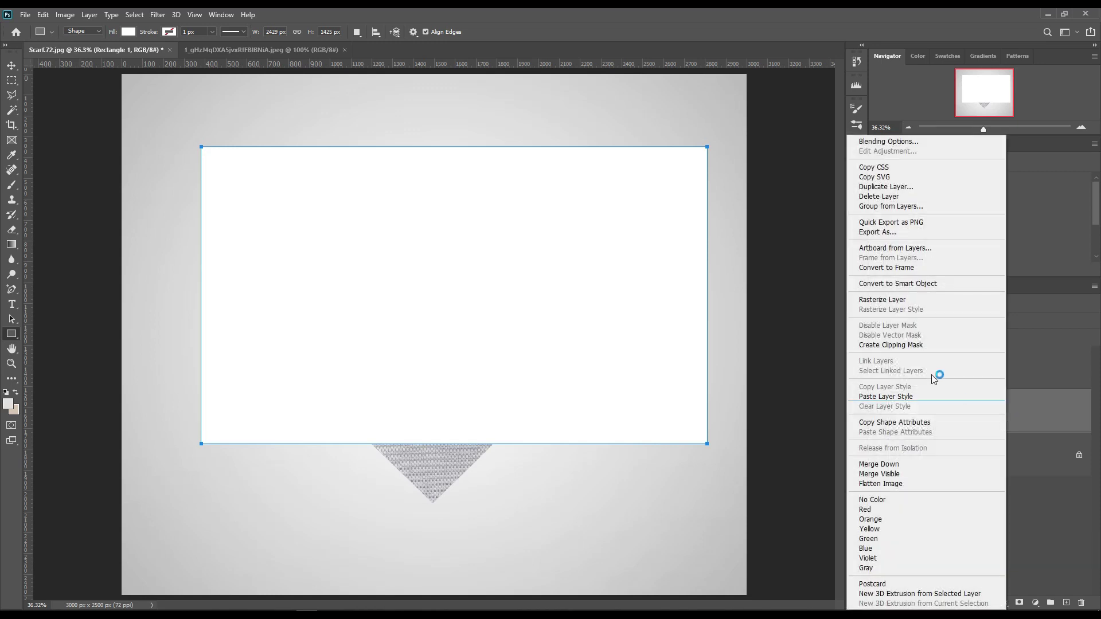
{"action": "left_click", "coordinate": [915, 283]}
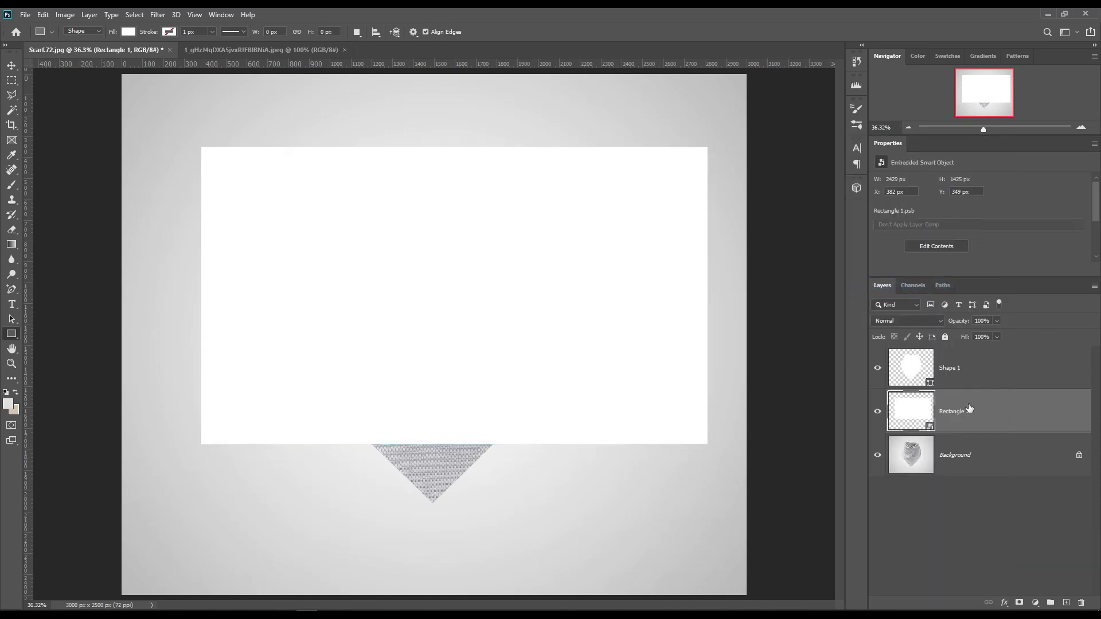
{"action": "left_click_drag", "start_coordinate": [962, 321], "coordinate": [938, 324]}
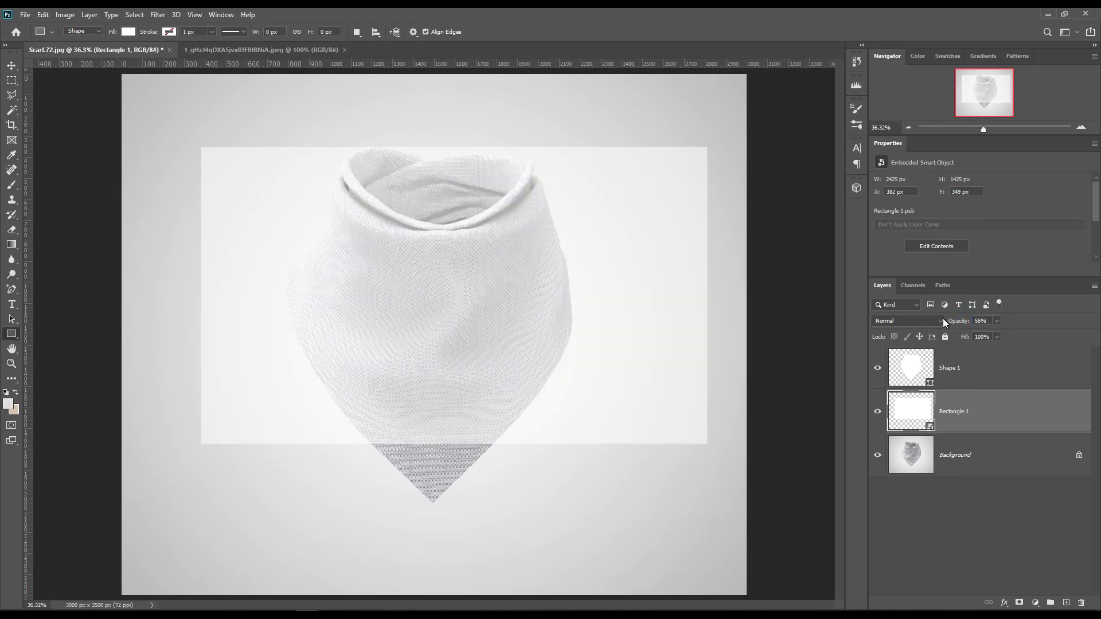
{"action": "key", "text": "ctrl+t"}
{"action": "right_click", "coordinate": [418, 238]}
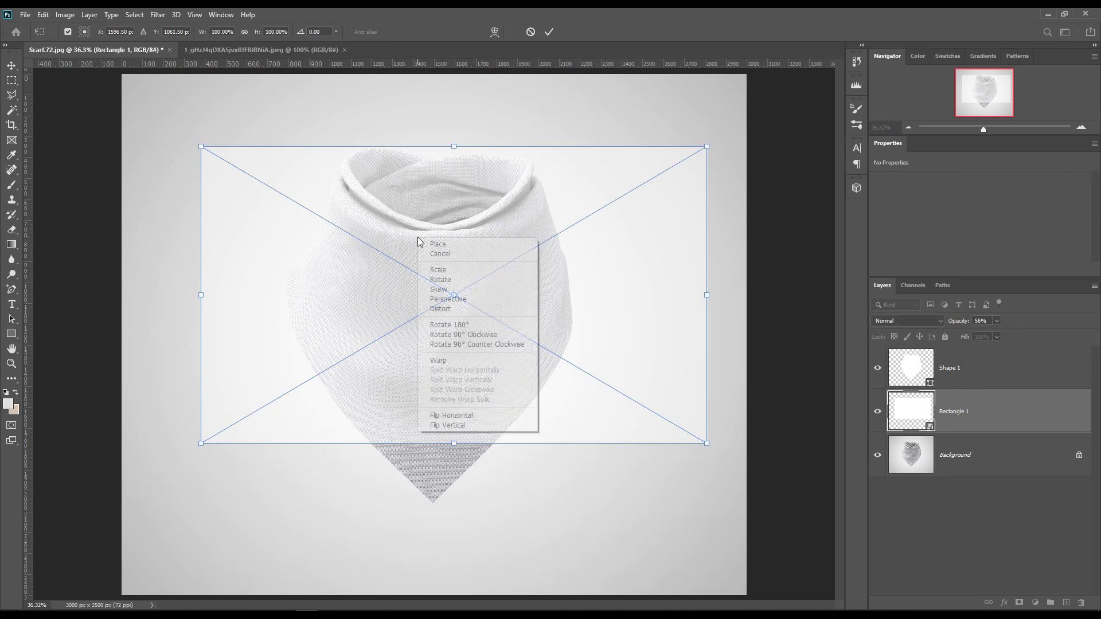
- Warp Rectangle 1, curving its top edge over the scarf's neck and its bottom below the tip
{"action": "left_click", "coordinate": [454, 361]}
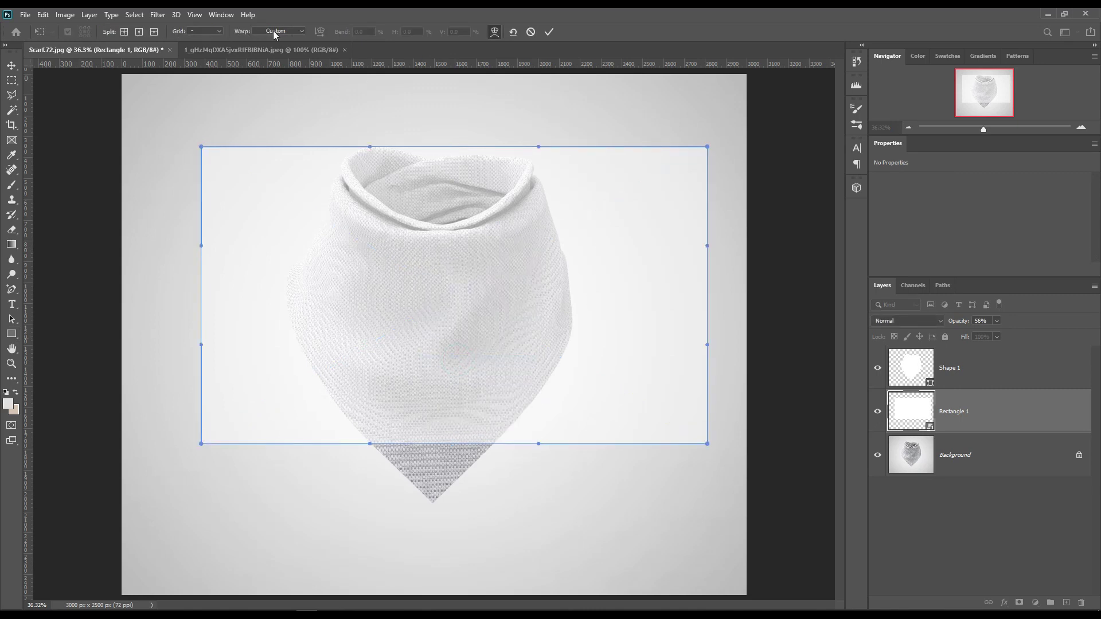
{"action": "left_click", "coordinate": [441, 237]}
{"action": "left_click_drag", "start_coordinate": [441, 274], "coordinate": [441, 170]}
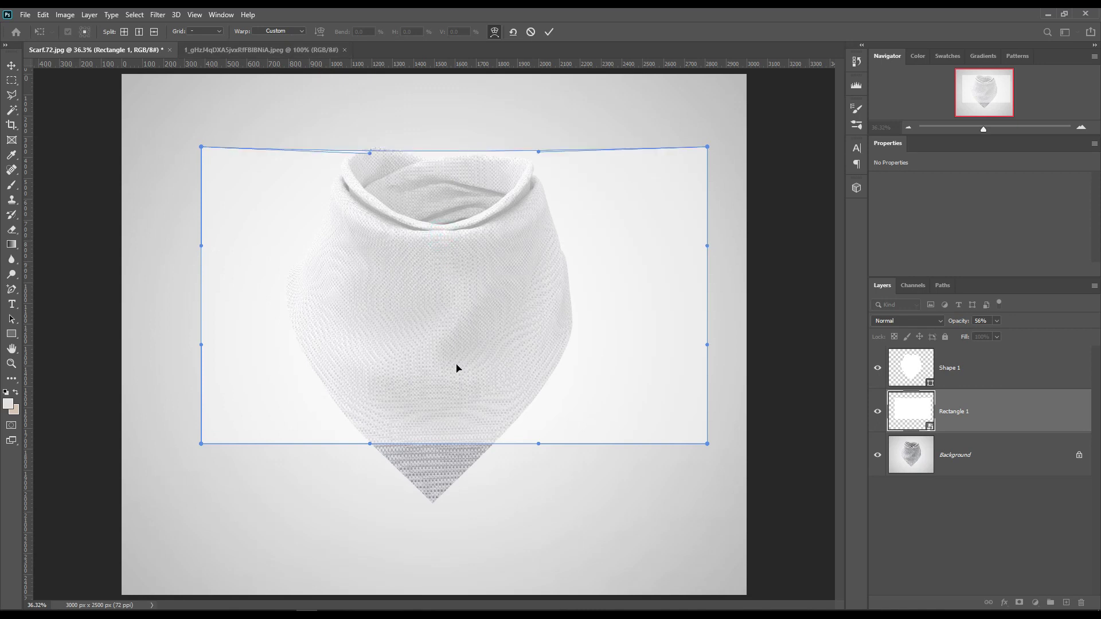
{"action": "left_click_drag", "start_coordinate": [436, 439], "coordinate": [436, 493]}
{"action": "left_click_drag", "start_coordinate": [445, 155], "coordinate": [437, 215]}
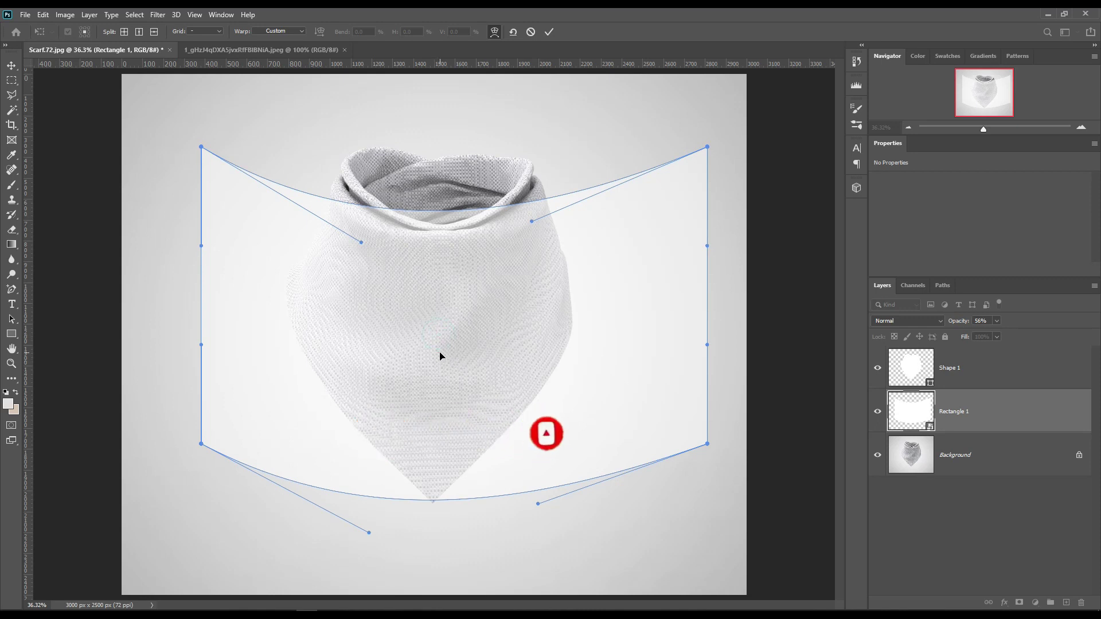
- Narrow the rectangle from both sides, stretch it slightly vertically, and commit the transform
{"action": "key", "text": "ctrl+t"}
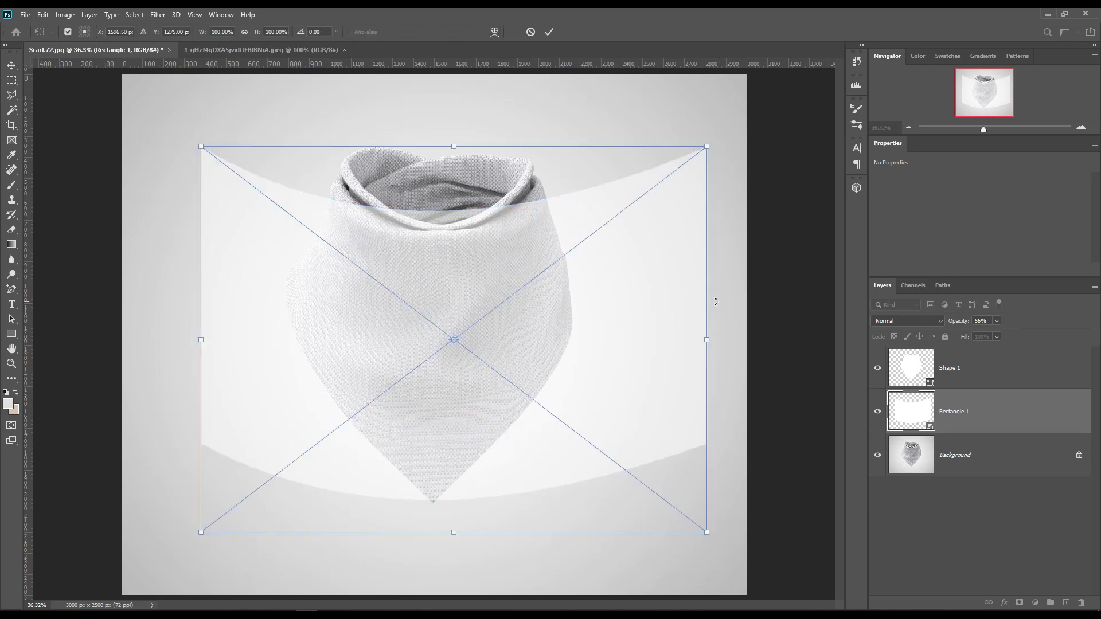
{"action": "left_click_drag", "start_coordinate": [706, 338], "coordinate": [640, 342]}
{"action": "left_click_drag", "start_coordinate": [201, 339], "coordinate": [242, 339]}
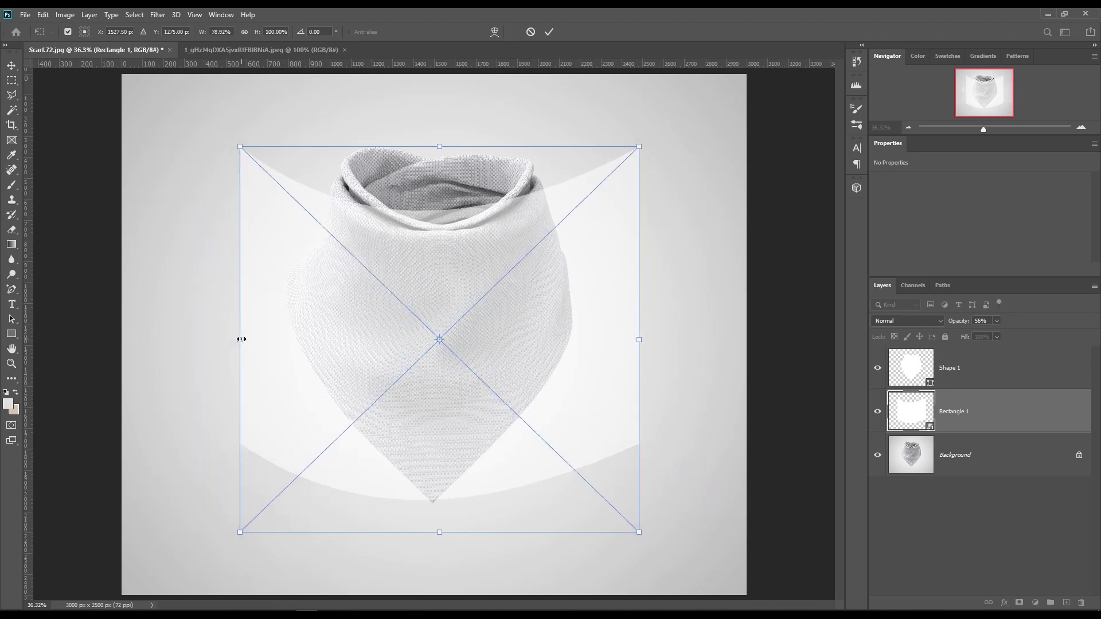
{"action": "mouse_move", "coordinate": [437, 144]}
{"action": "left_mouse_down"}
{"action": "mouse_move", "coordinate": [439, 110]}
{"action": "mouse_move", "coordinate": [437, 135]}
{"action": "left_mouse_up"}
{"action": "left_click_drag", "start_coordinate": [439, 533], "coordinate": [439, 538]}
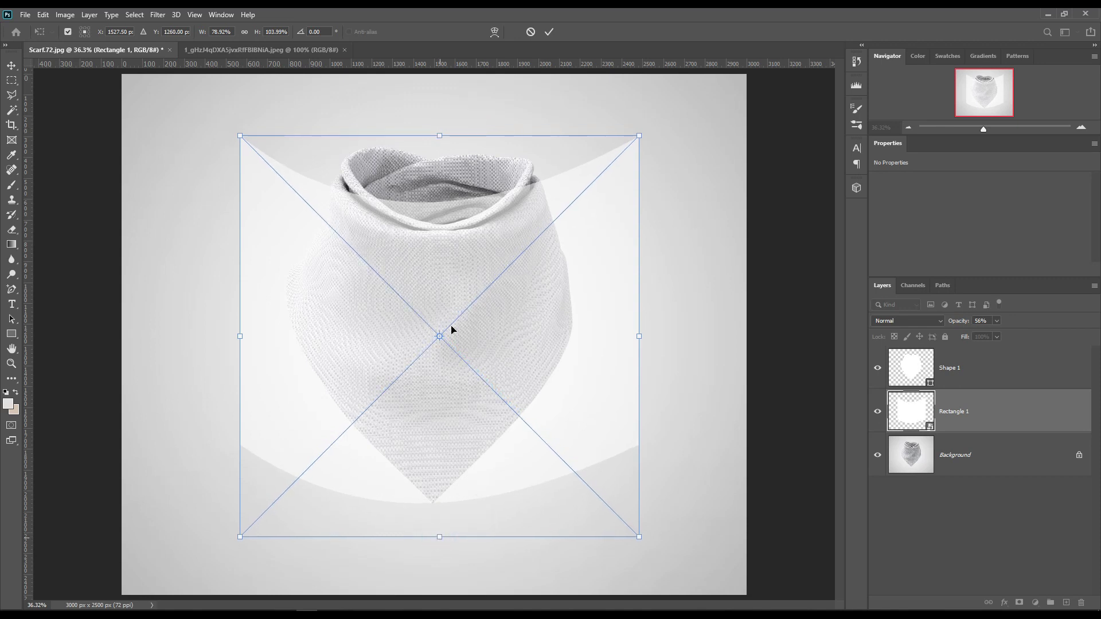
{"action": "left_click", "coordinate": [548, 32]}
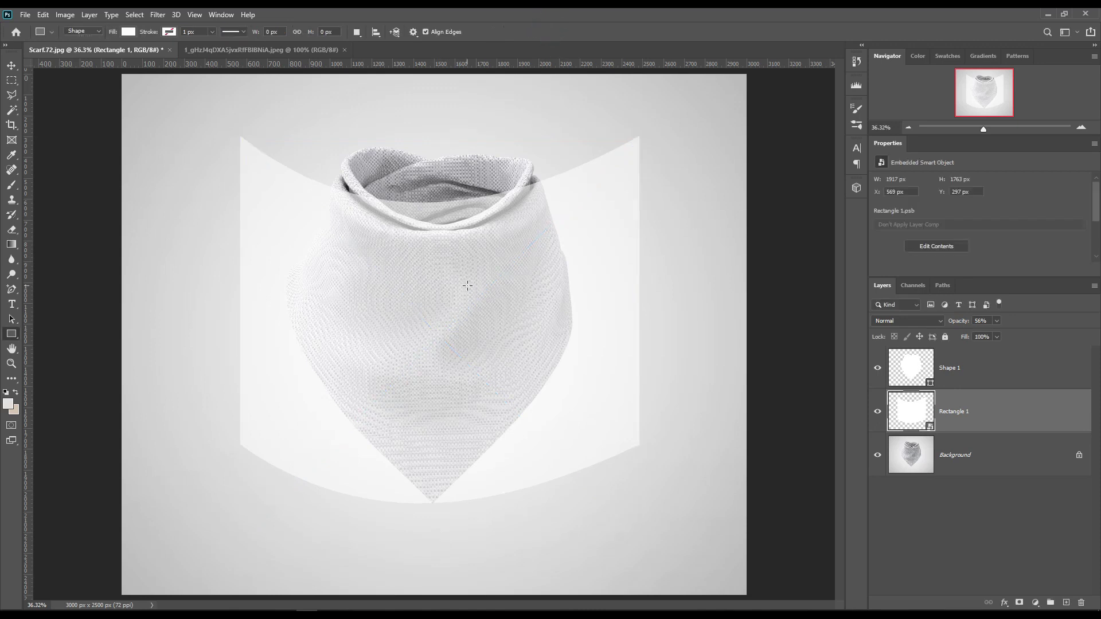
- Restart the warp on Rectangle 1 with a 5 x 5 grid, discarding the earlier warp
{"action": "key", "text": "ctrl+t"}
{"action": "right_click", "coordinate": [413, 254]}
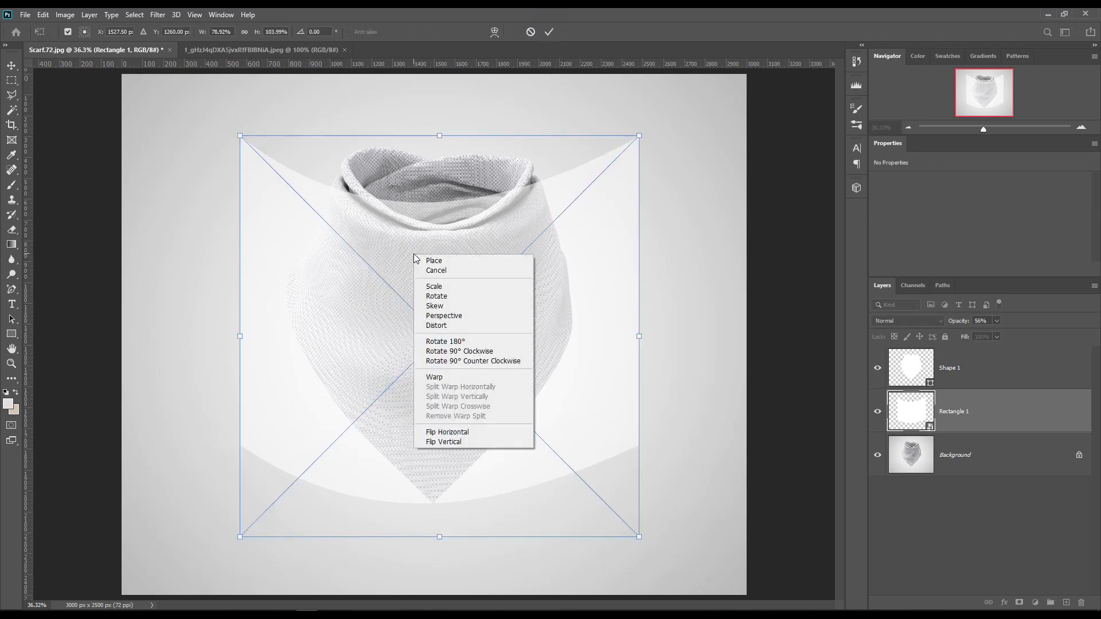
{"action": "left_click", "coordinate": [454, 376]}
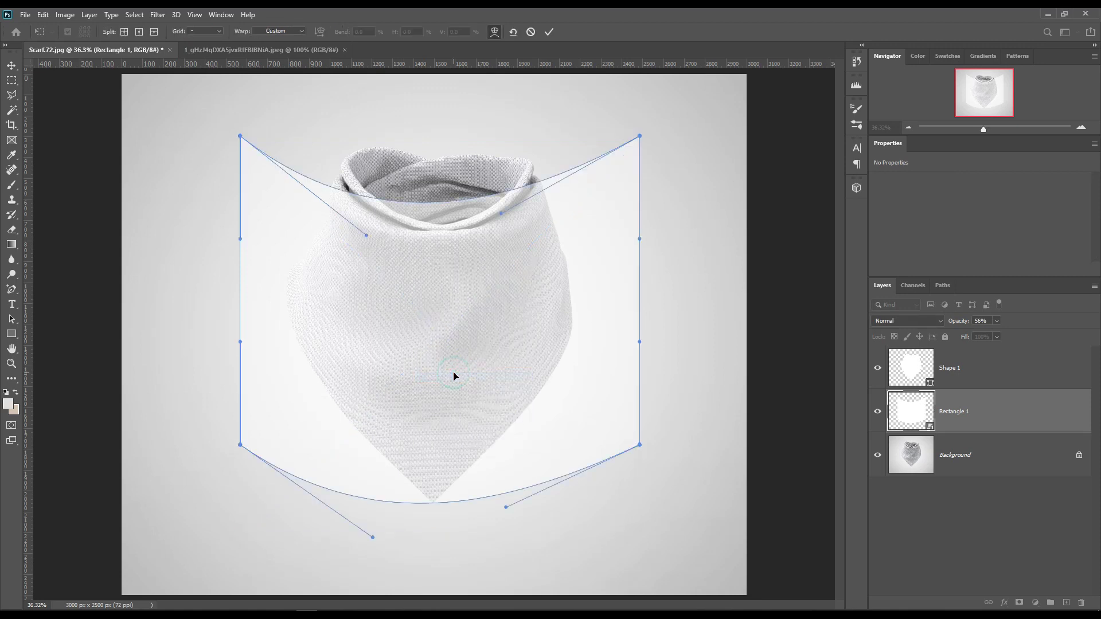
{"action": "left_click", "coordinate": [195, 30]}
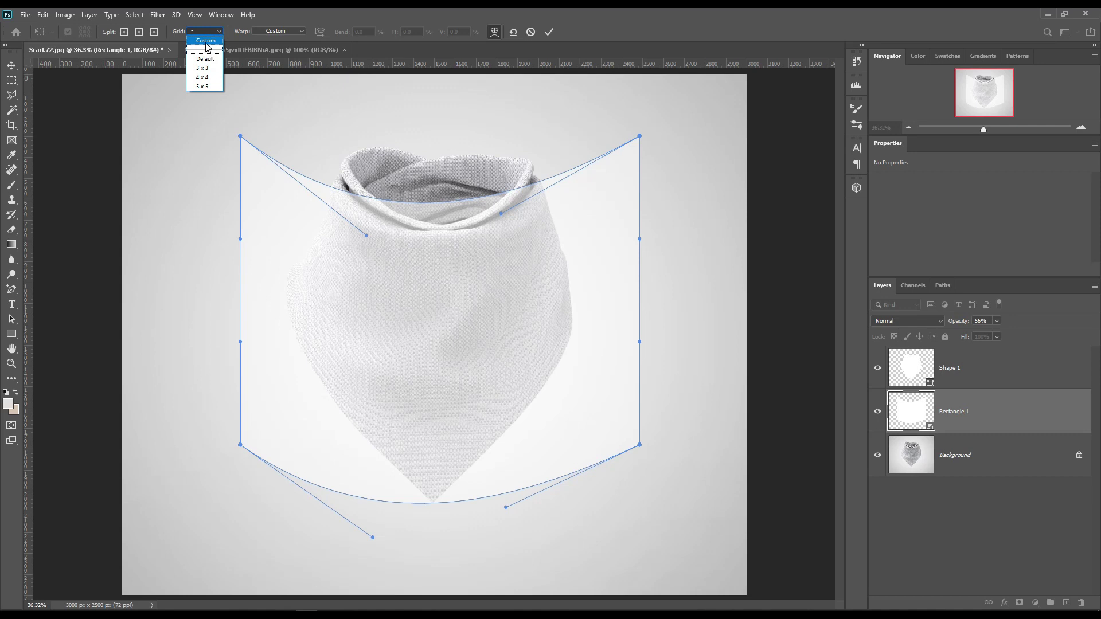
{"action": "left_click", "coordinate": [208, 86]}
{"action": "left_click", "coordinate": [523, 244]}
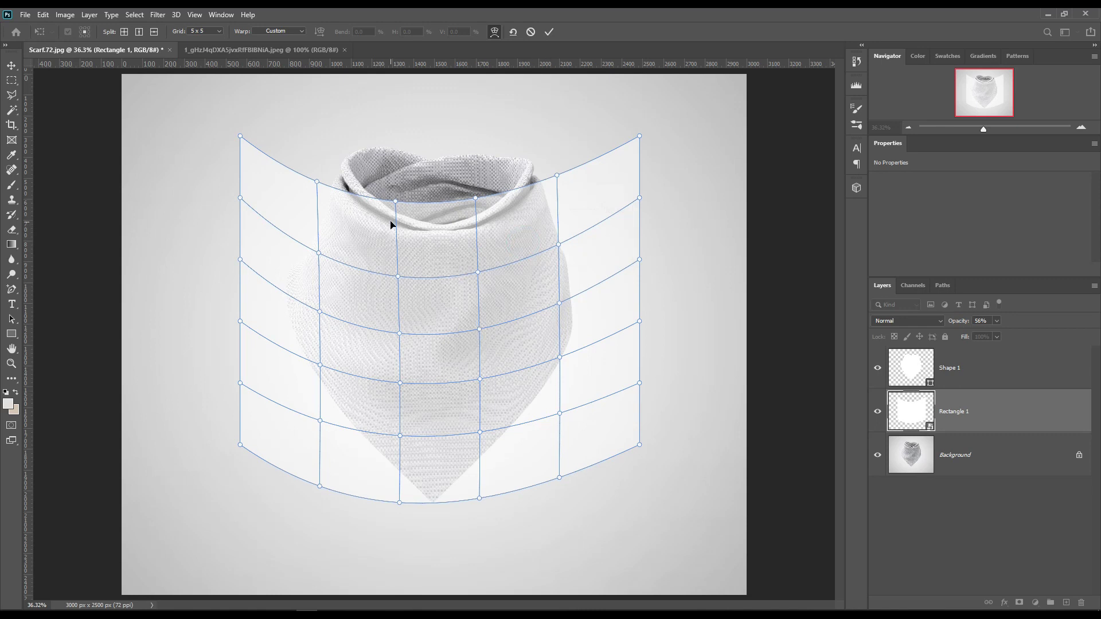
- Reshape the top-edge mesh points so the panel dips into the scarf's collar
{"action": "left_click_drag", "start_coordinate": [315, 182], "coordinate": [319, 166]}
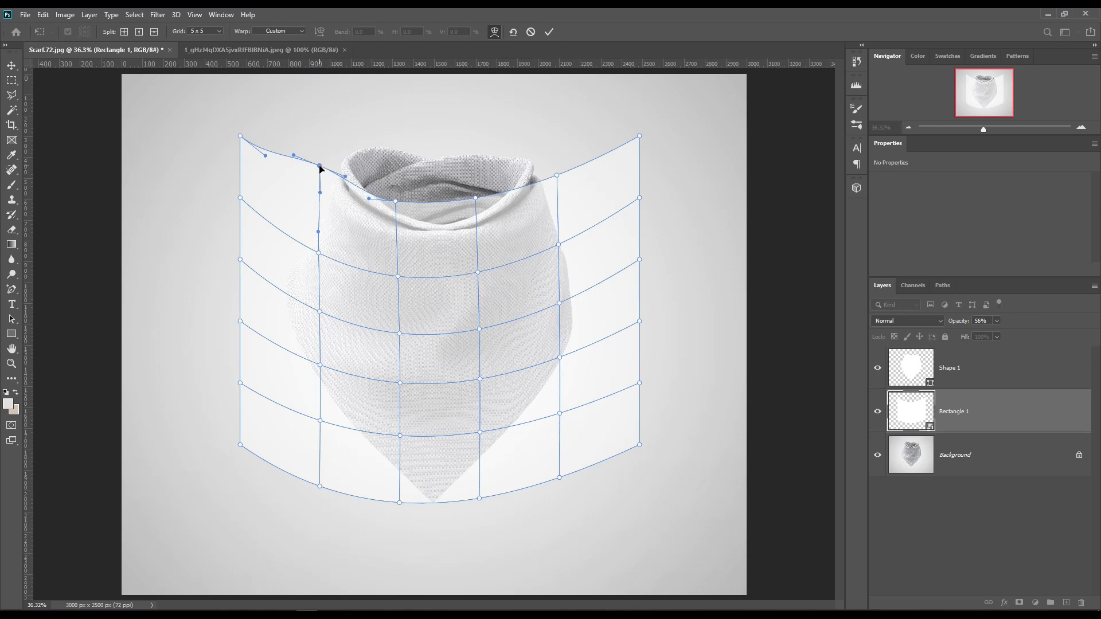
{"action": "left_click_drag", "start_coordinate": [554, 176], "coordinate": [552, 165]}
{"action": "left_click_drag", "start_coordinate": [476, 202], "coordinate": [476, 208]}
{"action": "left_click", "coordinate": [395, 205]}
{"action": "left_click_drag", "start_coordinate": [396, 207], "coordinate": [396, 210]}
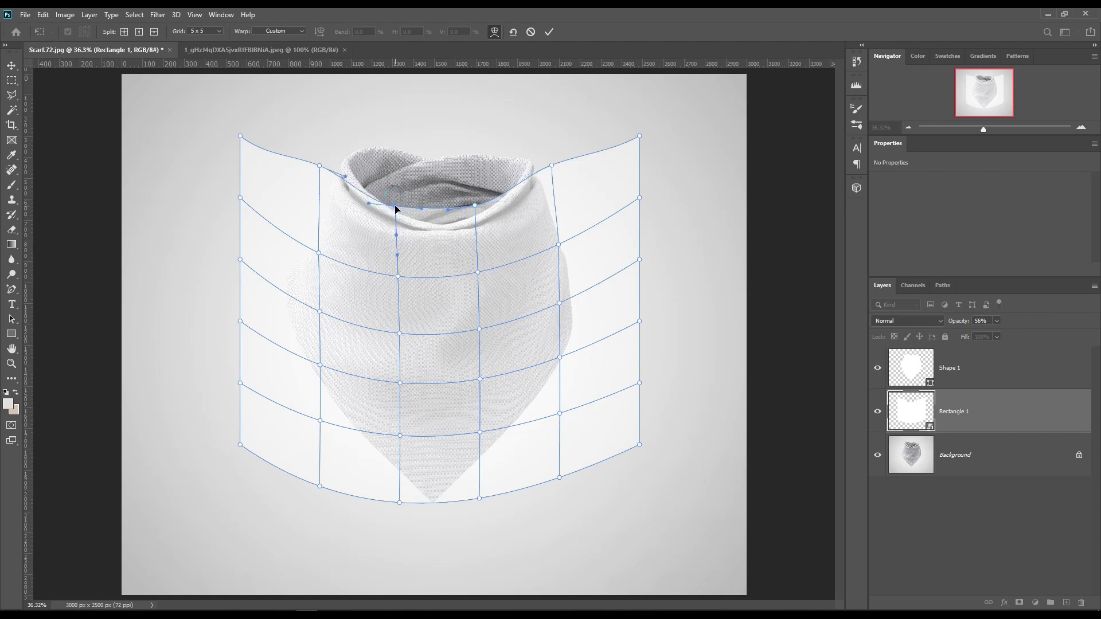
{"action": "left_click_drag", "start_coordinate": [324, 171], "coordinate": [325, 163]}
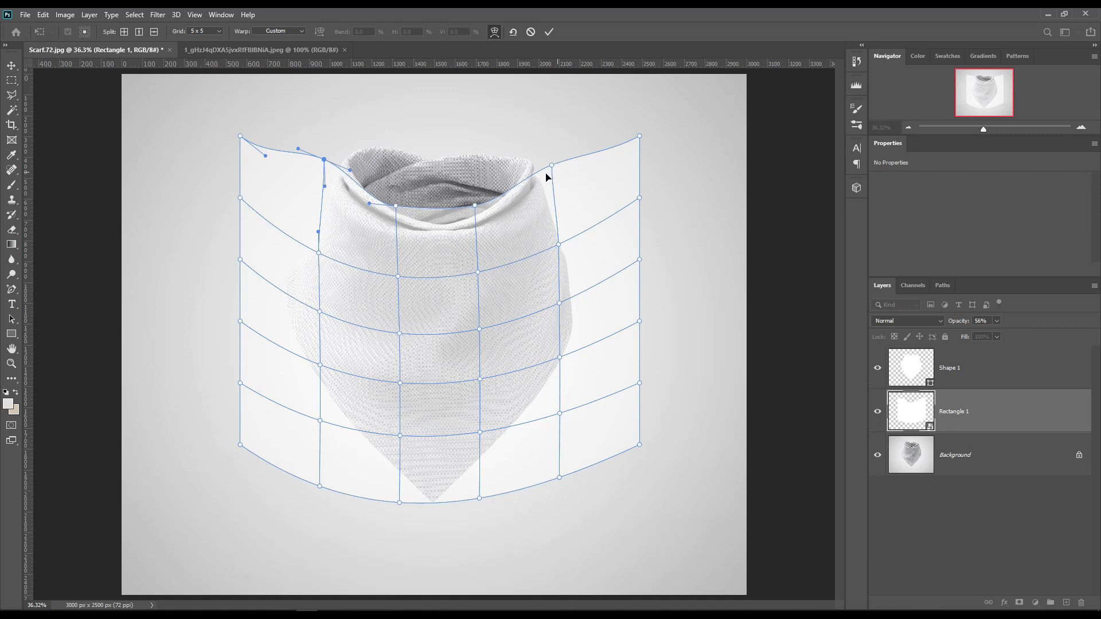
{"action": "left_click_drag", "start_coordinate": [550, 166], "coordinate": [550, 162]}
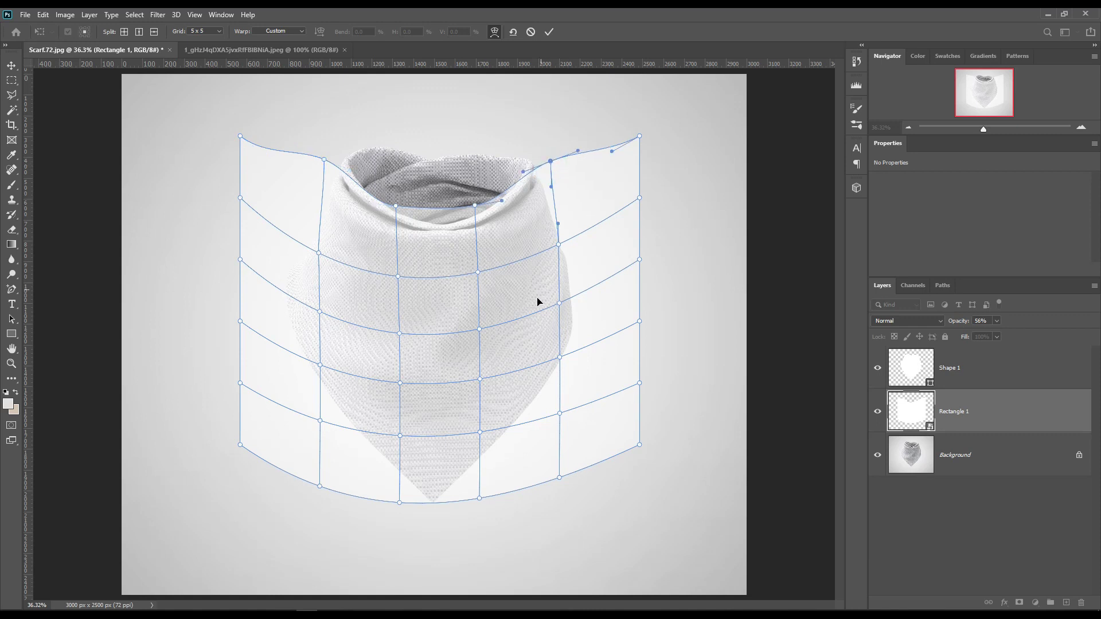
- Adjust the inner, lower and left mesh points to follow the folds, then commit the warp
{"action": "left_click_drag", "start_coordinate": [399, 333], "coordinate": [404, 332]}
{"action": "left_click_drag", "start_coordinate": [398, 277], "coordinate": [395, 279]}
{"action": "left_click_drag", "start_coordinate": [479, 329], "coordinate": [472, 340]}
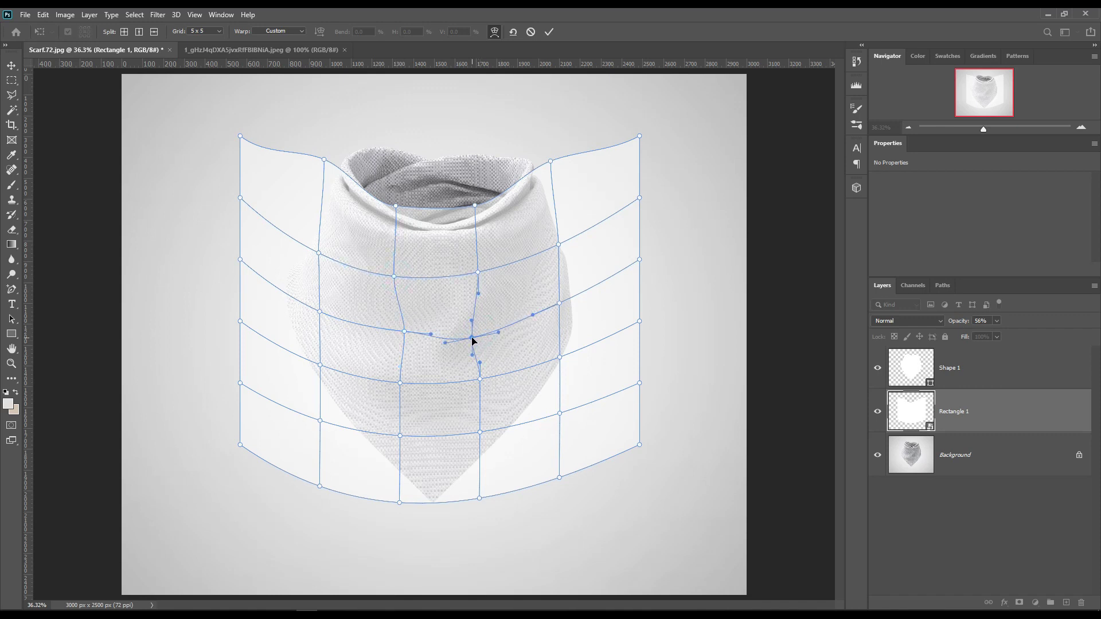
{"action": "left_click_drag", "start_coordinate": [560, 308], "coordinate": [555, 305]}
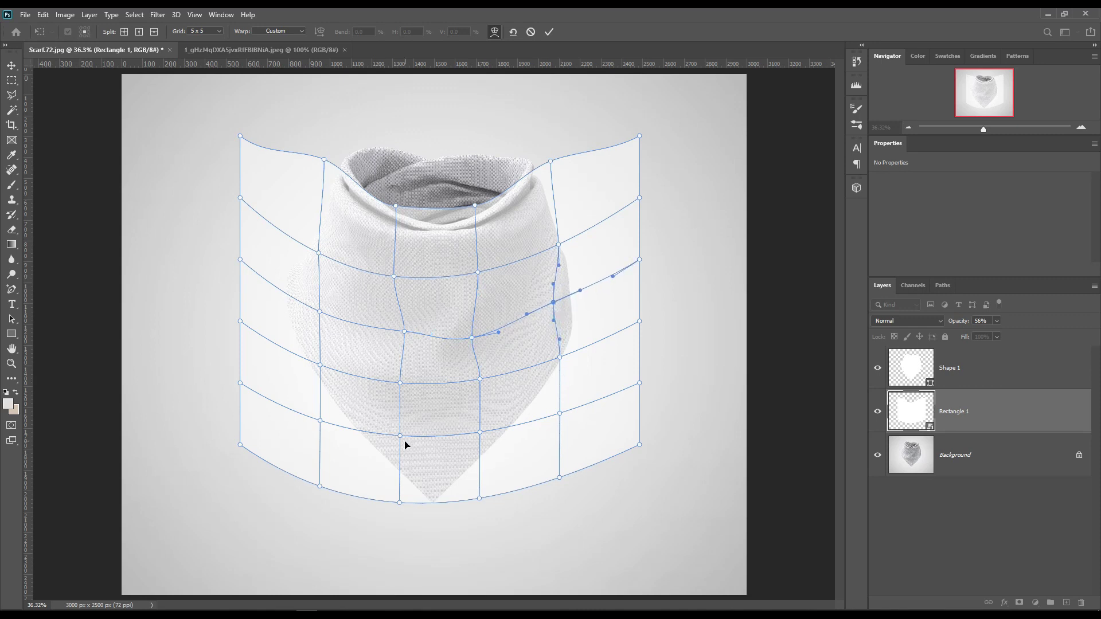
{"action": "left_click_drag", "start_coordinate": [402, 438], "coordinate": [400, 430]}
{"action": "left_click_drag", "start_coordinate": [480, 437], "coordinate": [475, 434]}
{"action": "left_click_drag", "start_coordinate": [401, 433], "coordinate": [404, 432]}
{"action": "left_click_drag", "start_coordinate": [319, 315], "coordinate": [317, 307]}
{"action": "left_click_drag", "start_coordinate": [319, 254], "coordinate": [318, 252]}
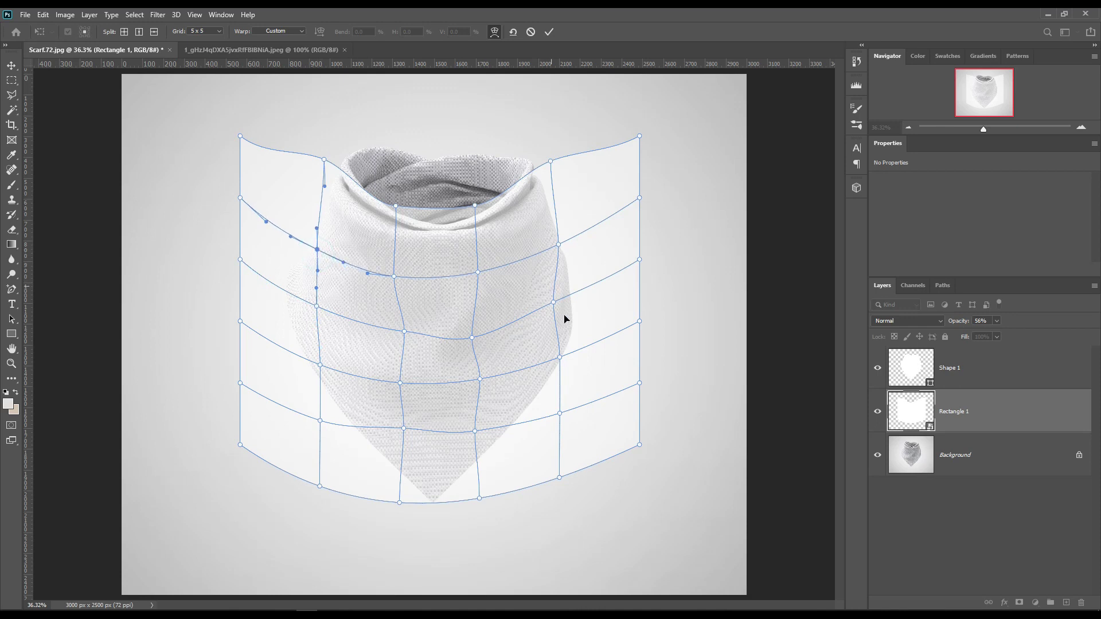
{"action": "left_click", "coordinate": [549, 32]}
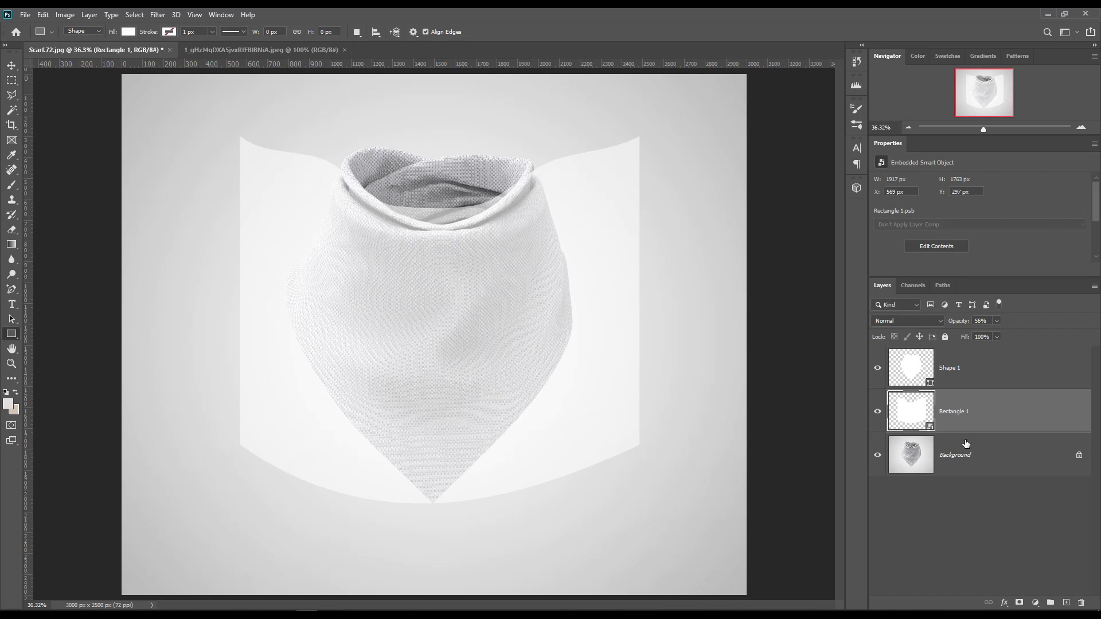
- Mask Rectangle 1 with Shape 1's scarf outline and raise its opacity to 68%
{"action": "left_click_drag", "start_coordinate": [932, 405], "coordinate": [927, 388]}
{"action": "left_click", "coordinate": [921, 379], "text": "ctrl"}
{"action": "left_click", "coordinate": [1019, 603]}
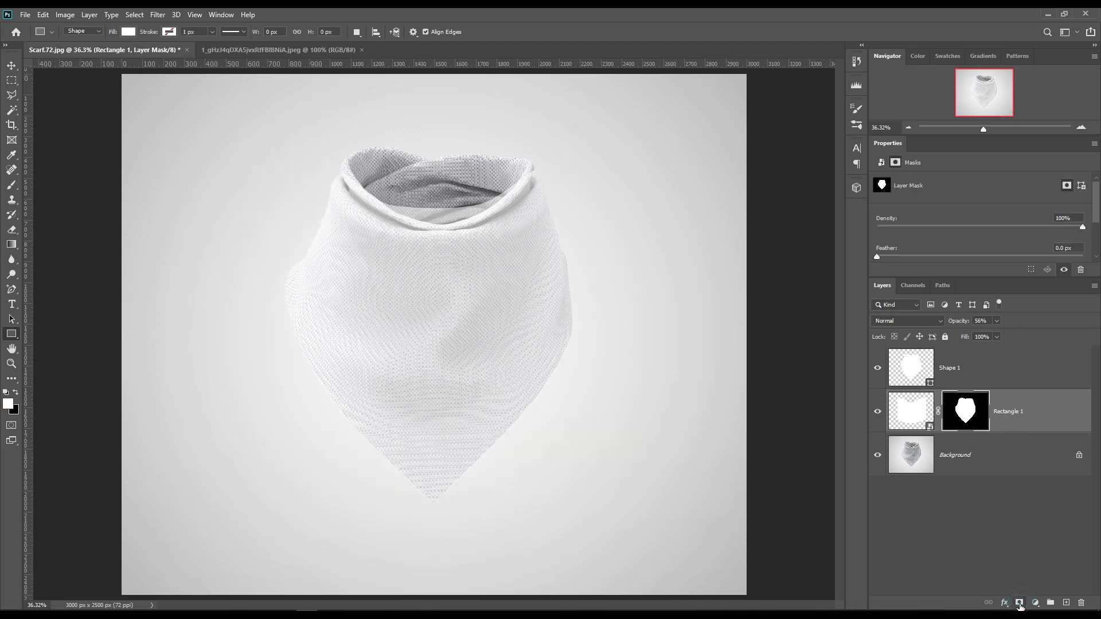
{"action": "left_click", "coordinate": [963, 411]}
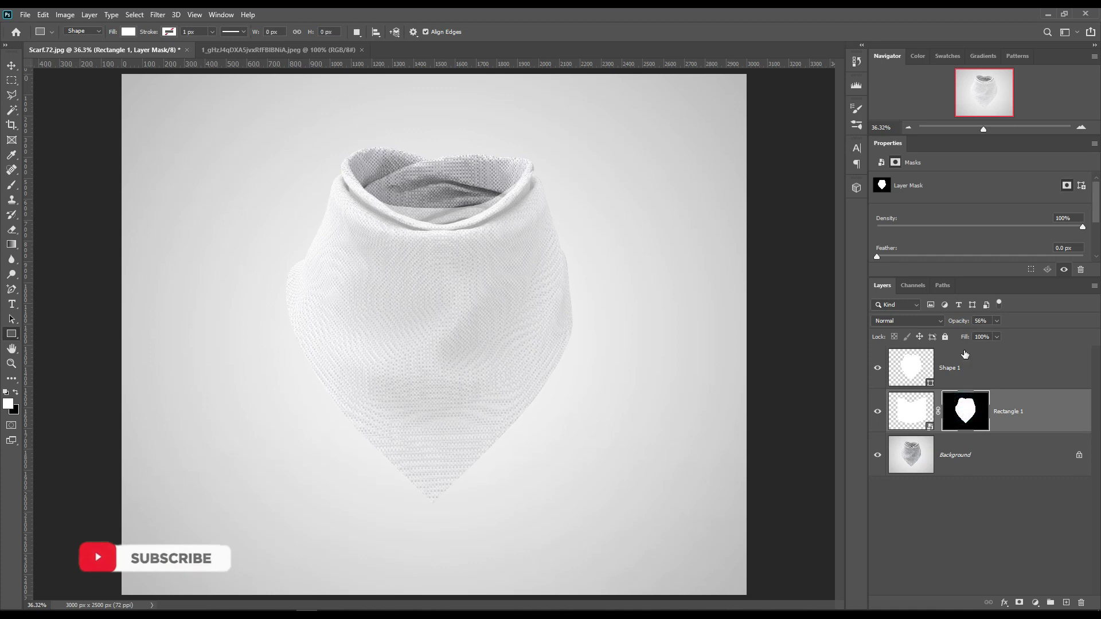
{"action": "left_click_drag", "start_coordinate": [953, 321], "coordinate": [961, 325]}
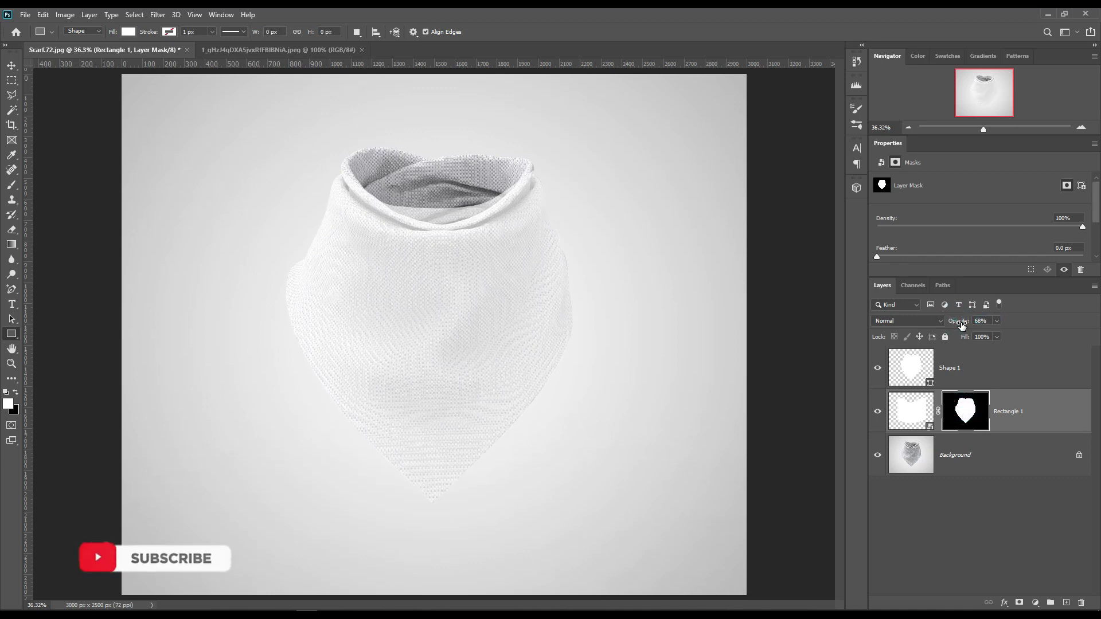
{"action": "key", "text": "ctrl+plus"}
{"action": "key", "text": "ctrl+plus"}
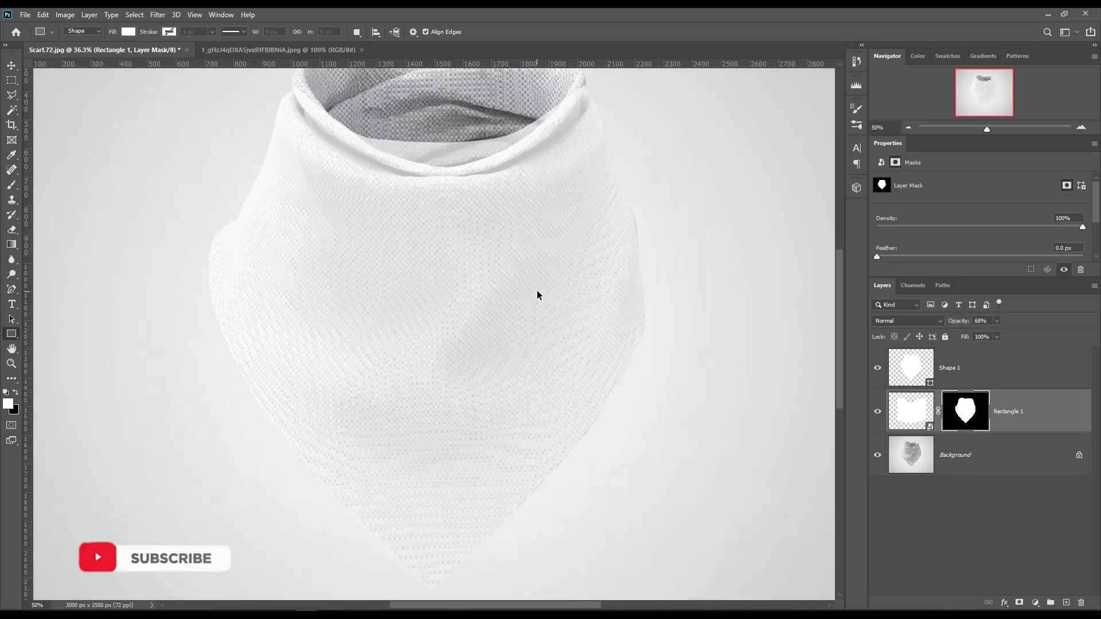
{"action": "key", "text": "ctrl+plus"}
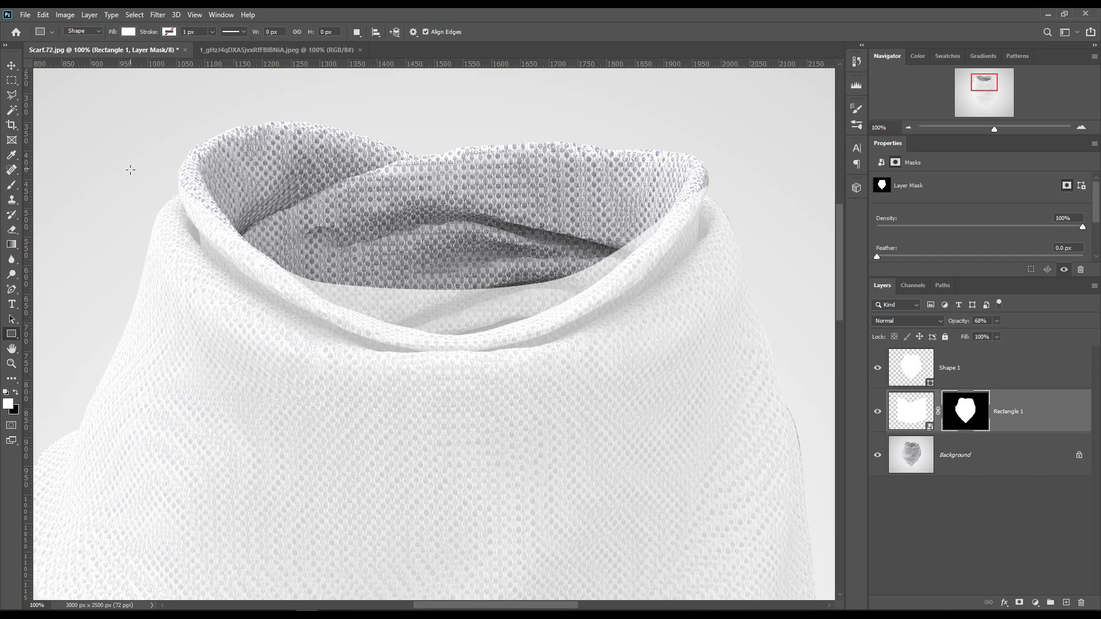
- With a black 30 px brush at 72% hardness, paint the mask along the collar and inner folds
{"action": "left_click", "coordinate": [12, 185]}
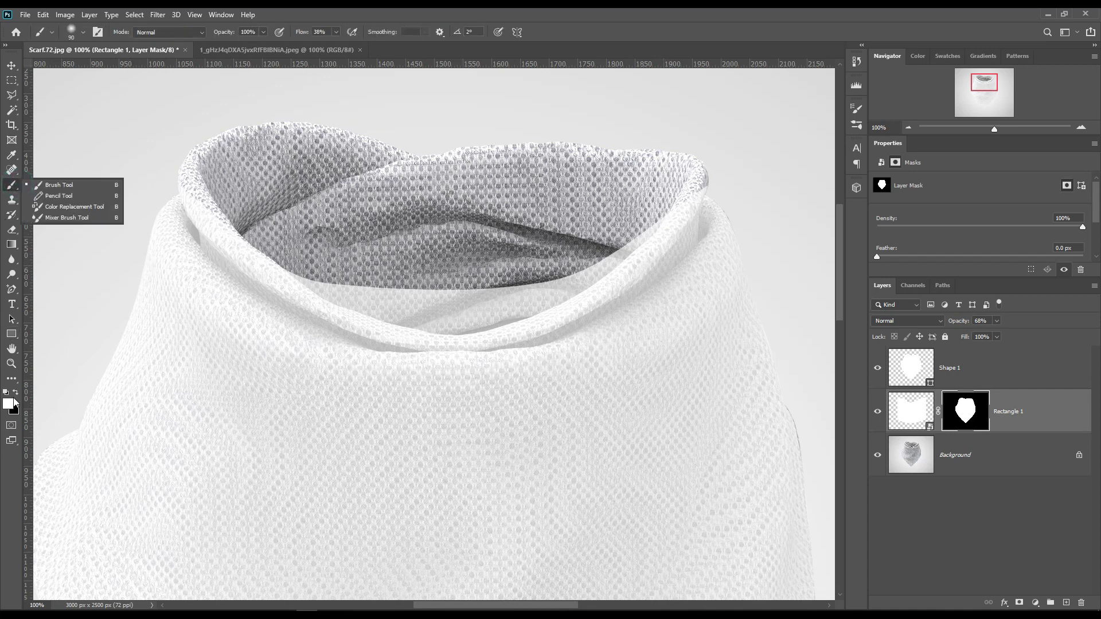
{"action": "left_click", "coordinate": [11, 412]}
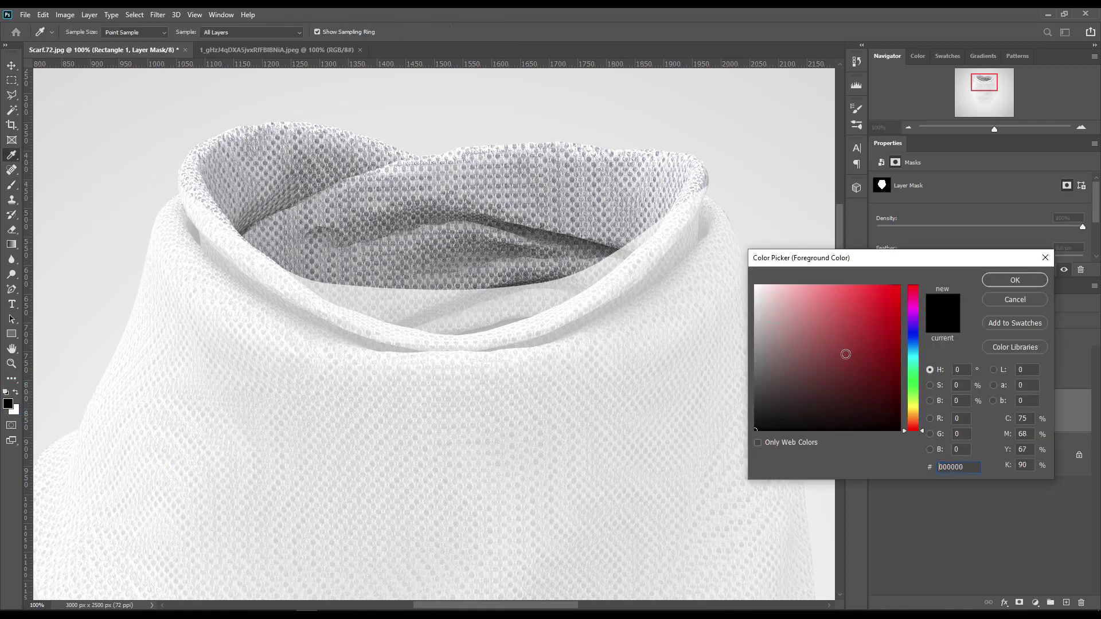
{"action": "left_click", "coordinate": [1014, 280]}
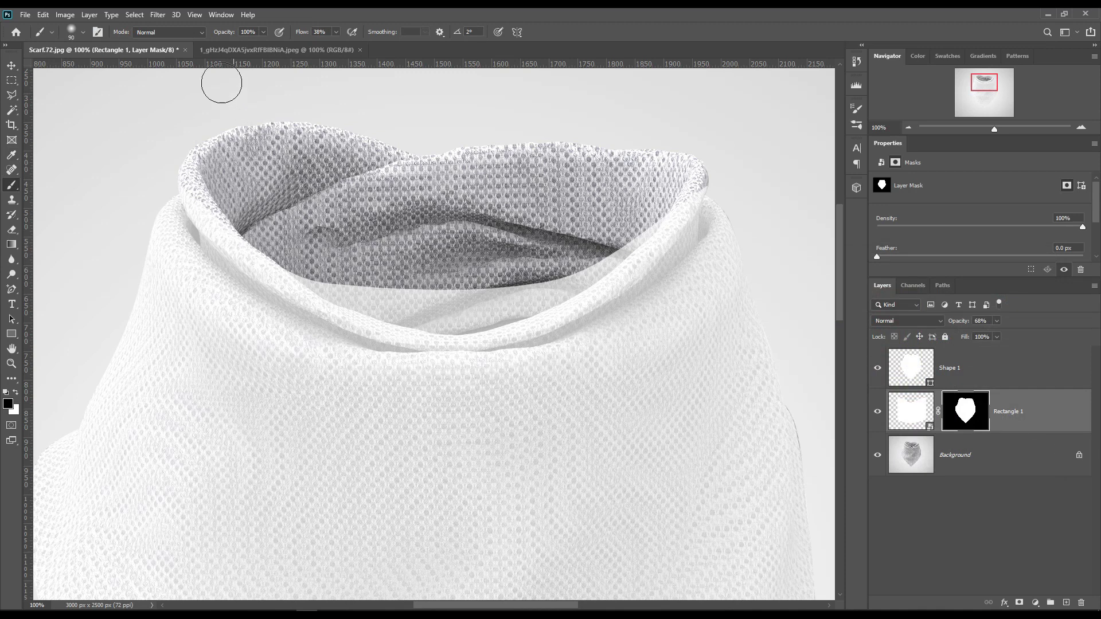
{"action": "left_click", "coordinate": [228, 33]}
{"action": "left_click", "coordinate": [83, 34]}
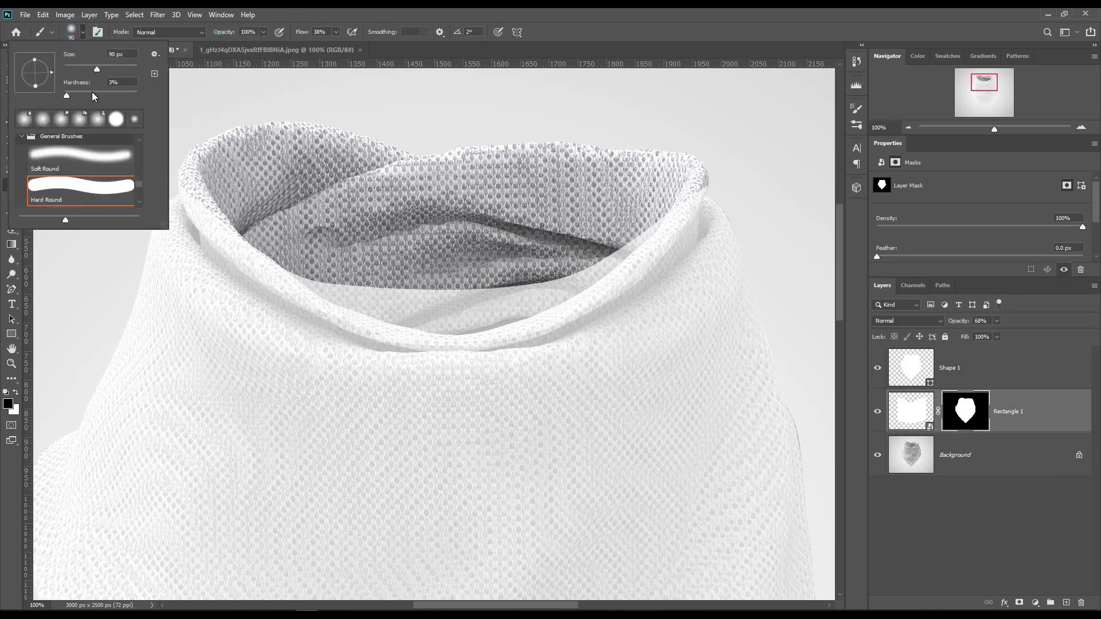
{"action": "left_click_drag", "start_coordinate": [98, 93], "coordinate": [117, 94]}
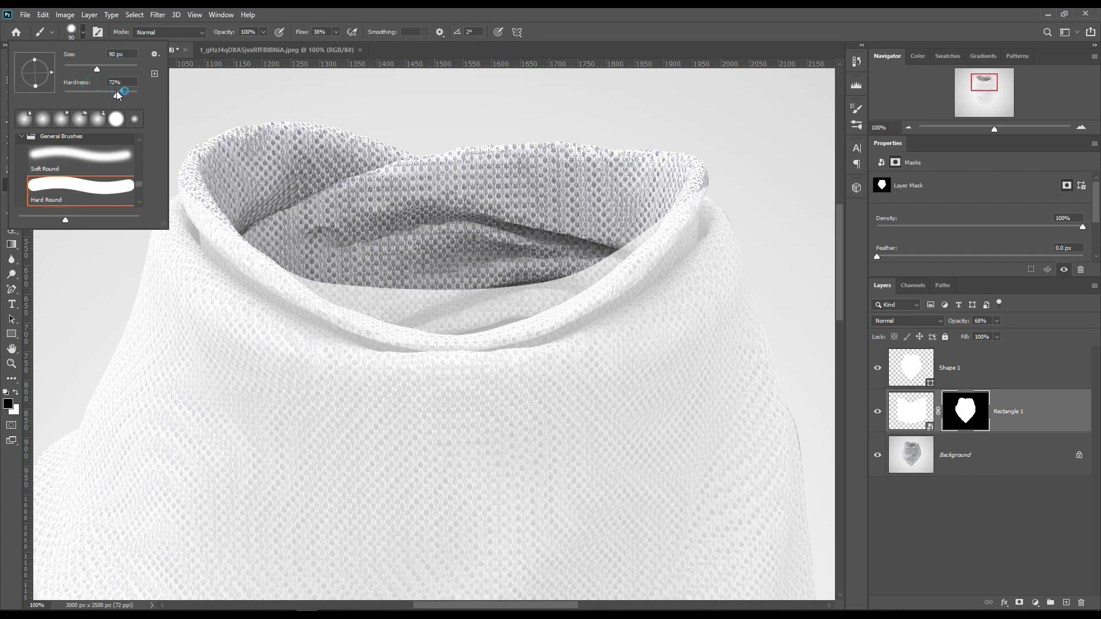
{"action": "left_click", "coordinate": [356, 12]}
{"action": "key", "text": "bracketleft"}
{"action": "key", "text": "bracketleft"}
{"action": "key", "text": "bracketleft"}
{"action": "key", "text": "bracketleft"}
{"action": "key", "text": "bracketleft"}
{"action": "key", "text": "bracketleft"}
{"action": "mouse_move", "coordinate": [192, 184]}
{"action": "left_mouse_down"}
{"action": "mouse_move", "coordinate": [207, 224]}
{"action": "mouse_move", "coordinate": [276, 280]}
{"action": "mouse_move", "coordinate": [420, 342]}
{"action": "mouse_move", "coordinate": [533, 328]}
{"action": "mouse_move", "coordinate": [584, 305]}
{"action": "mouse_move", "coordinate": [648, 262]}
{"action": "mouse_move", "coordinate": [688, 214]}
{"action": "mouse_move", "coordinate": [658, 221]}
{"action": "mouse_move", "coordinate": [544, 304]}
{"action": "mouse_move", "coordinate": [476, 330]}
{"action": "mouse_move", "coordinate": [309, 284]}
{"action": "mouse_move", "coordinate": [259, 250]}
{"action": "mouse_move", "coordinate": [214, 195]}
{"action": "left_mouse_up"}
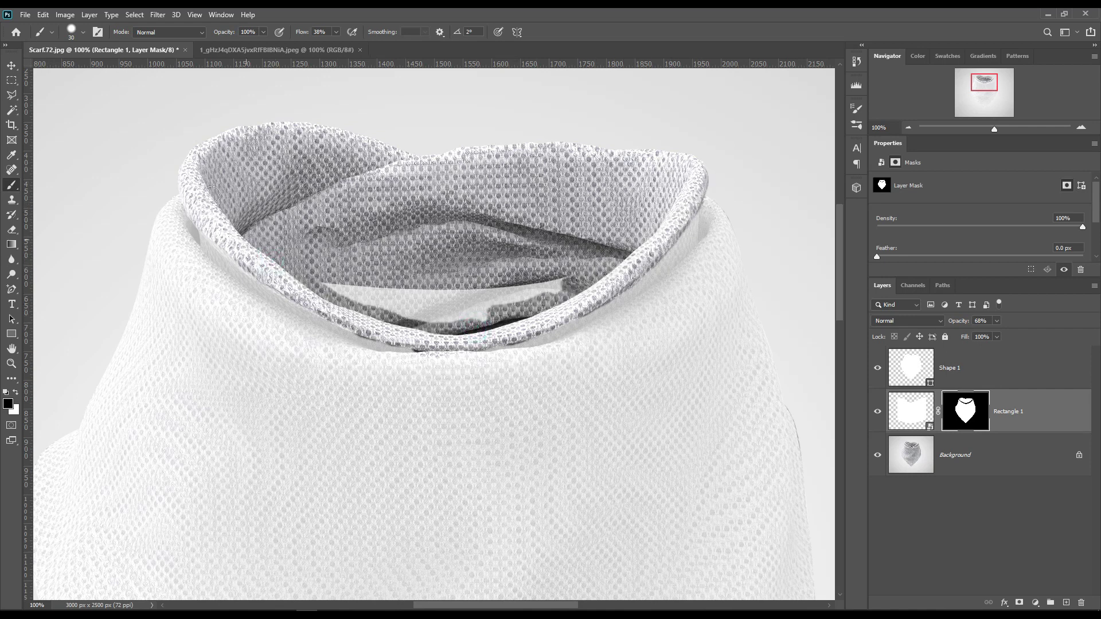
{"action": "mouse_move", "coordinate": [281, 263]}
{"action": "left_mouse_down"}
{"action": "mouse_move", "coordinate": [437, 320]}
{"action": "mouse_move", "coordinate": [528, 291]}
{"action": "mouse_move", "coordinate": [351, 288]}
{"action": "mouse_move", "coordinate": [534, 302]}
{"action": "left_mouse_up"}
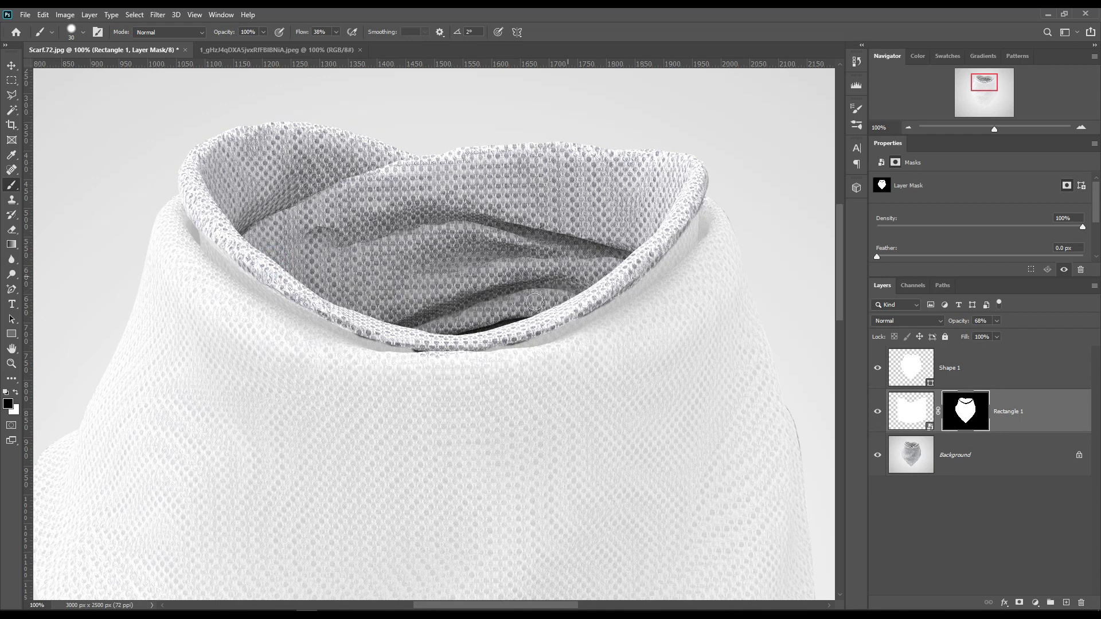
- Paint white to restore the overlay under the collar's lower edge, then black to reveal a shadow strip
{"action": "left_click", "coordinate": [15, 392]}
{"action": "left_click", "coordinate": [8, 403]}
{"action": "left_click", "coordinate": [1014, 280]}
{"action": "mouse_move", "coordinate": [431, 363]}
{"action": "left_mouse_down"}
{"action": "mouse_move", "coordinate": [409, 358]}
{"action": "mouse_move", "coordinate": [437, 361]}
{"action": "left_mouse_up"}
{"action": "key", "text": "x"}
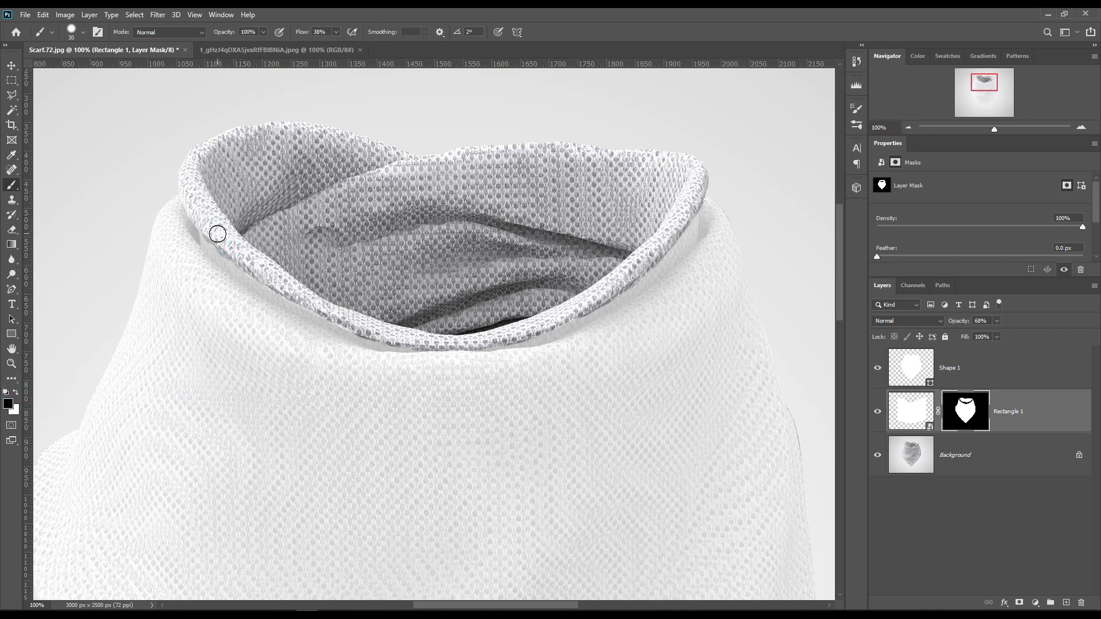
{"action": "left_click", "coordinate": [15, 392]}
{"action": "left_click", "coordinate": [195, 241]}
{"action": "left_click_drag", "start_coordinate": [196, 242], "coordinate": [217, 261]}
{"action": "left_click", "coordinate": [165, 216]}
- With a 90 px black brush, mask out the inner collar rim, then duplicate Rectangle 1
{"action": "scroll", "coordinate": [602, 406], "scroll_direction": "down", "scroll_amount": 1}
{"action": "scroll", "coordinate": [602, 406], "scroll_direction": "down", "scroll_amount": 2}
{"action": "scroll", "coordinate": [623, 395], "scroll_direction": "down", "scroll_amount": 3}
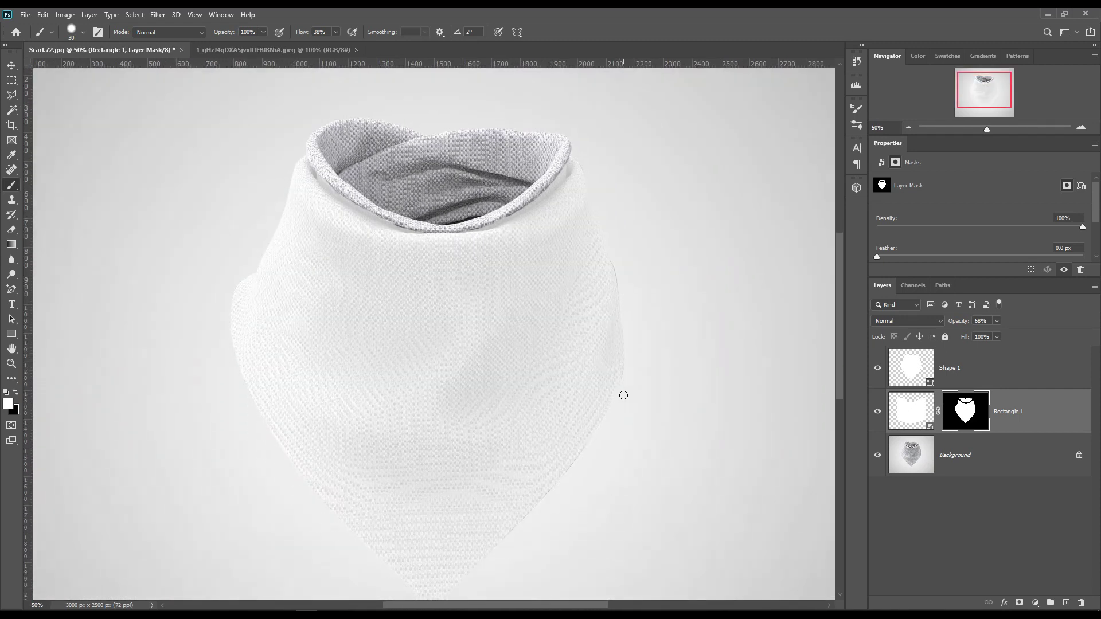
{"action": "key", "text": "bracketright"}
{"action": "key", "text": "bracketright"}
{"action": "key", "text": "bracketright"}
{"action": "key", "text": "bracketright"}
{"action": "key", "text": "bracketright"}
{"action": "key", "text": "bracketright"}
{"action": "key", "text": "x"}
{"action": "mouse_move", "coordinate": [341, 168]}
{"action": "left_mouse_down"}
{"action": "mouse_move", "coordinate": [436, 203]}
{"action": "mouse_move", "coordinate": [541, 158]}
{"action": "left_mouse_up"}
{"action": "left_click", "coordinate": [1041, 423]}
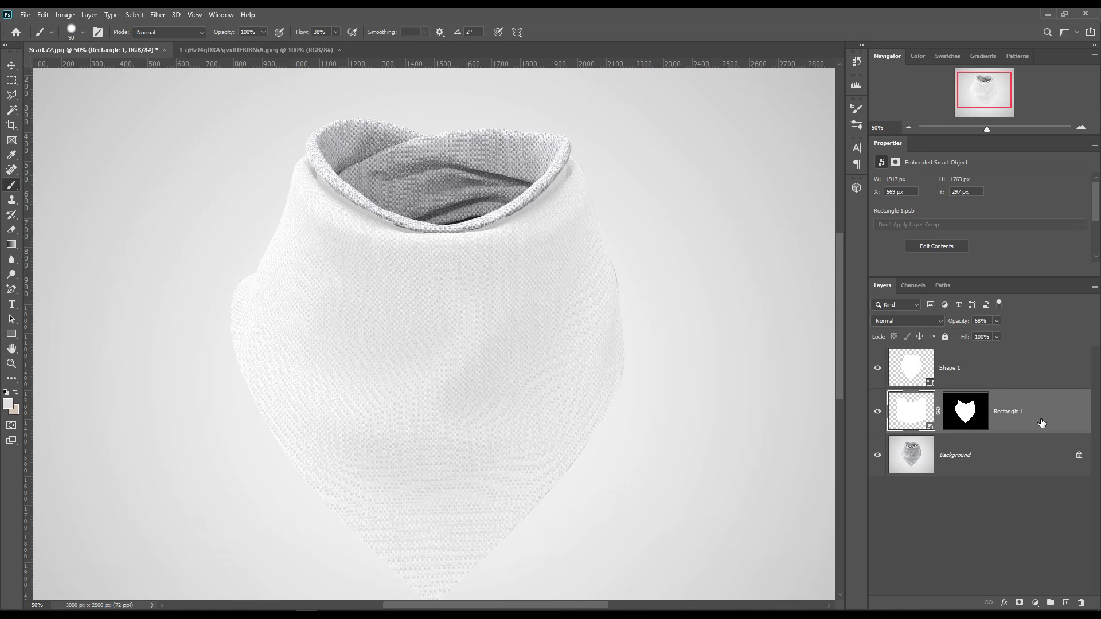
{"action": "key", "text": "ctrl+j"}
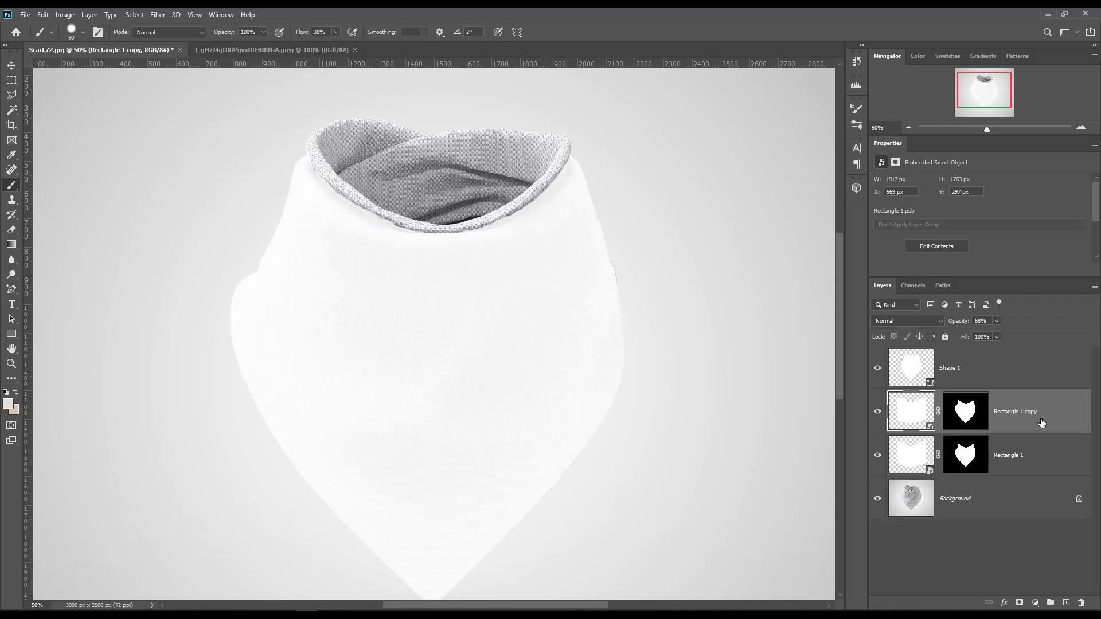
- Delete the layer mask from Rectangle 1 copy
{"action": "left_click", "coordinate": [964, 413]}
{"action": "right_click", "coordinate": [965, 410]}
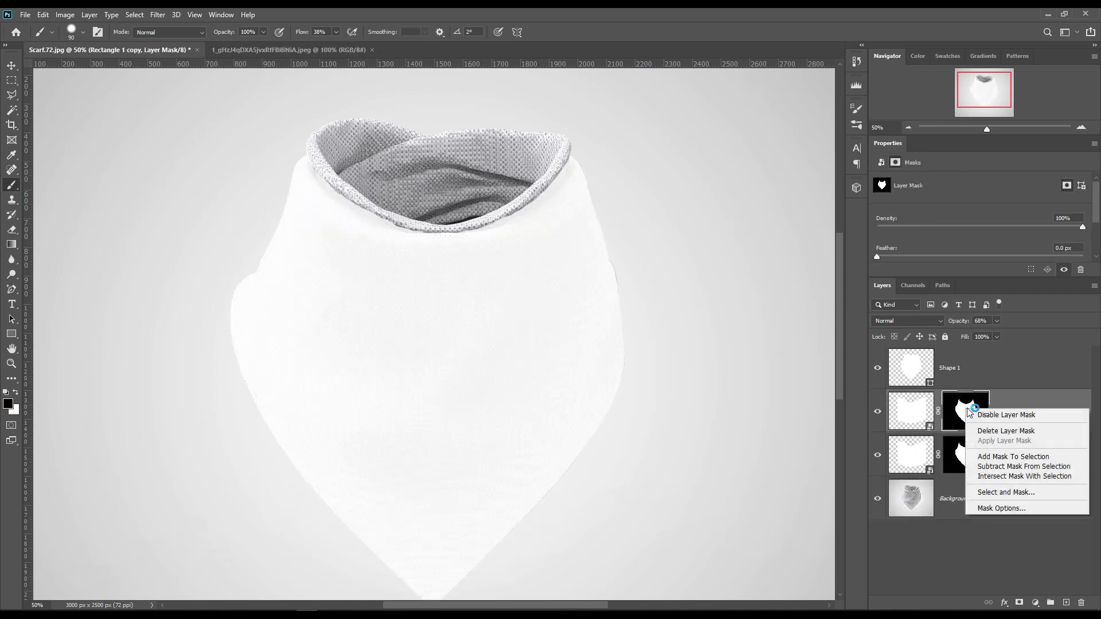
{"action": "left_click", "coordinate": [1011, 431]}
{"action": "left_click", "coordinate": [923, 408]}
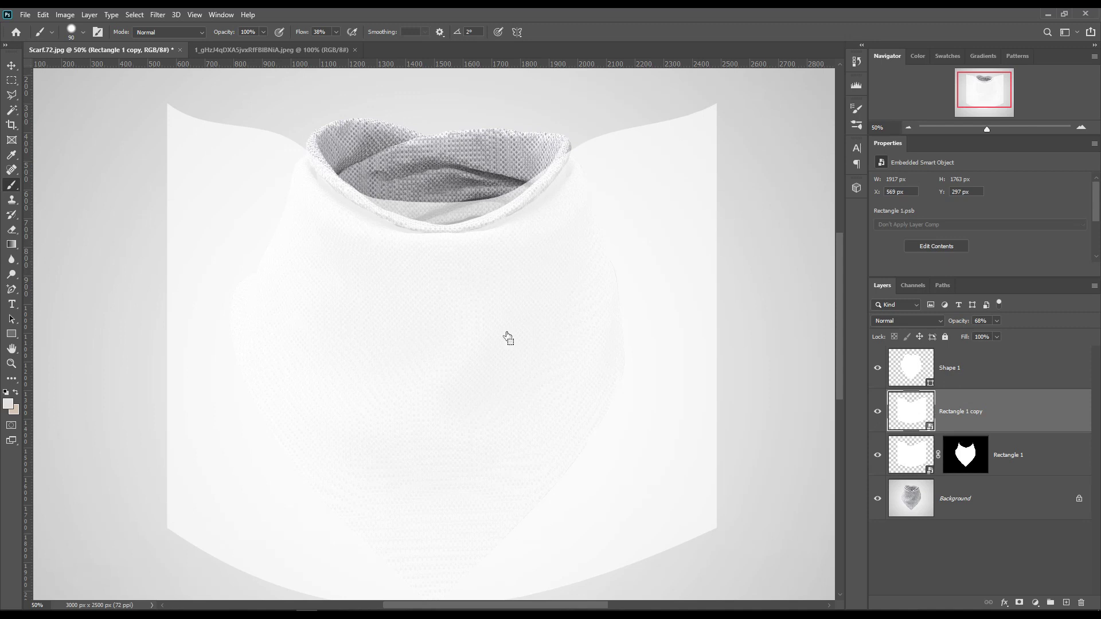
- Scale Rectangle 1 copy down and move it right over the scarf
{"action": "key", "text": "ctrl+t"}
{"action": "right_click", "coordinate": [449, 239]}
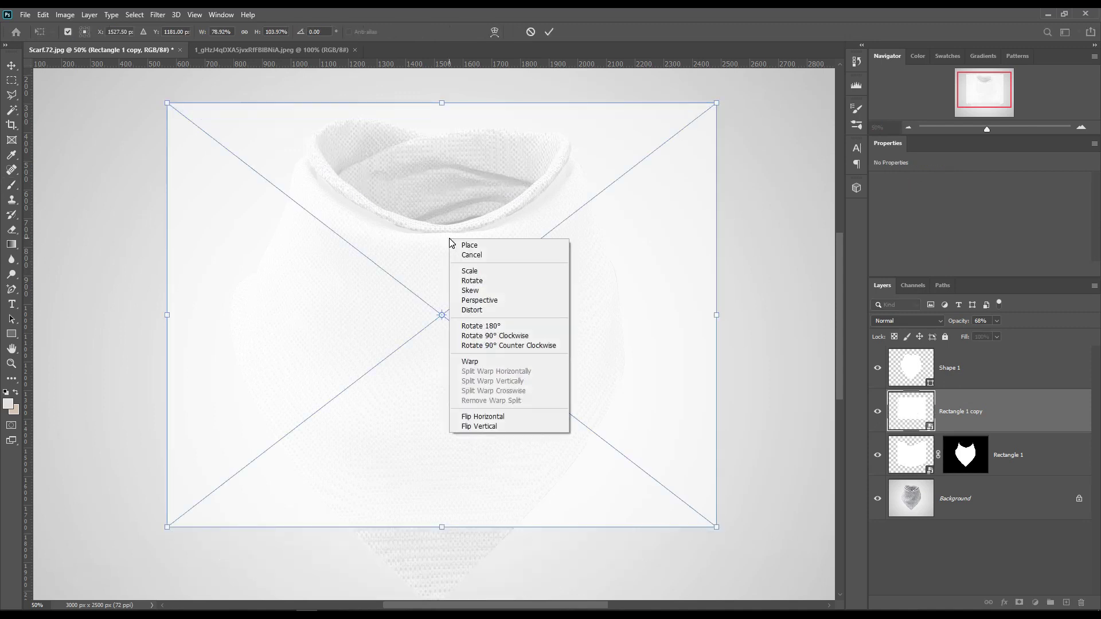
{"action": "left_click", "coordinate": [474, 362]}
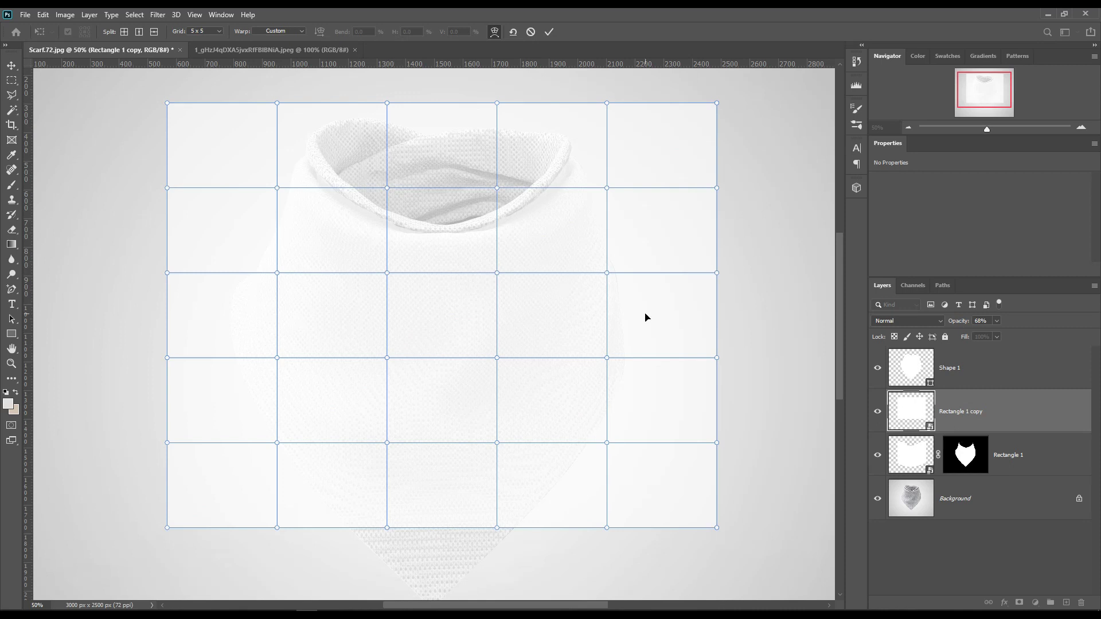
{"action": "key", "text": "ctrl+z"}
{"action": "left_click_drag", "start_coordinate": [713, 523], "coordinate": [615, 449]}
{"action": "left_click_drag", "start_coordinate": [494, 302], "coordinate": [536, 302]}
- Warp the rectangle's grid so its top edge follows the scarf's collar, and commit
{"action": "right_click", "coordinate": [462, 167]}
{"action": "left_click", "coordinate": [499, 290]}
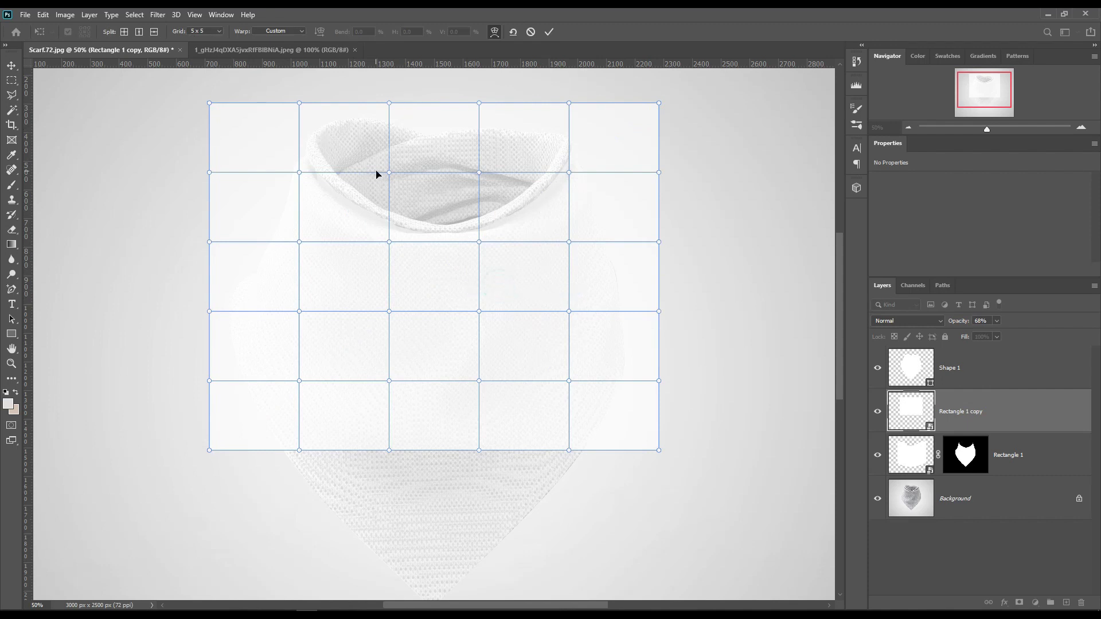
{"action": "left_click_drag", "start_coordinate": [389, 172], "coordinate": [379, 172]}
{"action": "left_click_drag", "start_coordinate": [479, 173], "coordinate": [485, 171]}
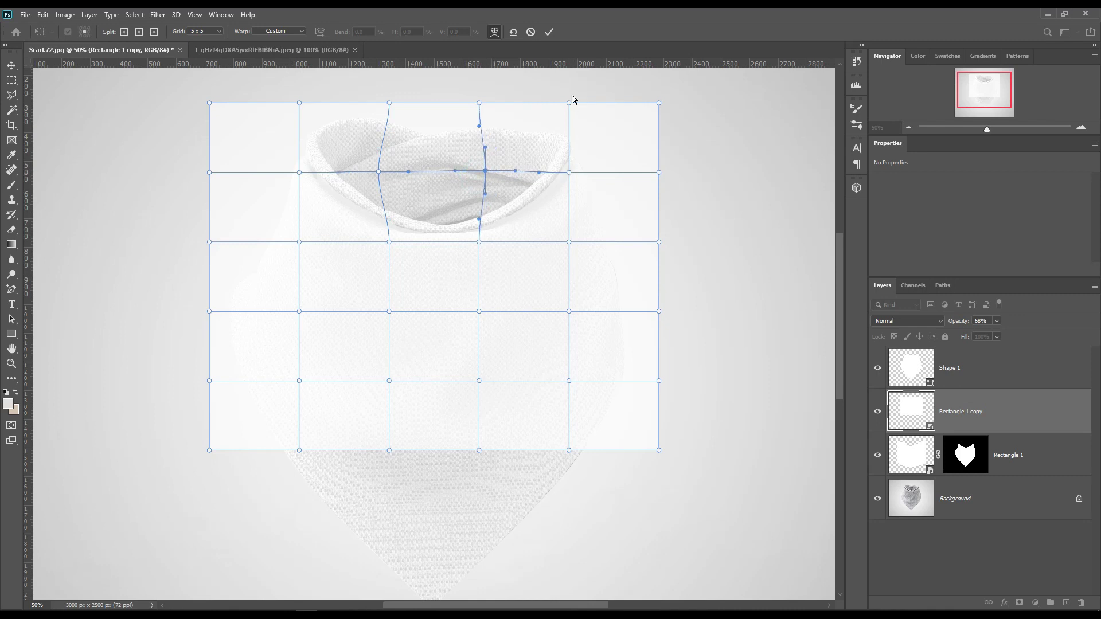
{"action": "left_click_drag", "start_coordinate": [567, 104], "coordinate": [552, 112]}
{"action": "left_click", "coordinate": [479, 104]}
{"action": "left_click_drag", "start_coordinate": [299, 105], "coordinate": [328, 105]}
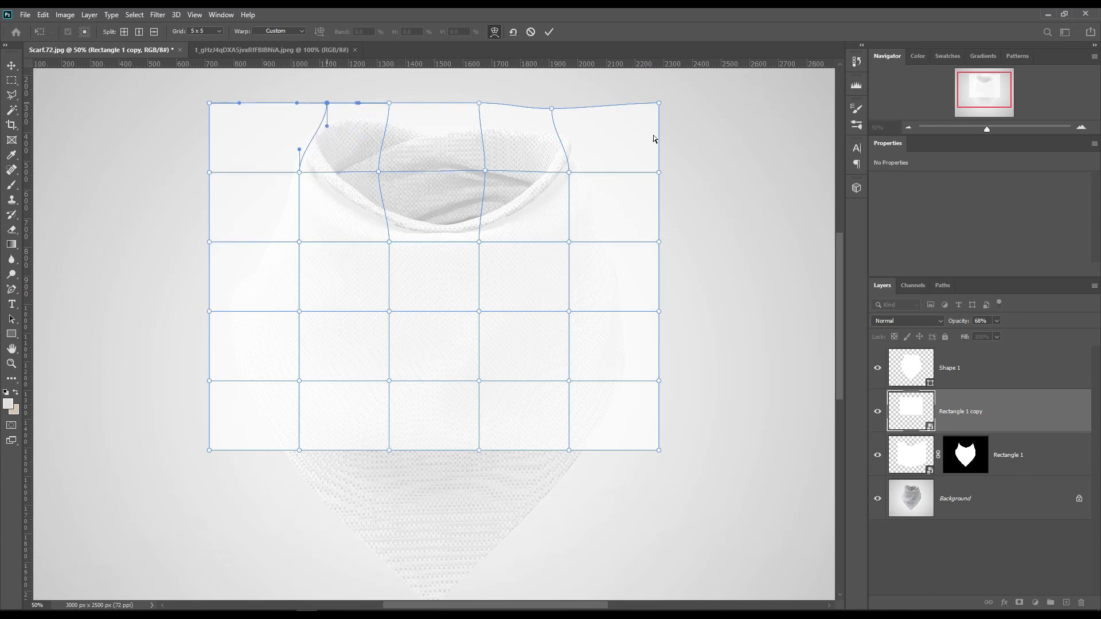
{"action": "left_click", "coordinate": [548, 32]}
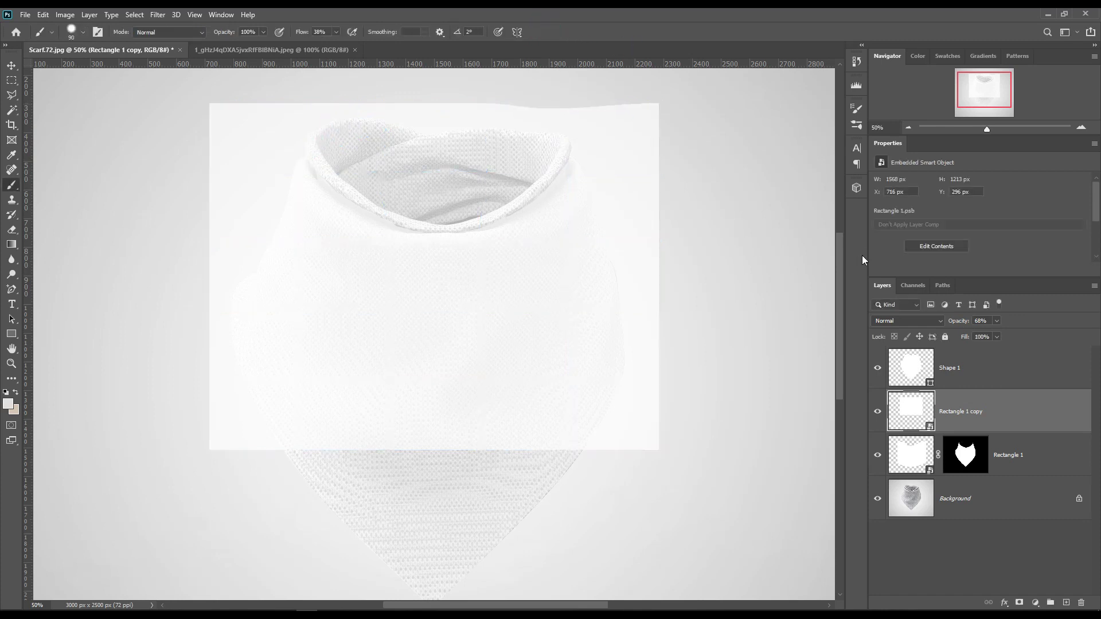
- Add a layer mask to Rectangle 1 copy from the Shape 1 scarf outline
{"action": "left_click", "coordinate": [928, 379], "text": "ctrl"}
{"action": "left_click", "coordinate": [1003, 406]}
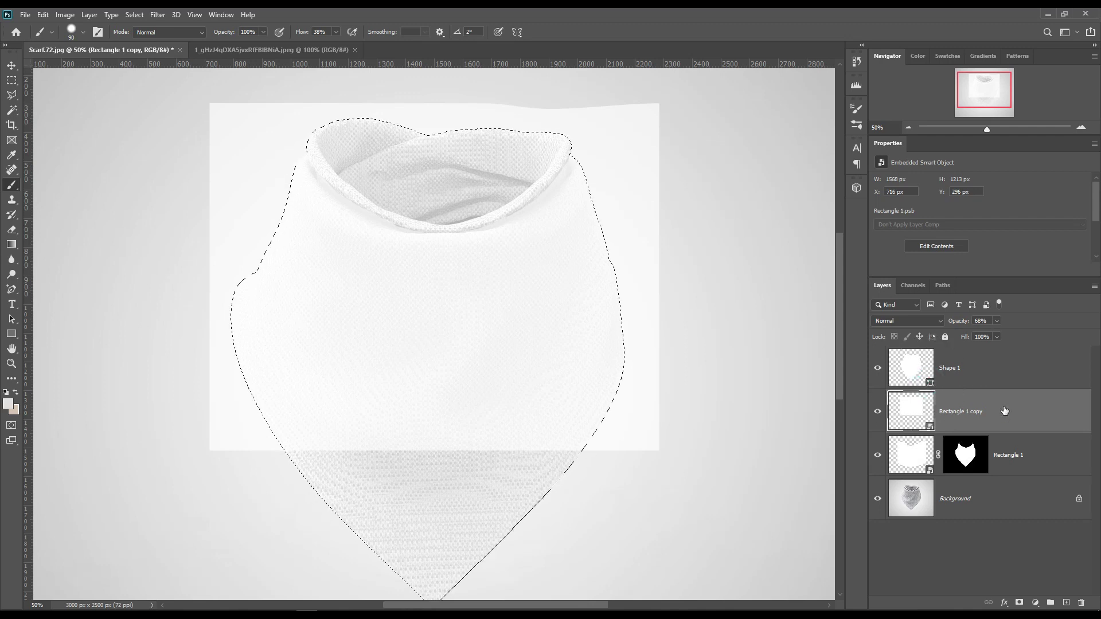
{"action": "left_click", "coordinate": [1019, 602]}
- Fill the Rectangle 1 mask area with black on the copy's mask, then deselect
{"action": "left_click", "coordinate": [976, 459], "text": "ctrl"}
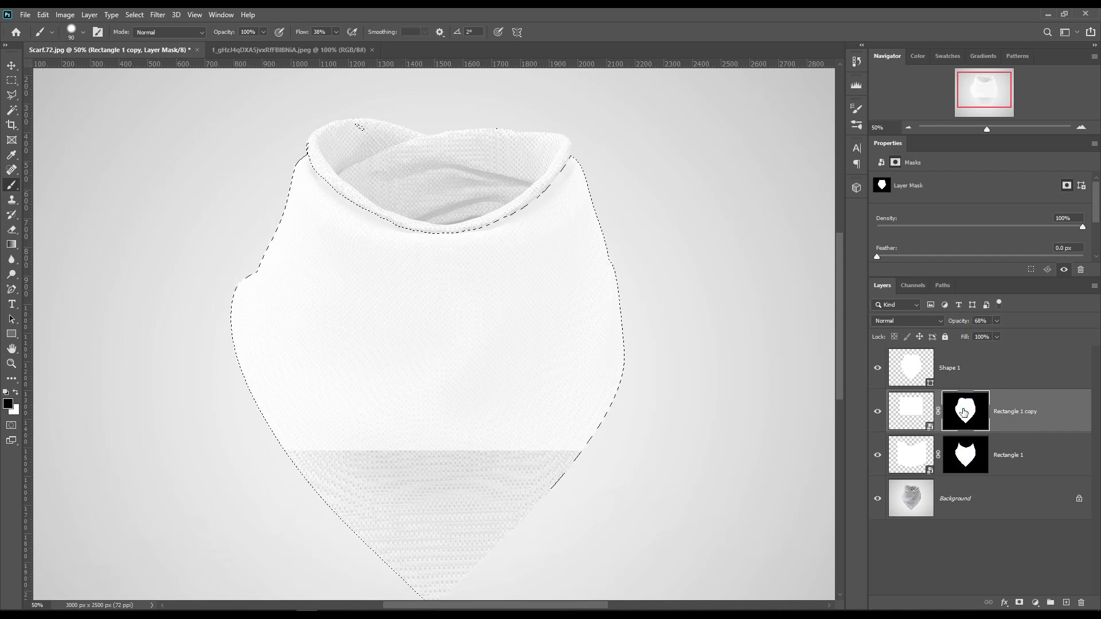
{"action": "left_click", "coordinate": [15, 392]}
{"action": "left_click", "coordinate": [16, 411]}
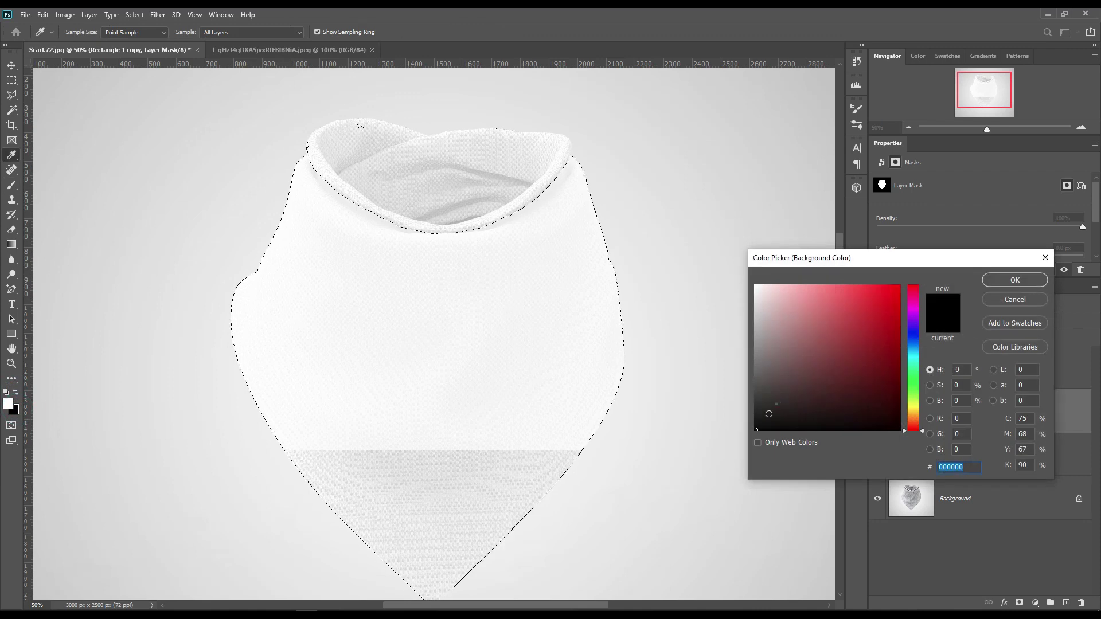
{"action": "left_click", "coordinate": [1011, 281]}
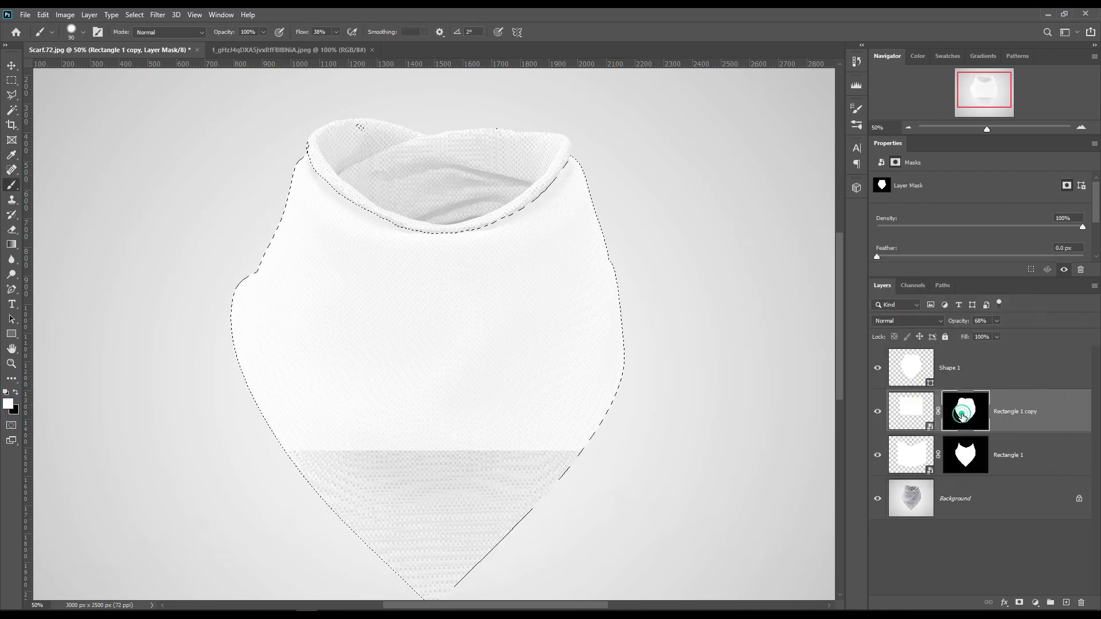
{"action": "key", "text": "ctrl+BackSpace"}
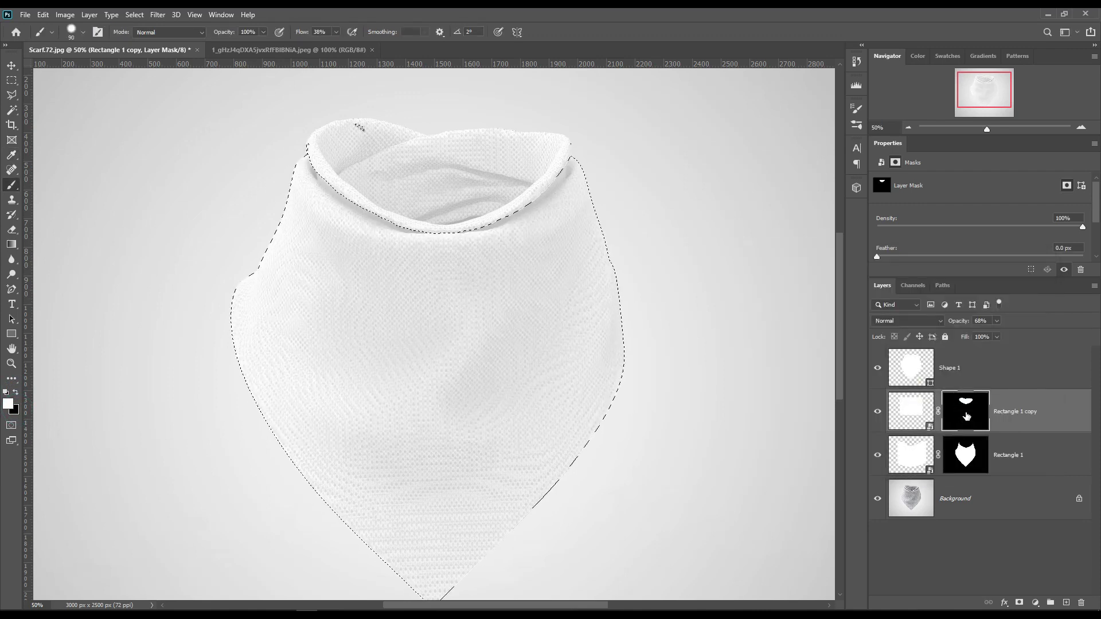
{"action": "key", "text": "ctrl+d"}
- Brush white on the copy's mask along the collar's top edge
{"action": "left_click", "coordinate": [9, 404]}
{"action": "left_click", "coordinate": [988, 281]}
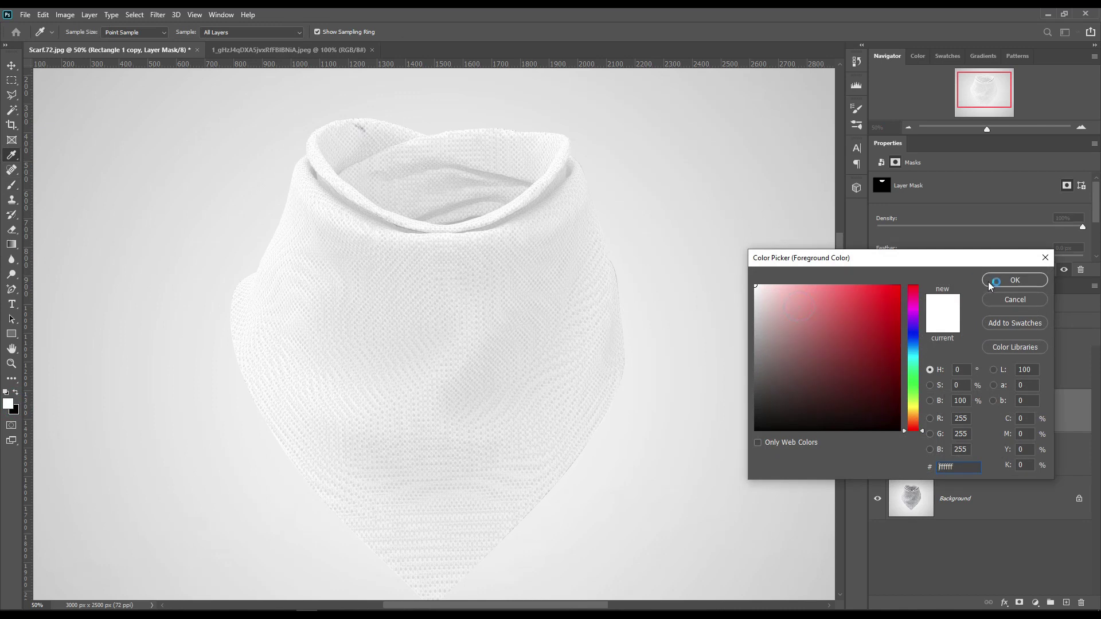
{"action": "left_click", "coordinate": [13, 184]}
{"action": "left_click", "coordinate": [359, 136]}
{"action": "left_click_drag", "start_coordinate": [356, 135], "coordinate": [378, 155]}
{"action": "left_click", "coordinate": [365, 151]}
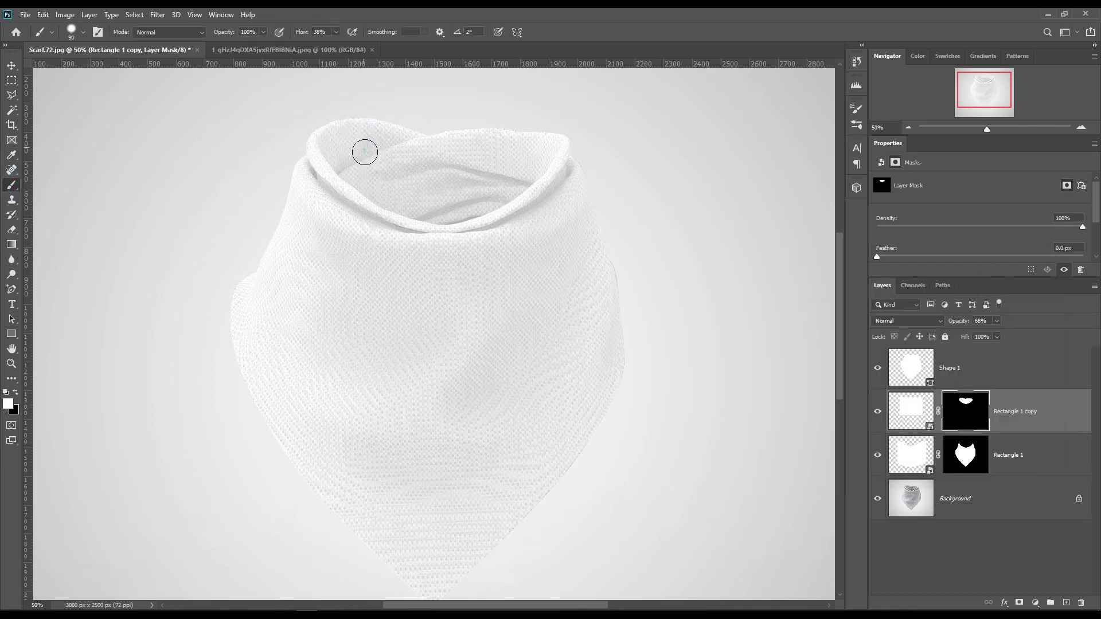
{"action": "left_click", "coordinate": [12, 65]}
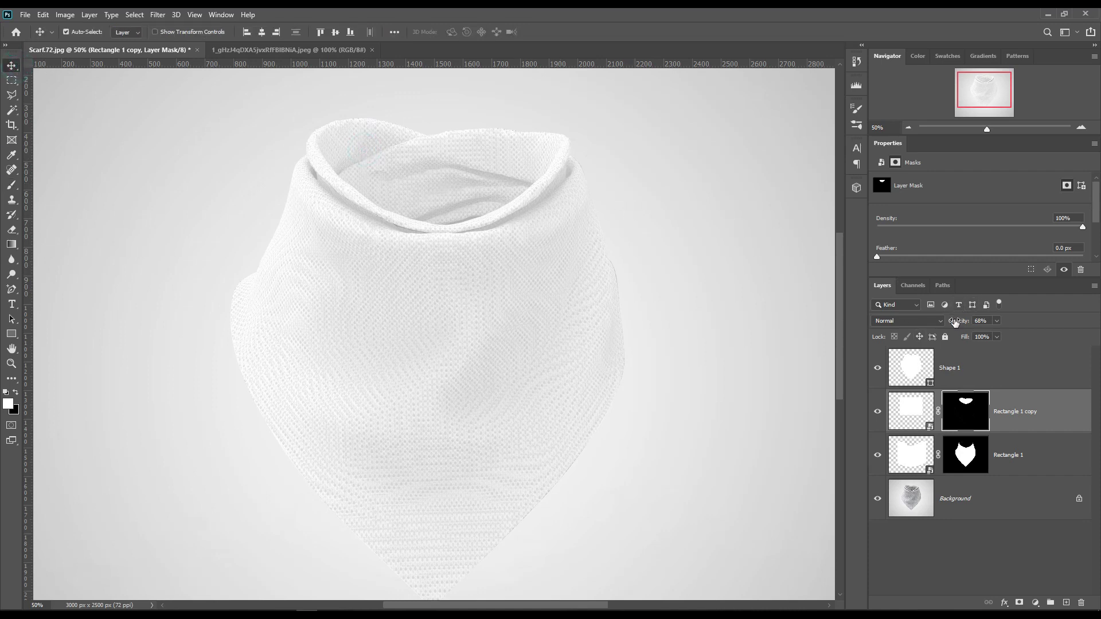
- Set Rectangle 1 to 100% opacity and brush its mask edges at size 70
{"action": "left_click", "coordinate": [1032, 458]}
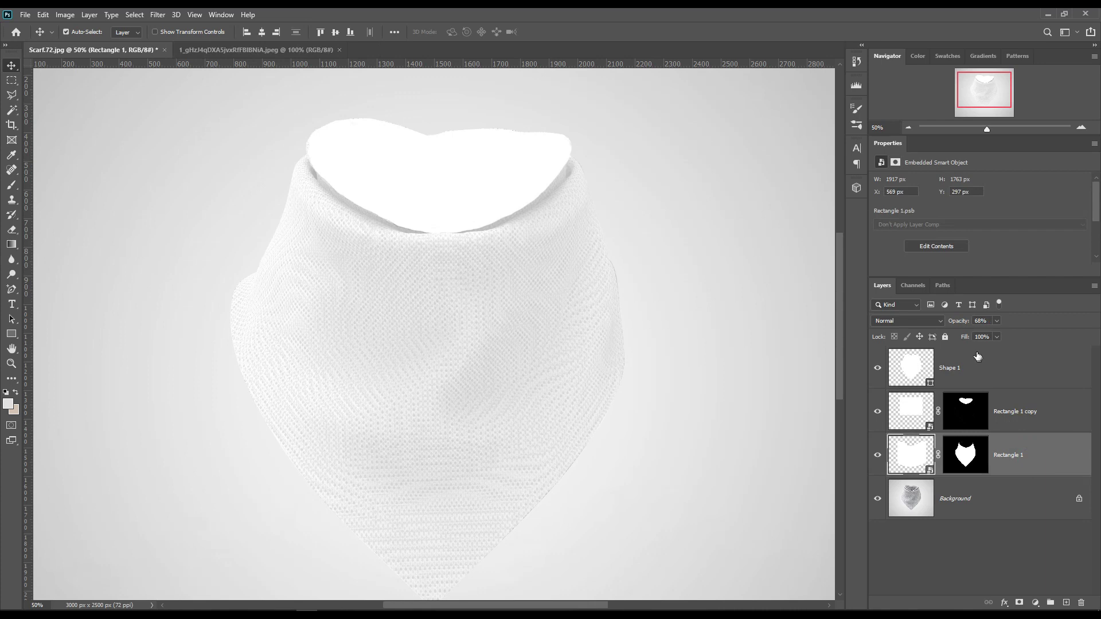
{"action": "left_click_drag", "start_coordinate": [951, 321], "coordinate": [0, 344]}
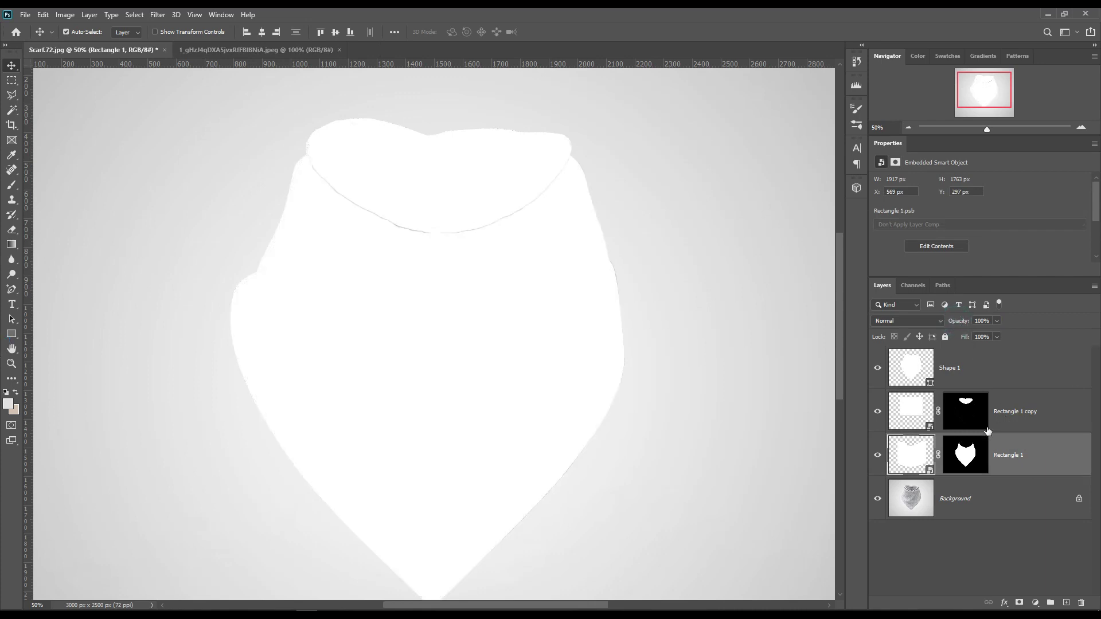
{"action": "left_click", "coordinate": [967, 458]}
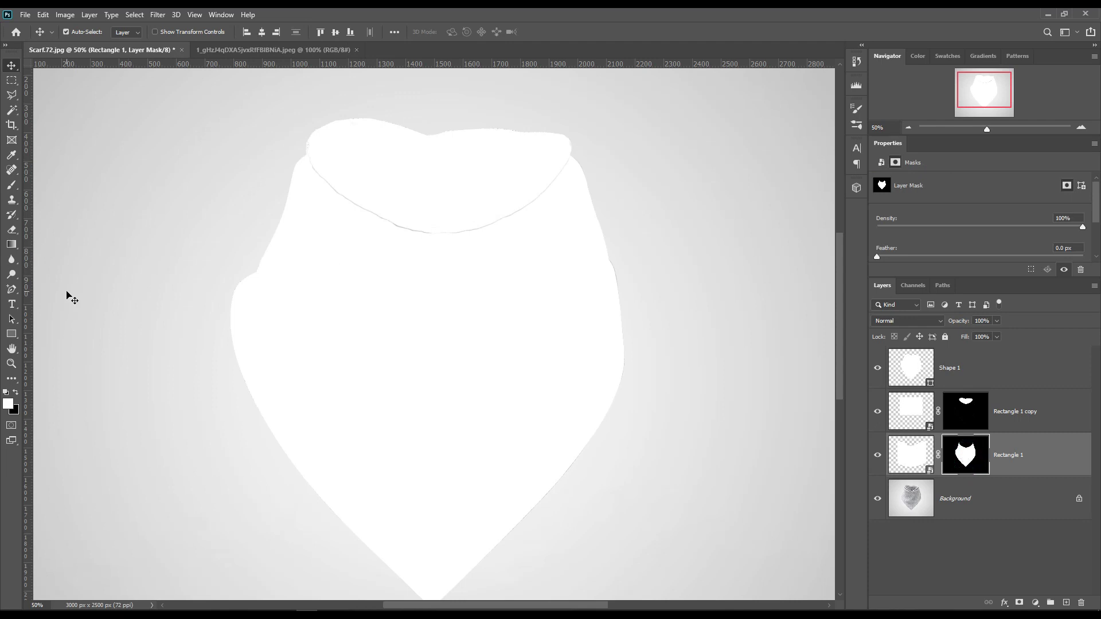
{"action": "left_click", "coordinate": [12, 185]}
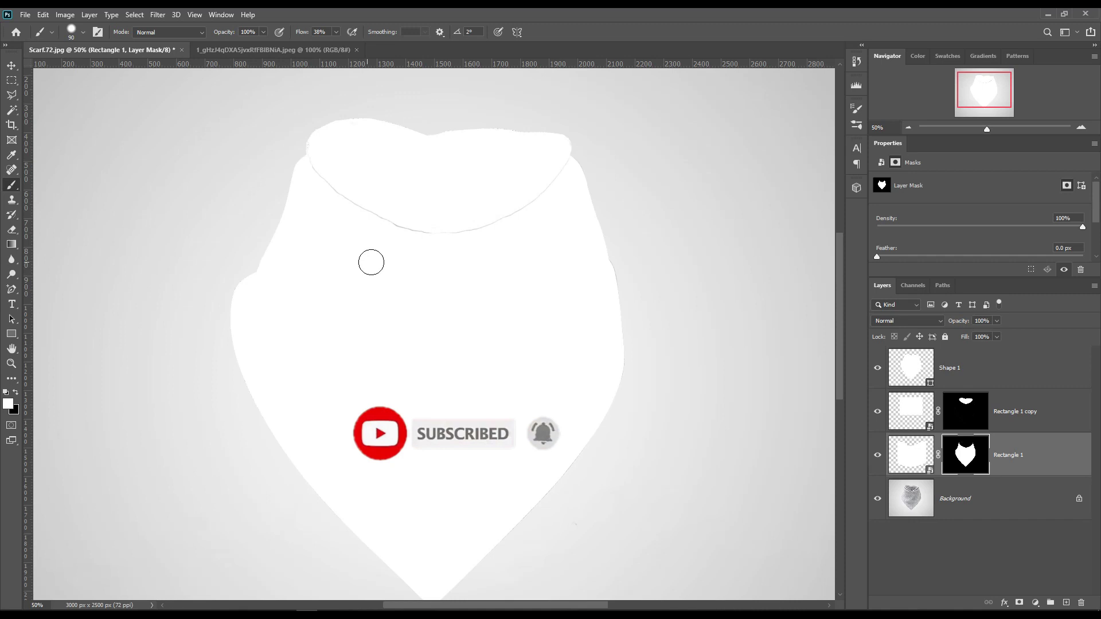
{"action": "key", "text": "bracketleft"}
{"action": "key", "text": "bracketleft"}
{"action": "key", "text": "bracketleft"}
{"action": "left_click_drag", "start_coordinate": [306, 159], "coordinate": [314, 174]}
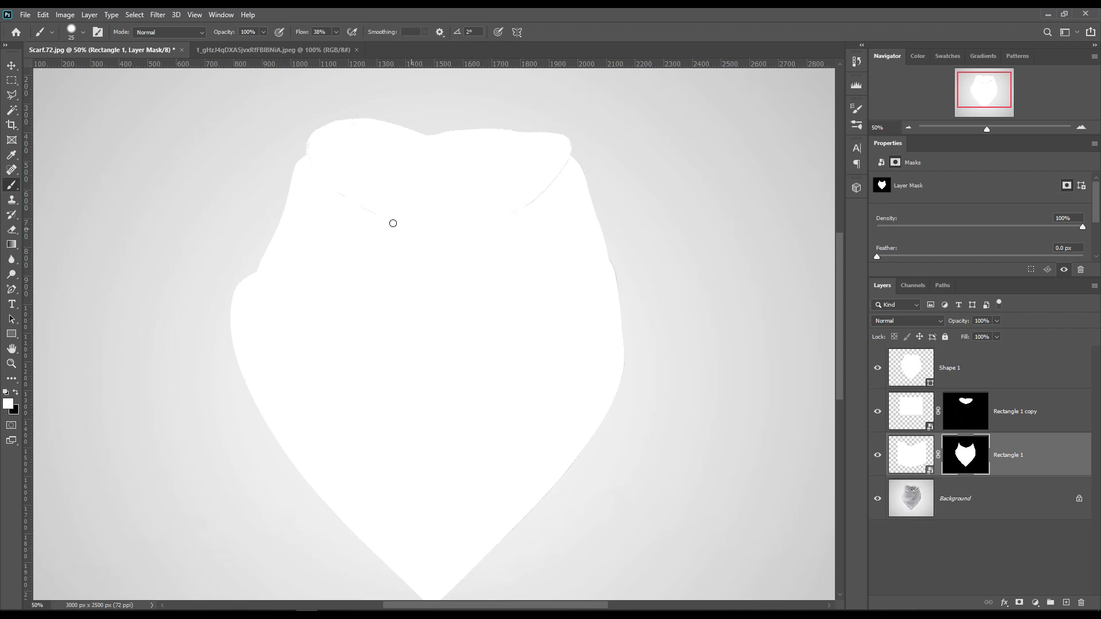
{"action": "left_click_drag", "start_coordinate": [510, 226], "coordinate": [519, 210]}
- Dab the Rectangle 1 copy mask at the collar's top-left edge
{"action": "left_click", "coordinate": [964, 407]}
{"action": "left_click", "coordinate": [312, 145]}
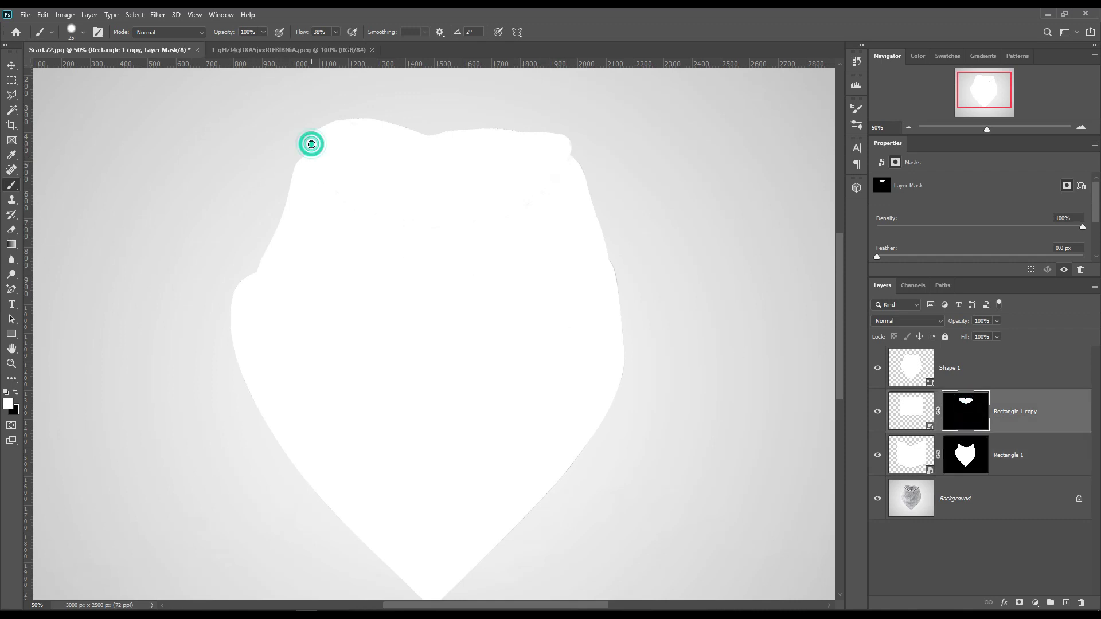
{"action": "left_click", "coordinate": [310, 149]}
{"action": "left_click", "coordinate": [310, 141]}
{"action": "left_click", "coordinate": [311, 148]}
{"action": "left_click", "coordinate": [339, 141]}
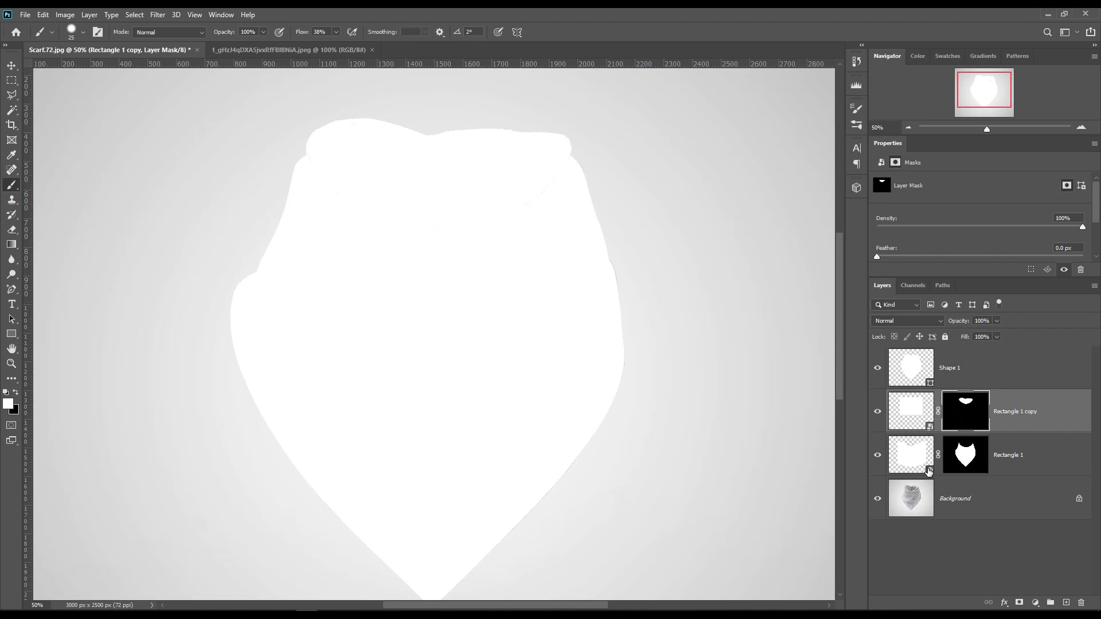
- Hide Shape 1 and give both rectangle layers a red label
{"action": "left_click", "coordinate": [877, 368]}
{"action": "left_click", "coordinate": [1053, 462], "text": "shift"}
{"action": "right_click", "coordinate": [1049, 467]}
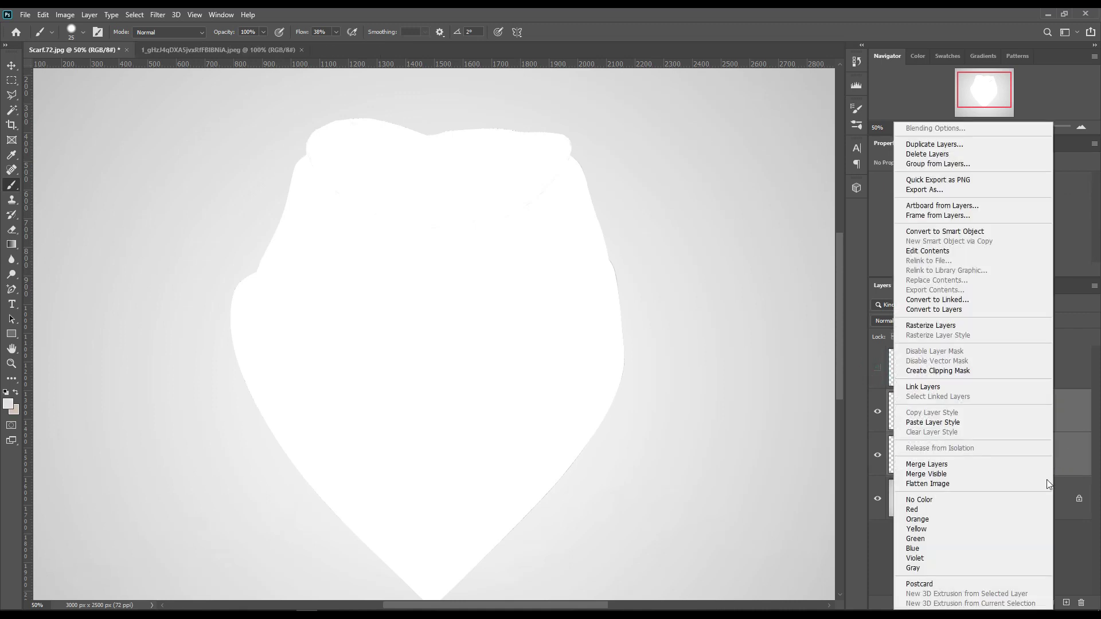
{"action": "left_click", "coordinate": [924, 509]}
- Rename the layers 'inside' and 'outside', then open outside's smart object contents
{"action": "double_click", "coordinate": [1016, 411]}
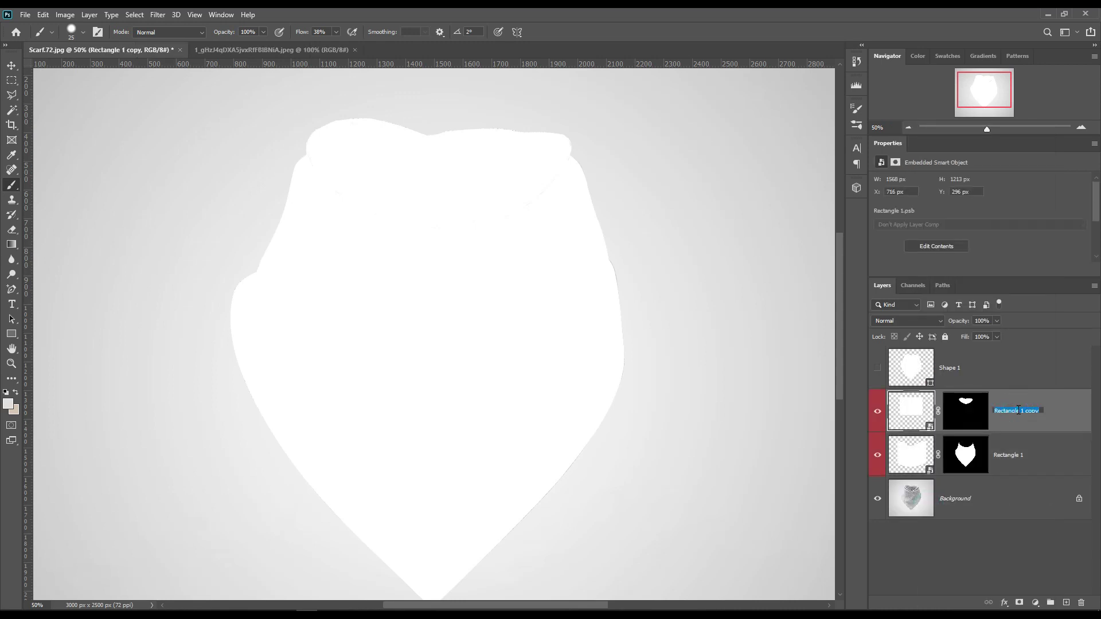
{"action": "key", "text": "BackSpace"}
{"action": "type", "text": "inside"}
{"action": "key", "text": "Return"}
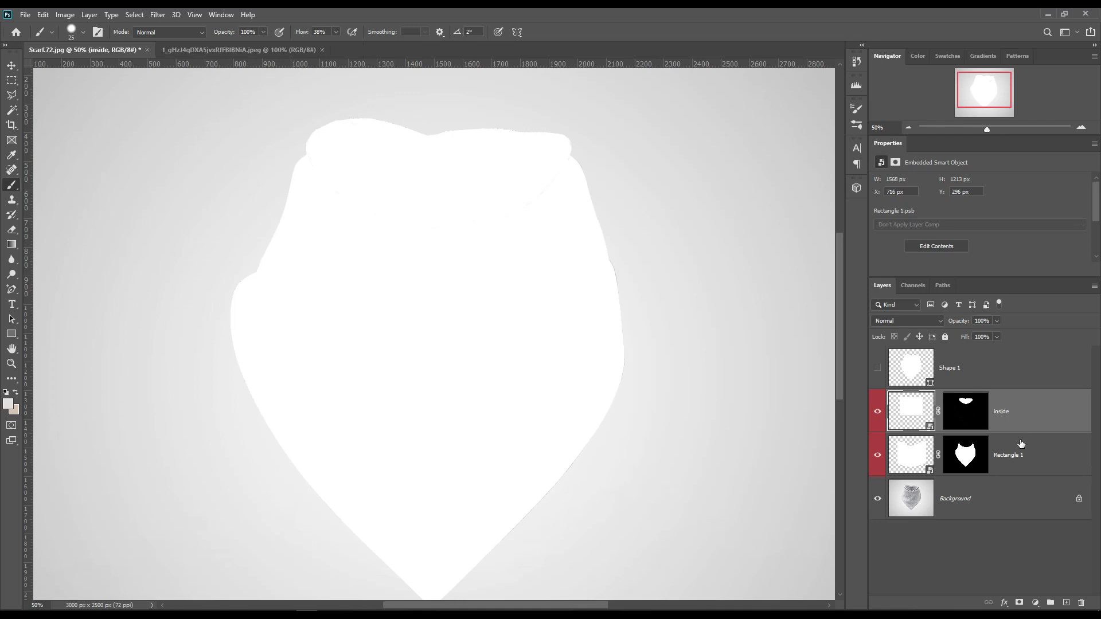
{"action": "double_click", "coordinate": [1014, 455]}
{"action": "type", "text": "o"}
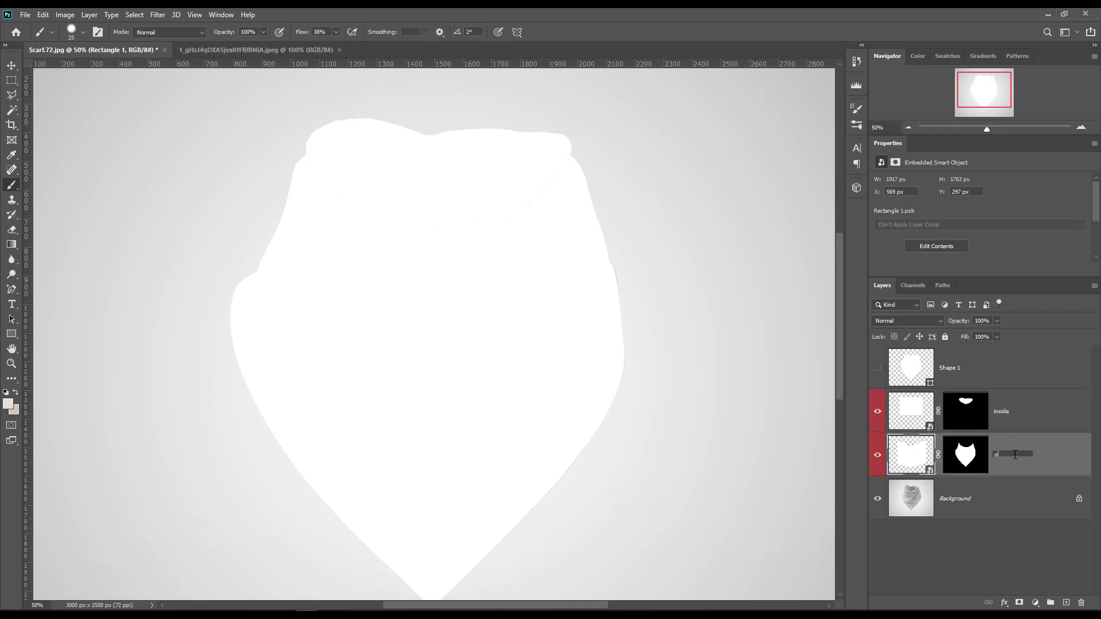
{"action": "type", "text": "utside"}
{"action": "key", "text": "Return"}
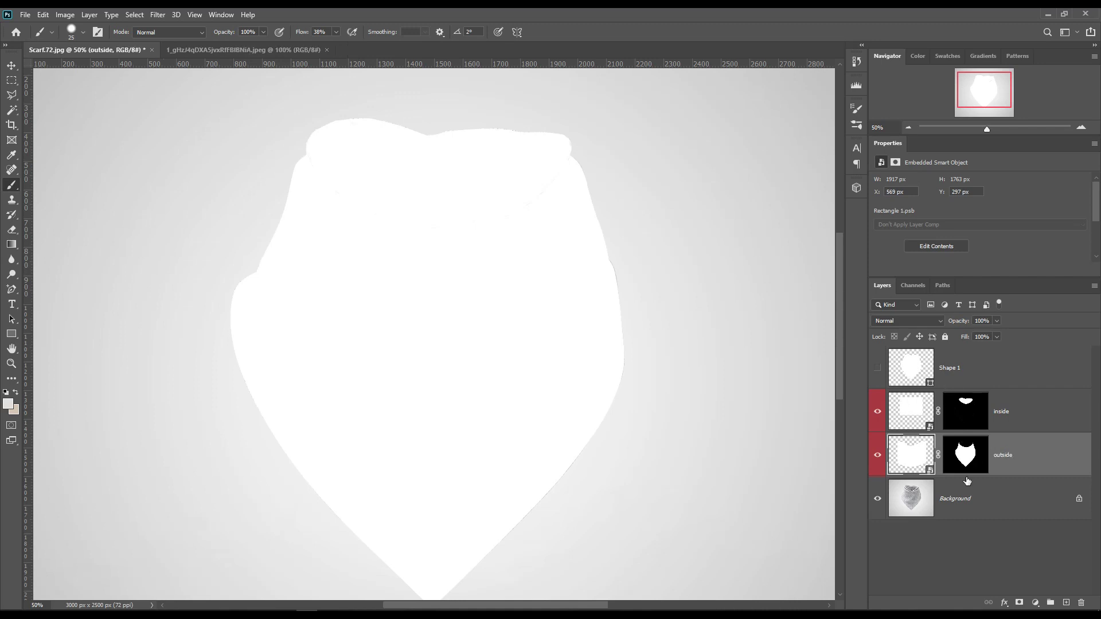
{"action": "double_click", "coordinate": [930, 470]}
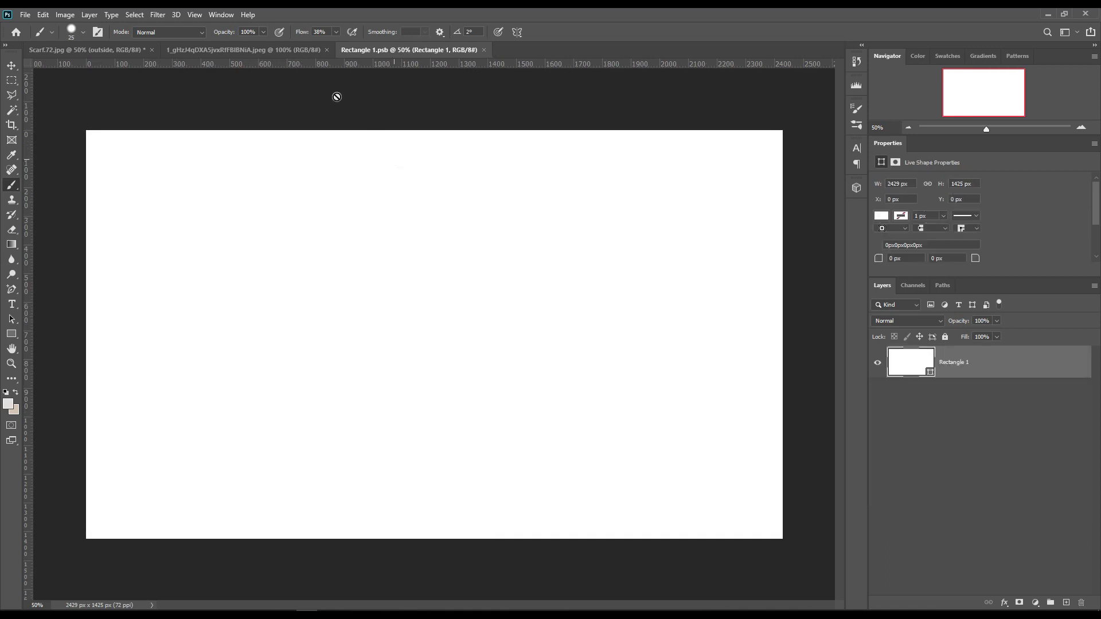
- Bring the paisley pattern into Rectangle 1.psb and stretch it to all canvas edges
{"action": "left_click", "coordinate": [283, 49]}
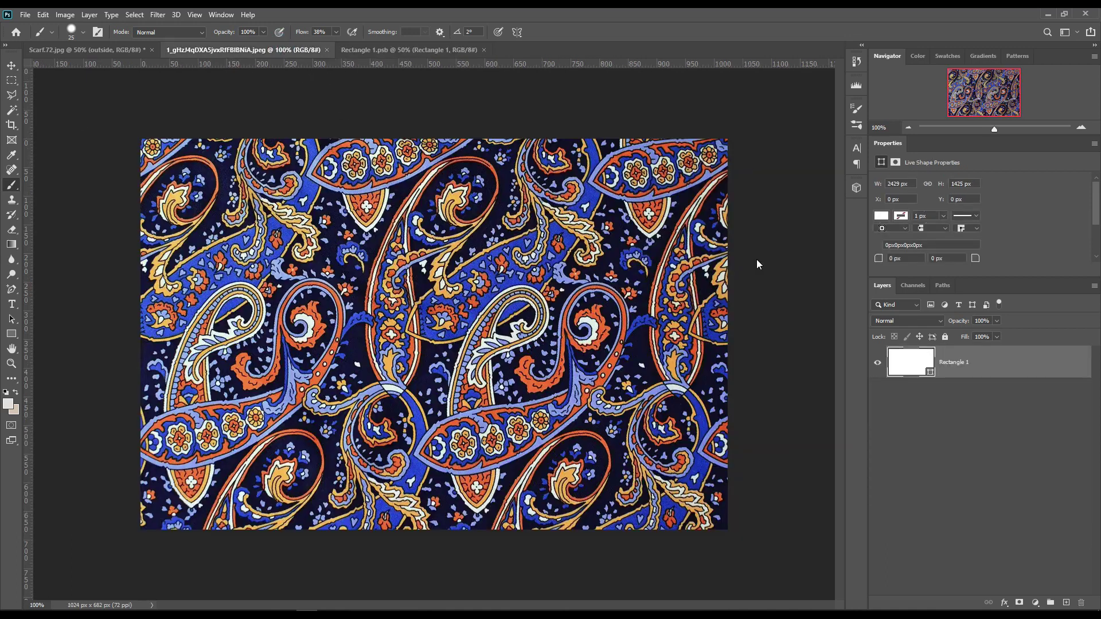
{"action": "left_click_drag", "start_coordinate": [926, 366], "coordinate": [387, 304]}
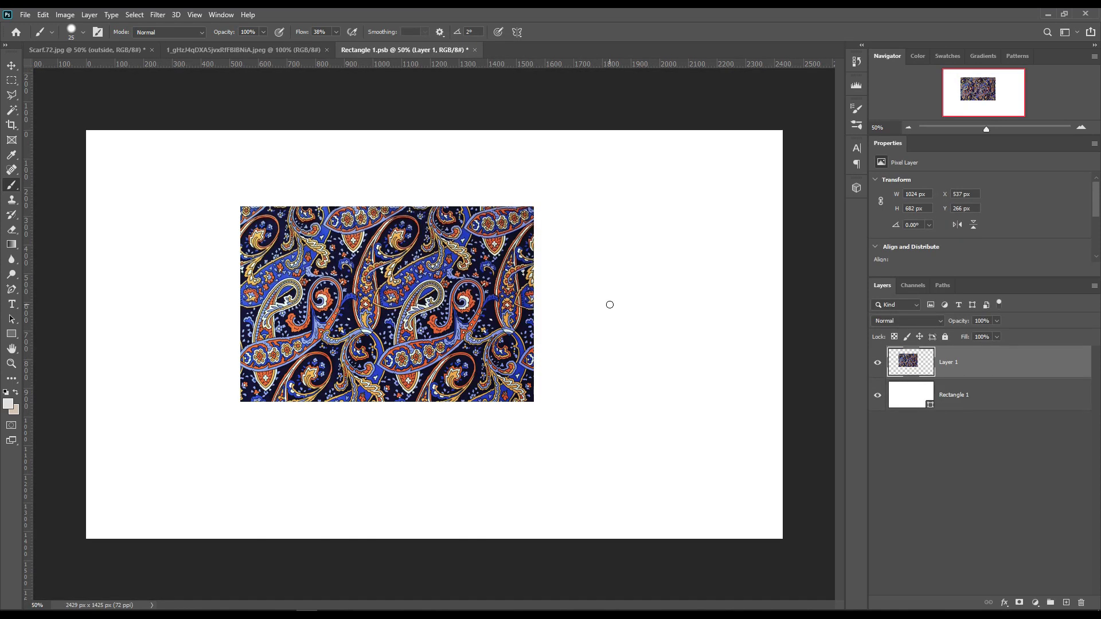
{"action": "key", "text": "ctrl+t"}
{"action": "left_click_drag", "start_coordinate": [534, 305], "coordinate": [790, 334]}
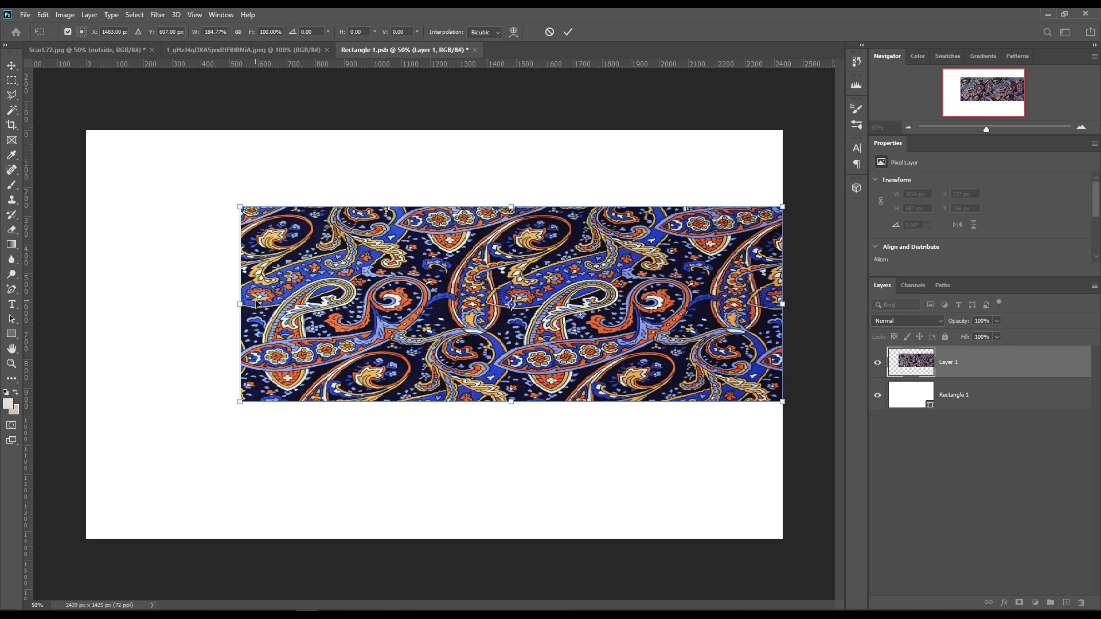
{"action": "left_click_drag", "start_coordinate": [223, 304], "coordinate": [69, 305]}
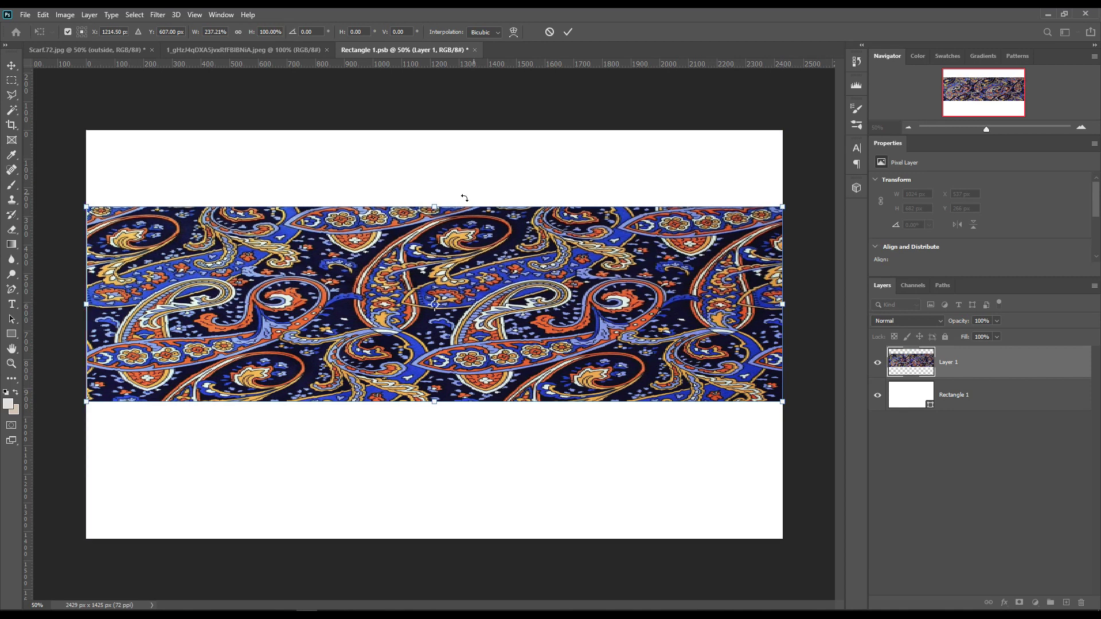
{"action": "left_click_drag", "start_coordinate": [431, 207], "coordinate": [434, 131]}
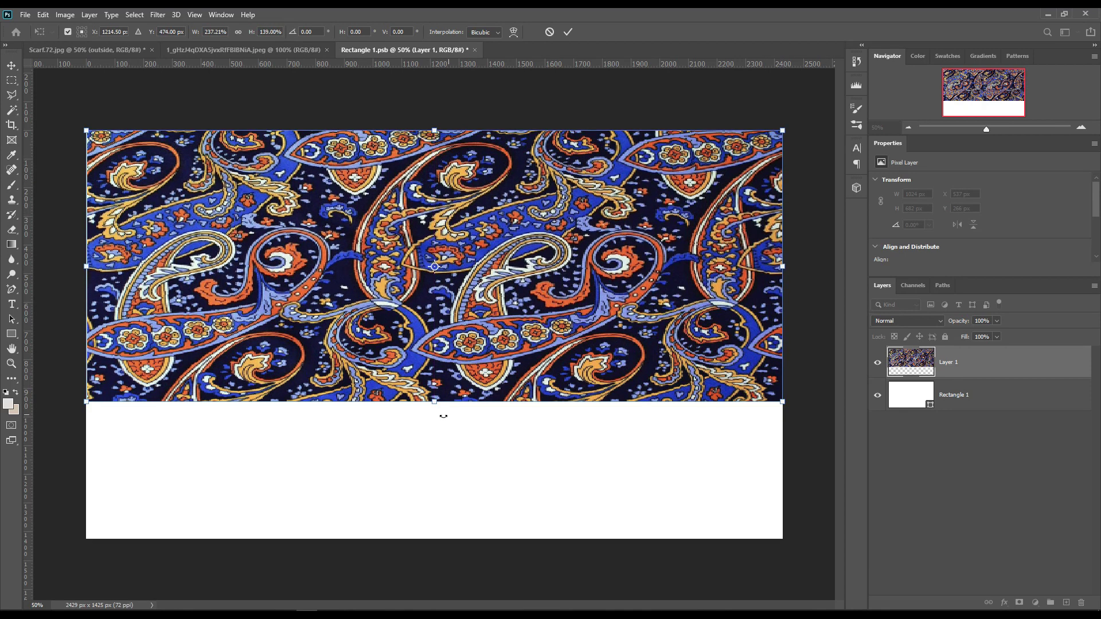
{"action": "left_click_drag", "start_coordinate": [434, 400], "coordinate": [434, 539]}
{"action": "left_click", "coordinate": [568, 32]}
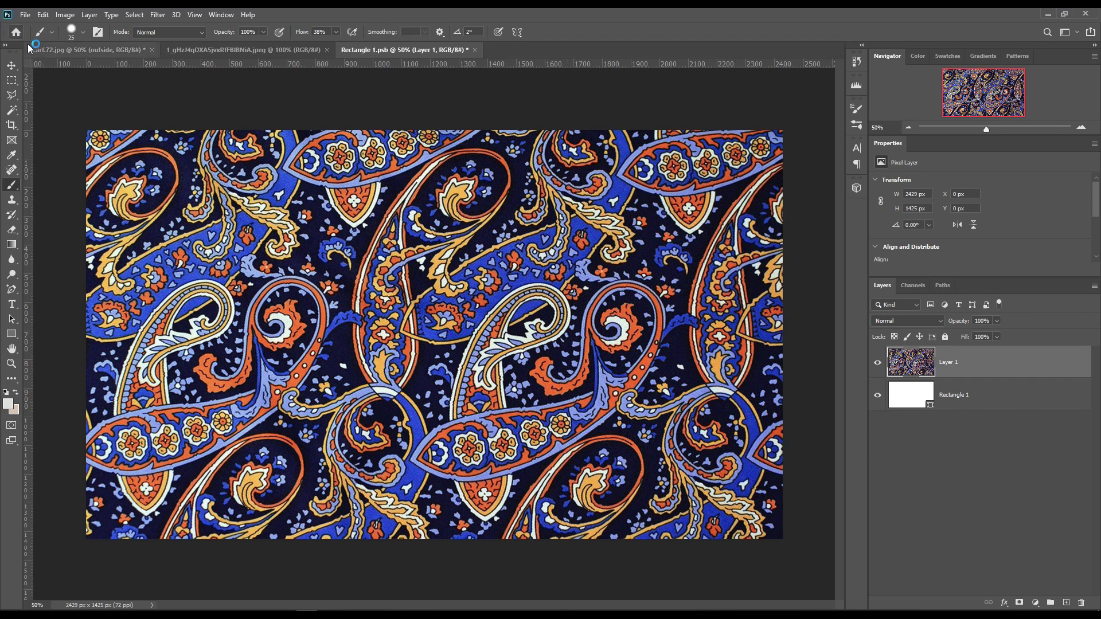
- Save Rectangle 1.psb and return to Scarf.72.jpg with the scarf shape selected
{"action": "left_click", "coordinate": [25, 15]}
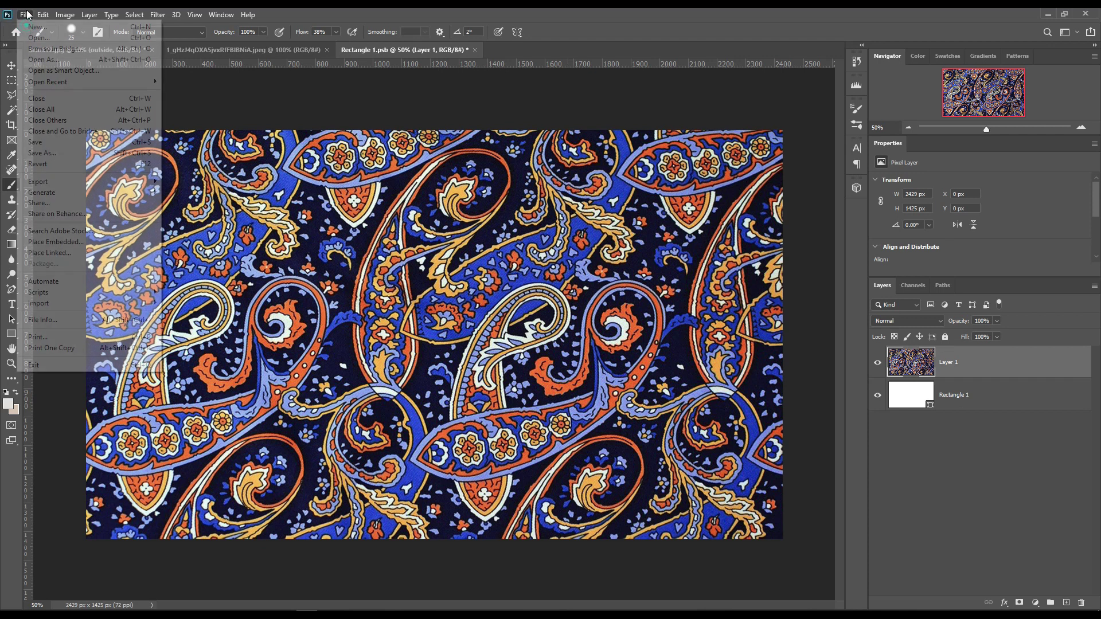
{"action": "left_click", "coordinate": [61, 144]}
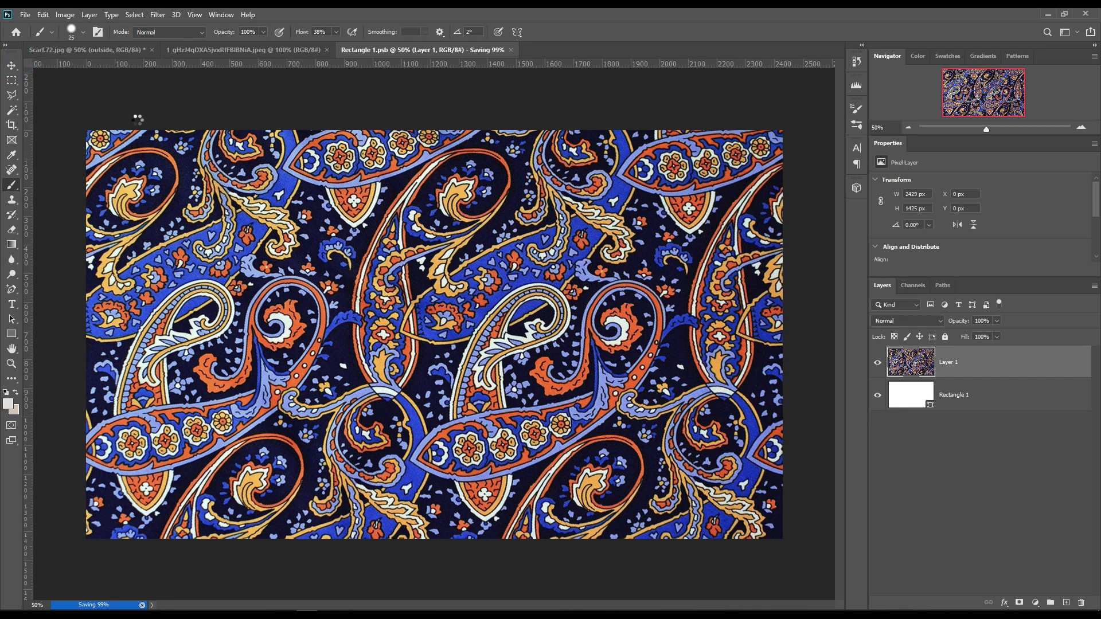
{"action": "key", "text": "v"}
{"action": "left_click", "coordinate": [99, 53]}
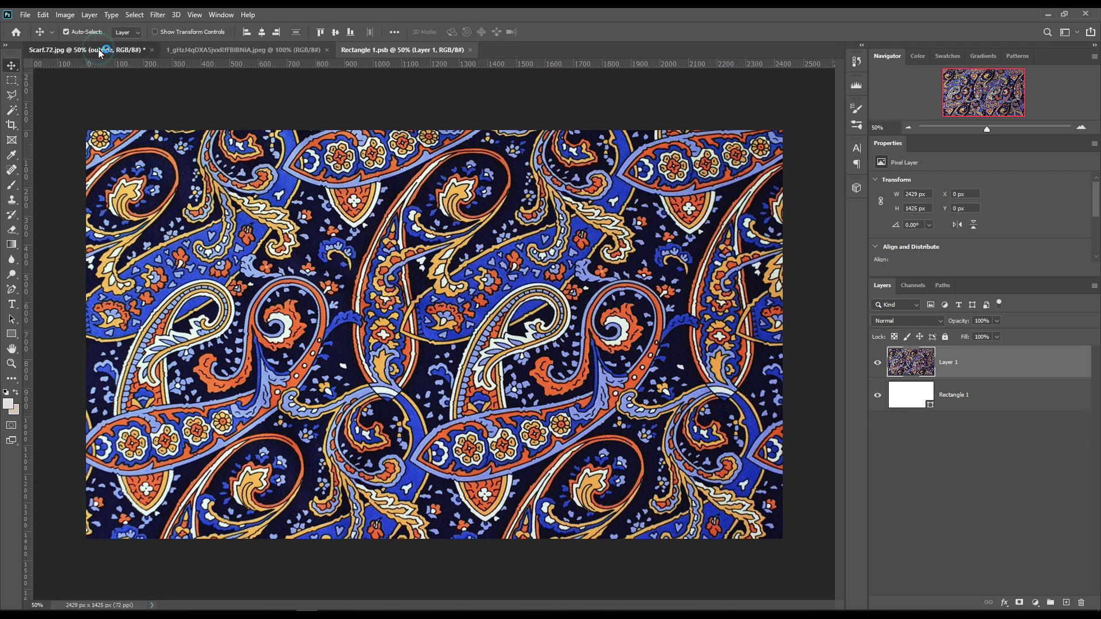
{"action": "left_click", "coordinate": [100, 50]}
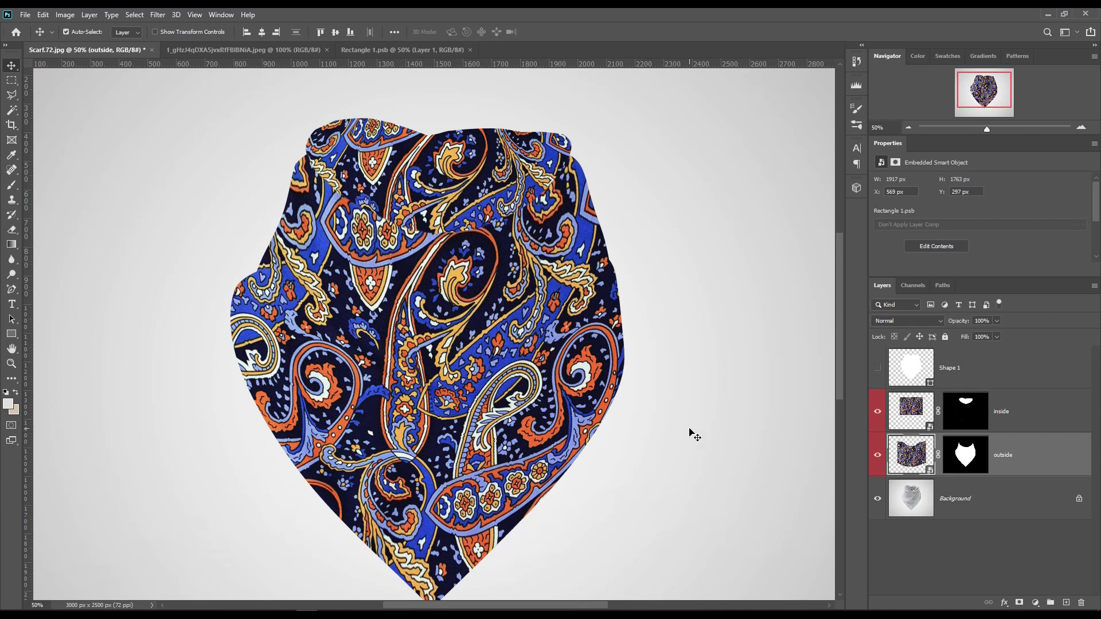
{"action": "key", "text": "ctrl+minus"}
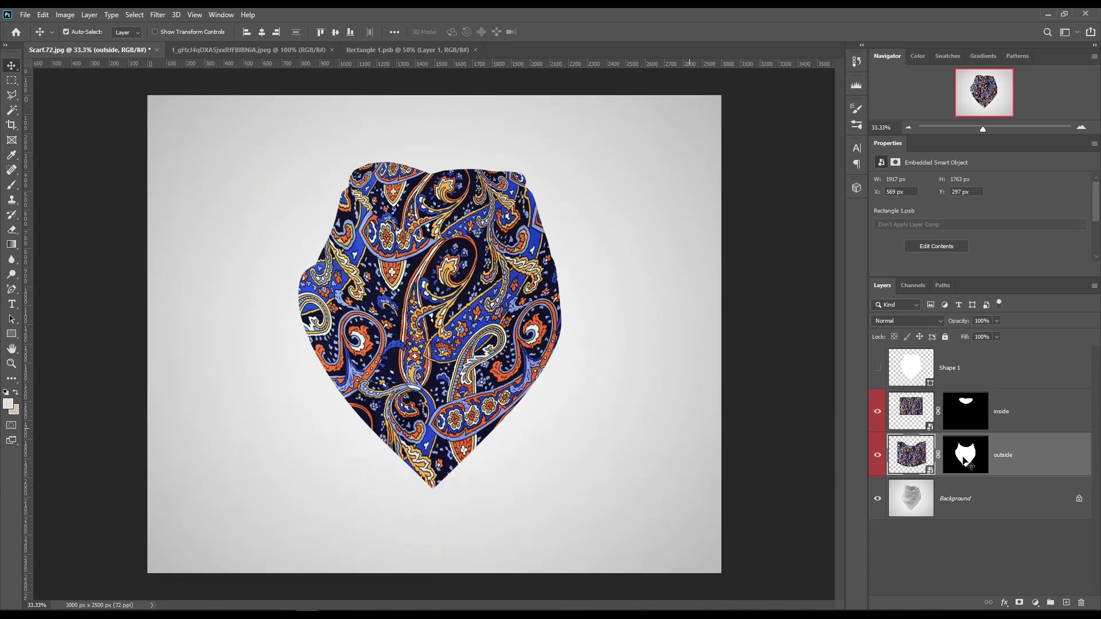
{"action": "left_click", "coordinate": [929, 385], "text": "ctrl"}
- Copy the Background's scarf area to Layer 1 above inside/outside, blended Linear Burn
{"action": "left_click", "coordinate": [1007, 505]}
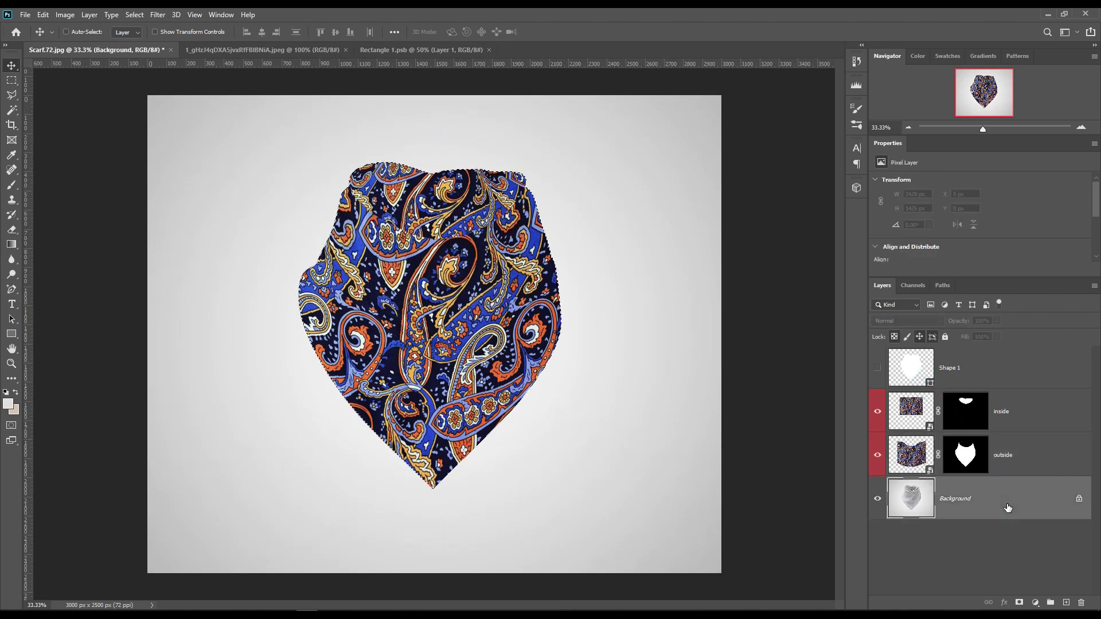
{"action": "key", "text": "ctrl+j"}
{"action": "left_click_drag", "start_coordinate": [1007, 508], "coordinate": [998, 408]}
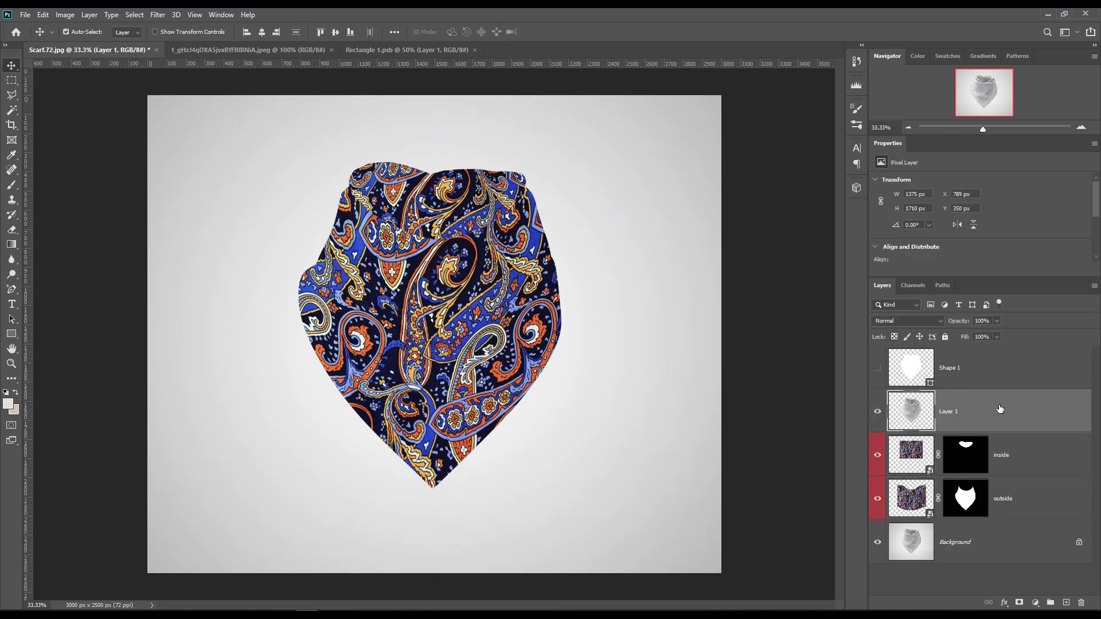
{"action": "left_click", "coordinate": [924, 317]}
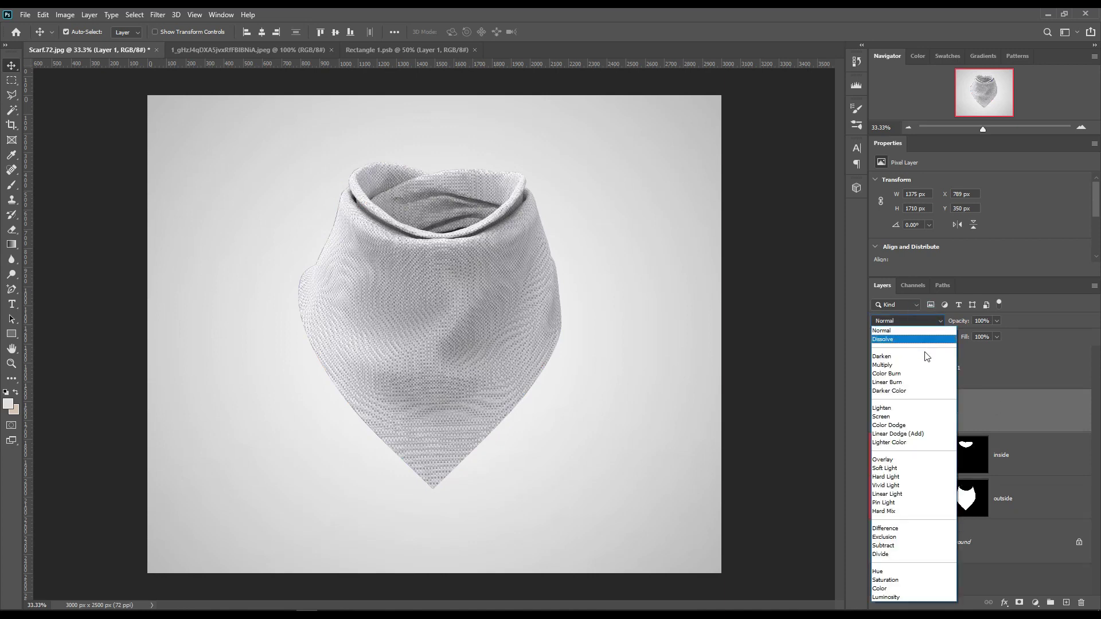
{"action": "left_click", "coordinate": [898, 382]}
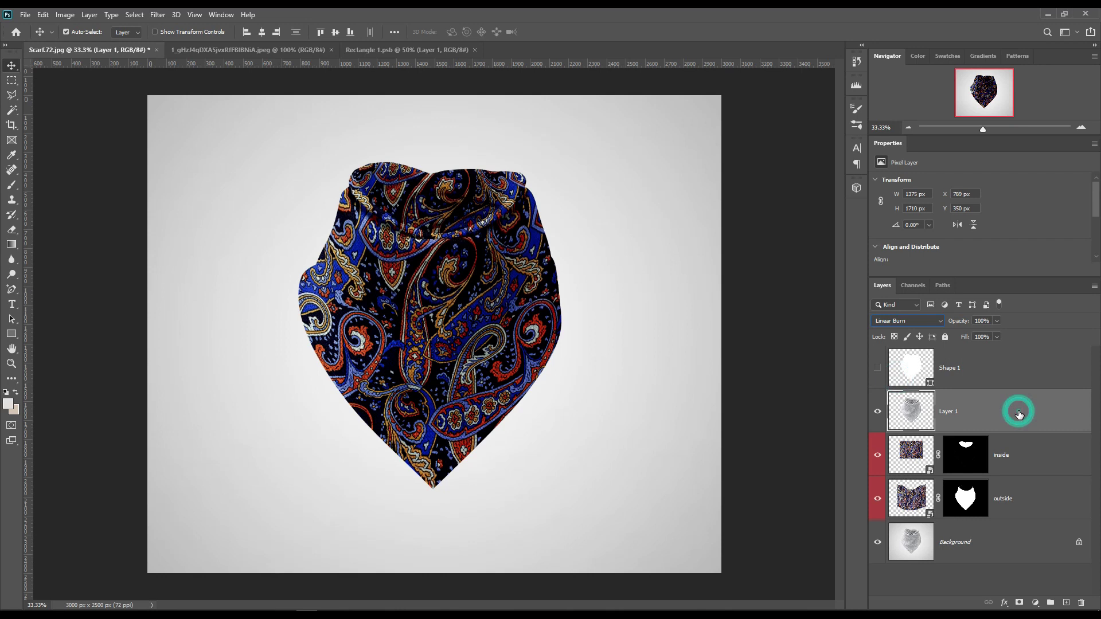
- Duplicate Layer 1 and set the copy to Linear Dodge (Add) blending
{"action": "key", "text": "ctrl+j"}
{"action": "left_click", "coordinate": [928, 321]}
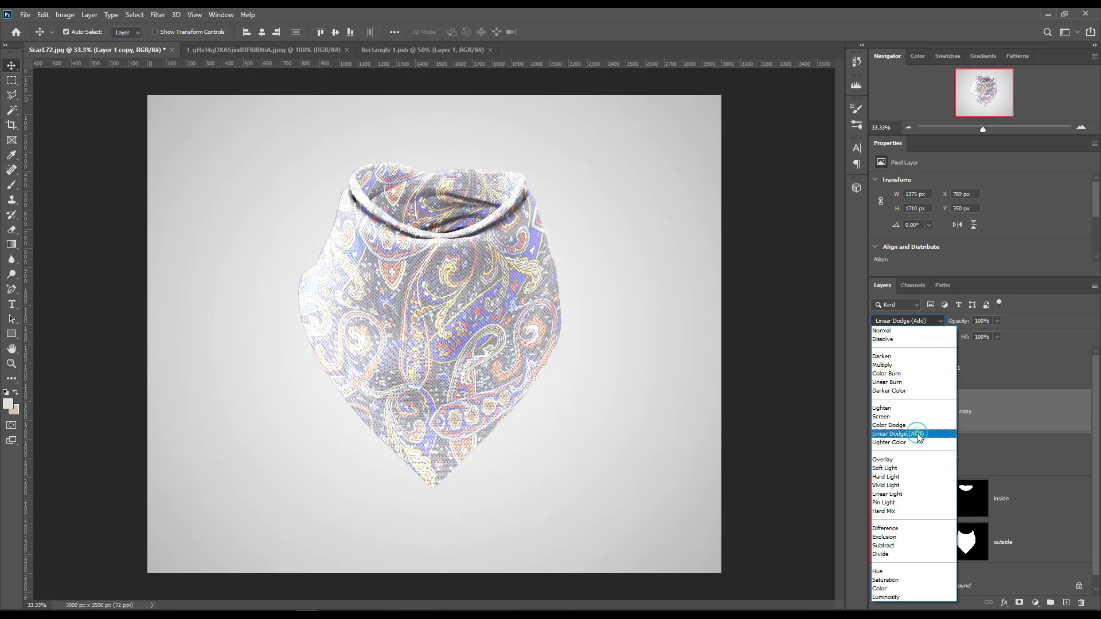
{"action": "left_click", "coordinate": [917, 434]}
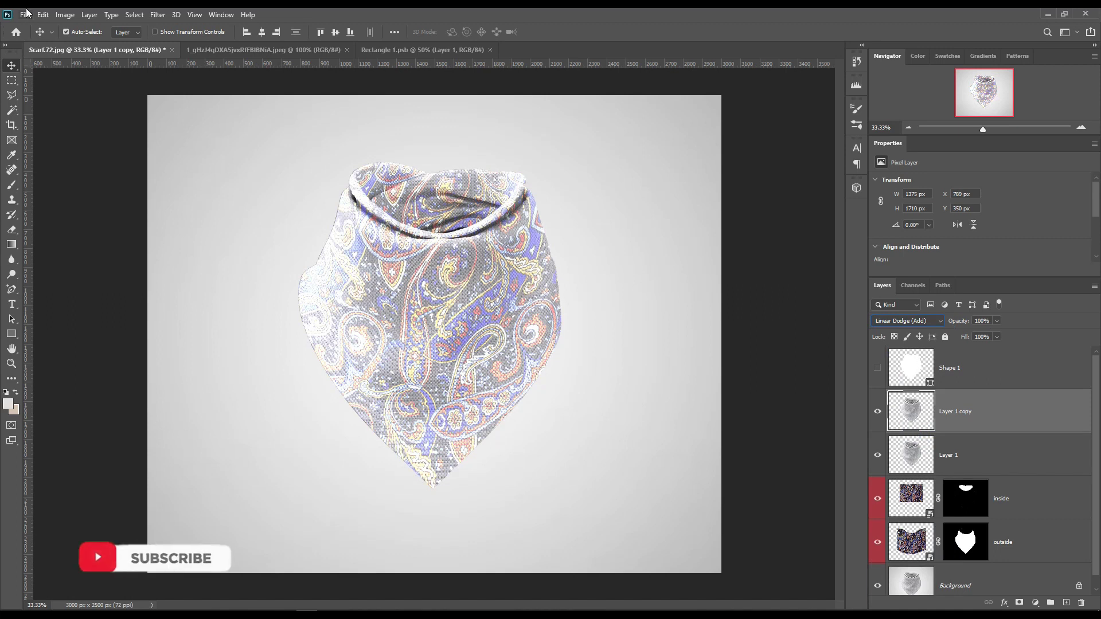
{"action": "left_click", "coordinate": [62, 16]}
{"action": "mouse_move", "coordinate": [103, 50]}
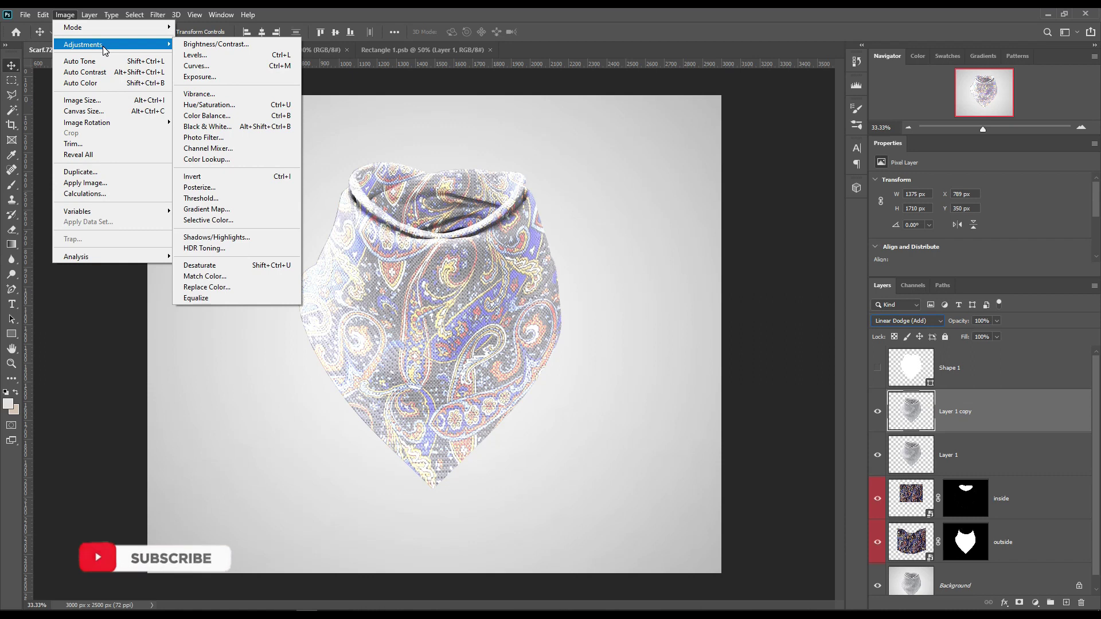
{"action": "left_click", "coordinate": [240, 54]}
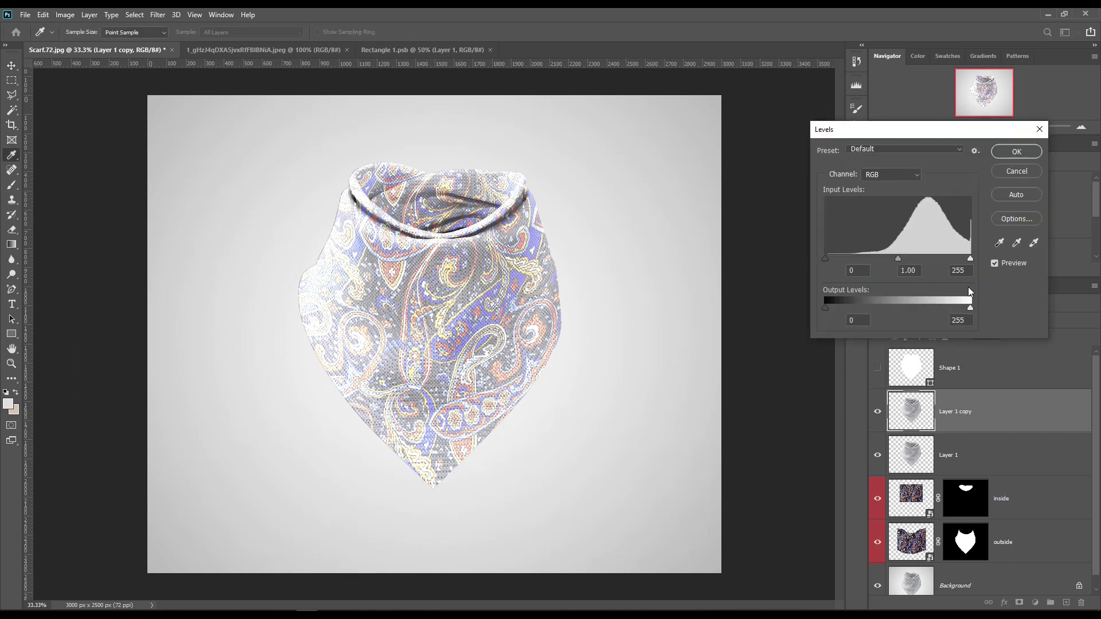
- Darken Layer 1 copy with Levels by raising black input and lowering output whites
{"action": "left_click_drag", "start_coordinate": [827, 258], "coordinate": [913, 257]}
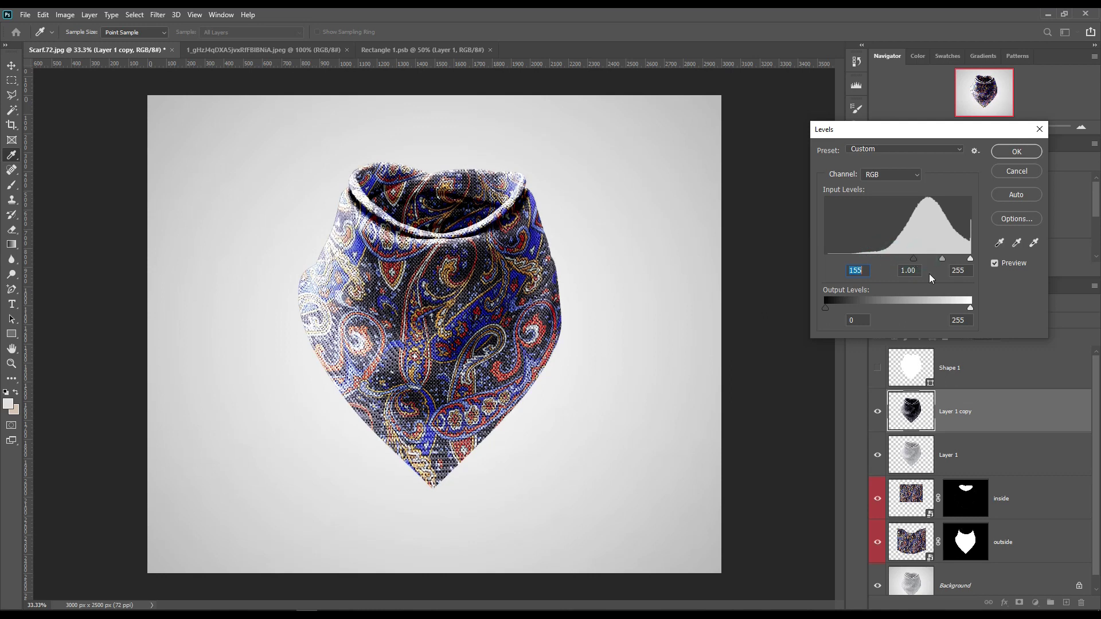
{"action": "left_click_drag", "start_coordinate": [969, 308], "coordinate": [917, 310]}
{"action": "left_click", "coordinate": [912, 309]}
{"action": "left_click", "coordinate": [913, 258]}
{"action": "left_click_drag", "start_coordinate": [919, 261], "coordinate": [922, 260]}
{"action": "left_click", "coordinate": [1027, 152]}
- Lower Layer 1 copy's fill to 45%
{"action": "left_click", "coordinate": [963, 337]}
{"action": "left_click_drag", "start_coordinate": [963, 337], "coordinate": [955, 340]}
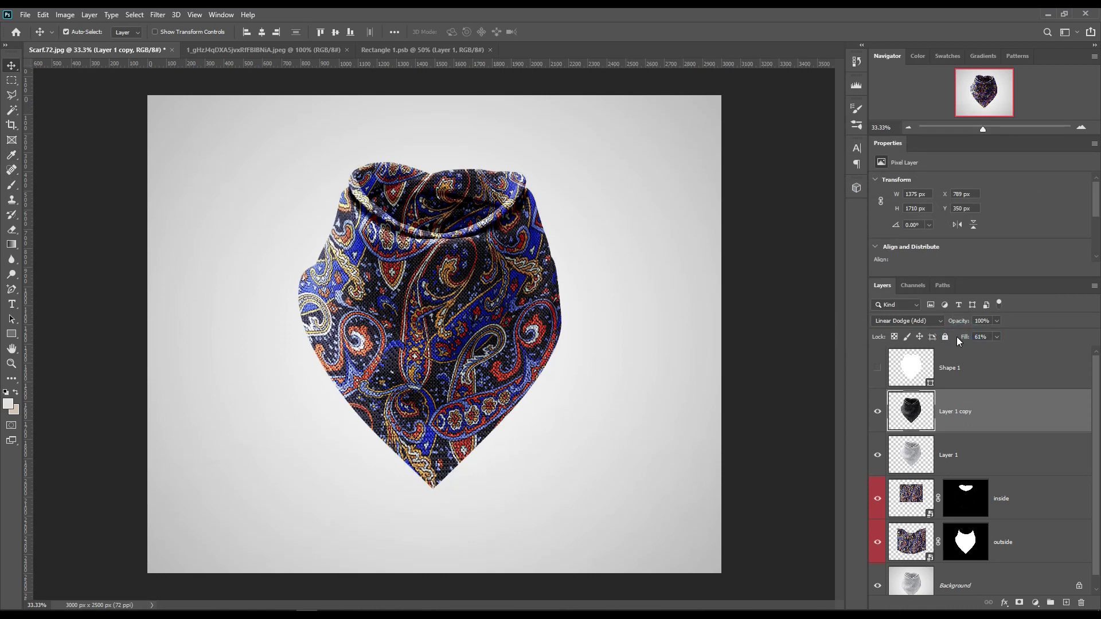
{"action": "left_click", "coordinate": [960, 337]}
{"action": "left_click_drag", "start_coordinate": [958, 338], "coordinate": [955, 336]}
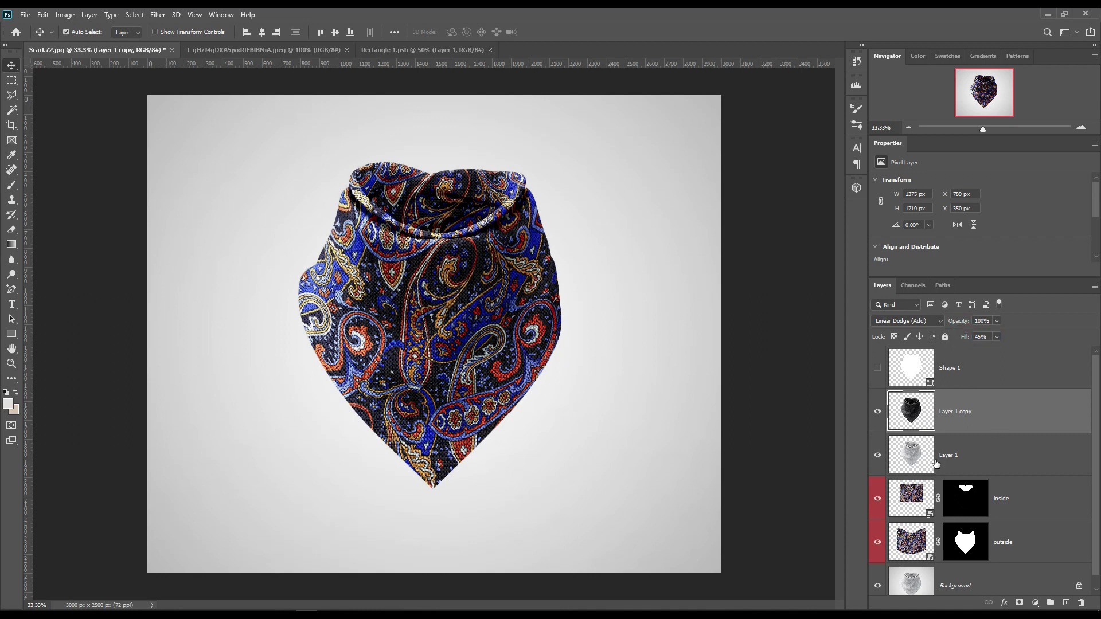
{"action": "left_click", "coordinate": [984, 457]}
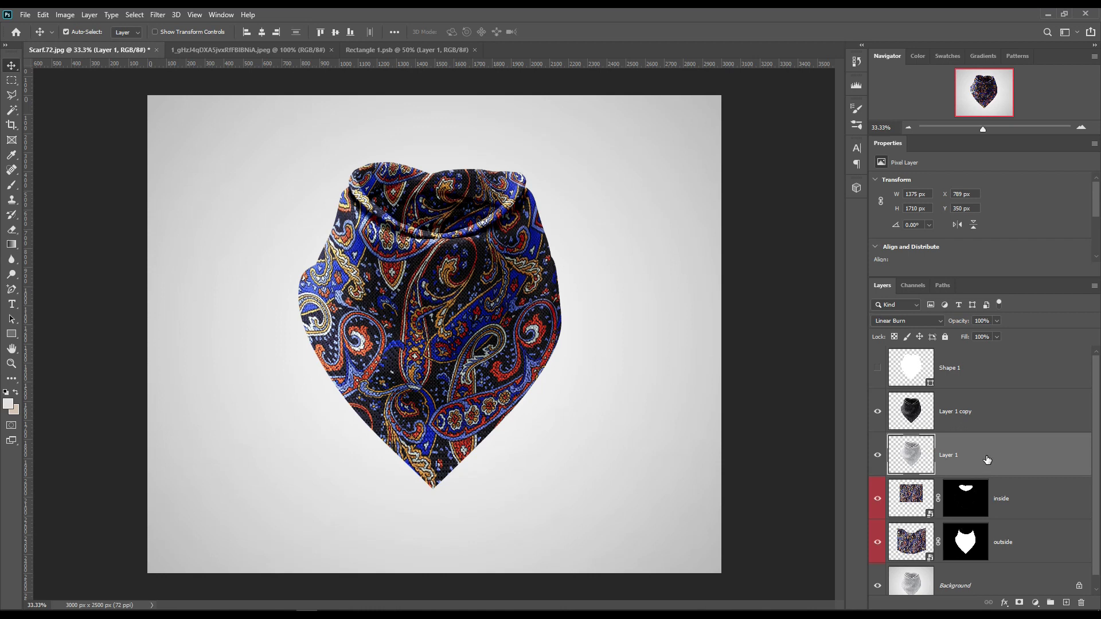
- Duplicate Layer 1 above Layer 1 copy and set it to Screen blending
{"action": "key", "text": "ctrl+j"}
{"action": "left_click_drag", "start_coordinate": [986, 459], "coordinate": [985, 398]}
{"action": "left_click", "coordinate": [929, 325]}
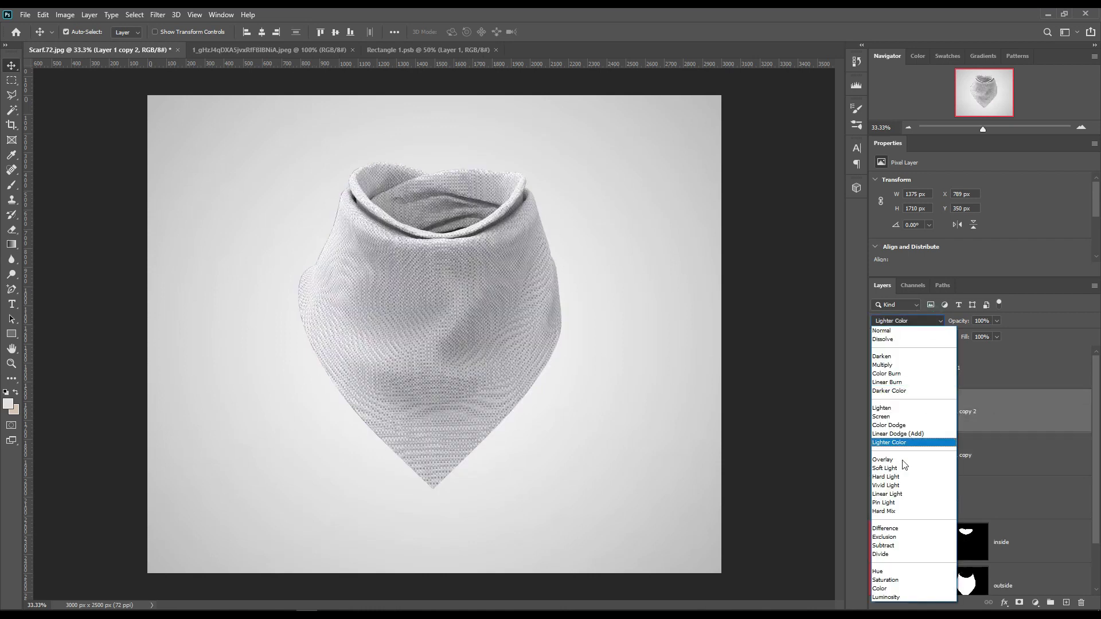
{"action": "left_click", "coordinate": [886, 418]}
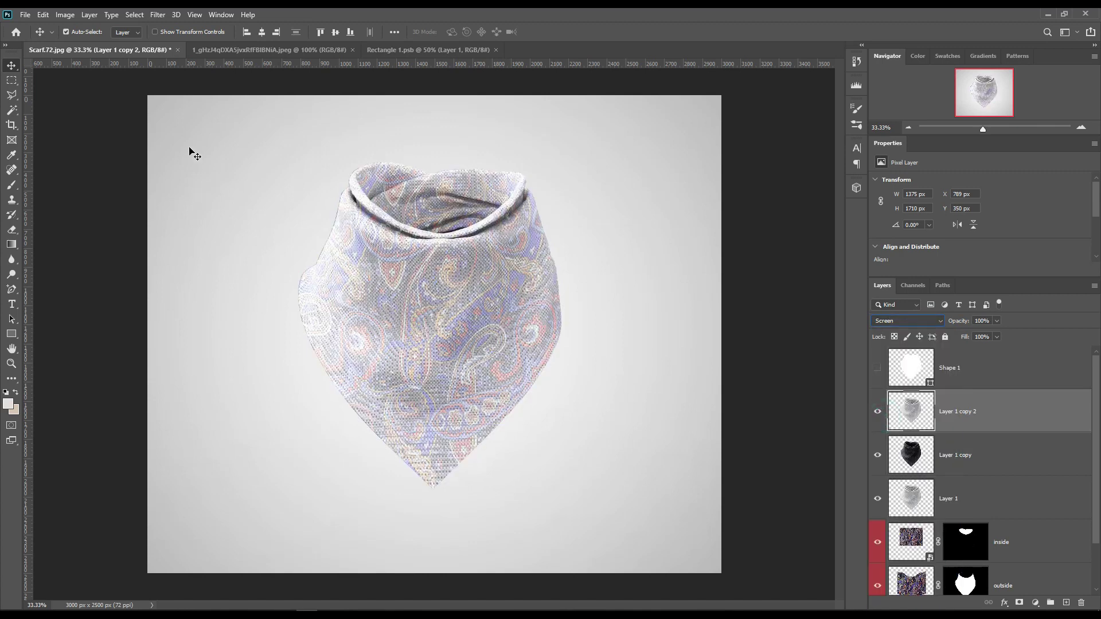
- Apply Levels with a raised black input to the Screen copy and set fill to 50%
{"action": "left_click", "coordinate": [65, 14]}
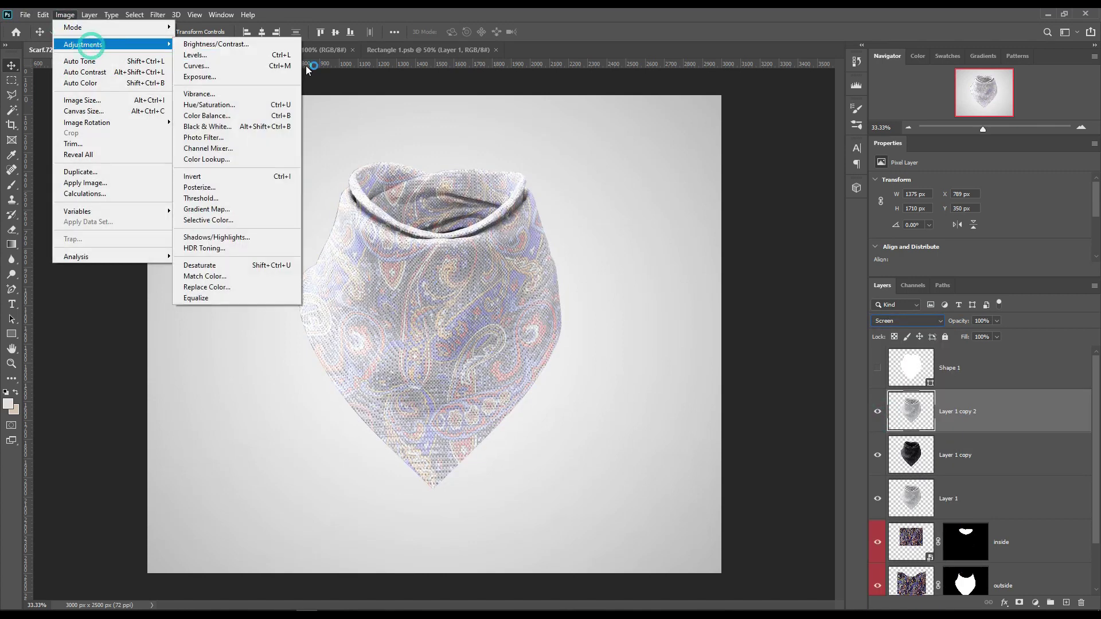
{"action": "left_click", "coordinate": [210, 55]}
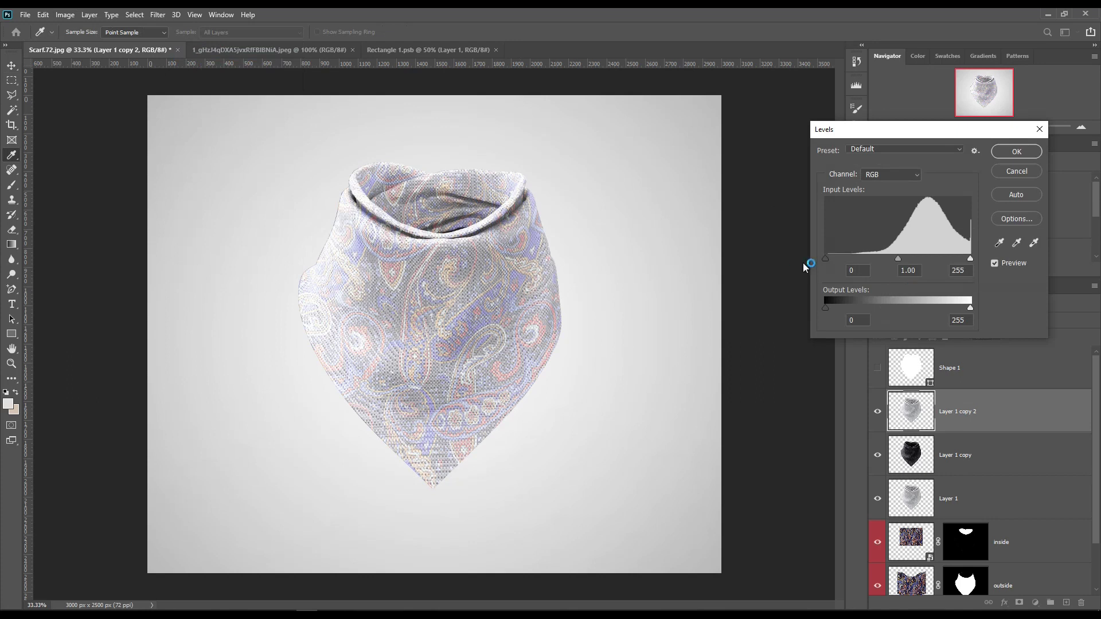
{"action": "left_click_drag", "start_coordinate": [826, 259], "coordinate": [929, 259]}
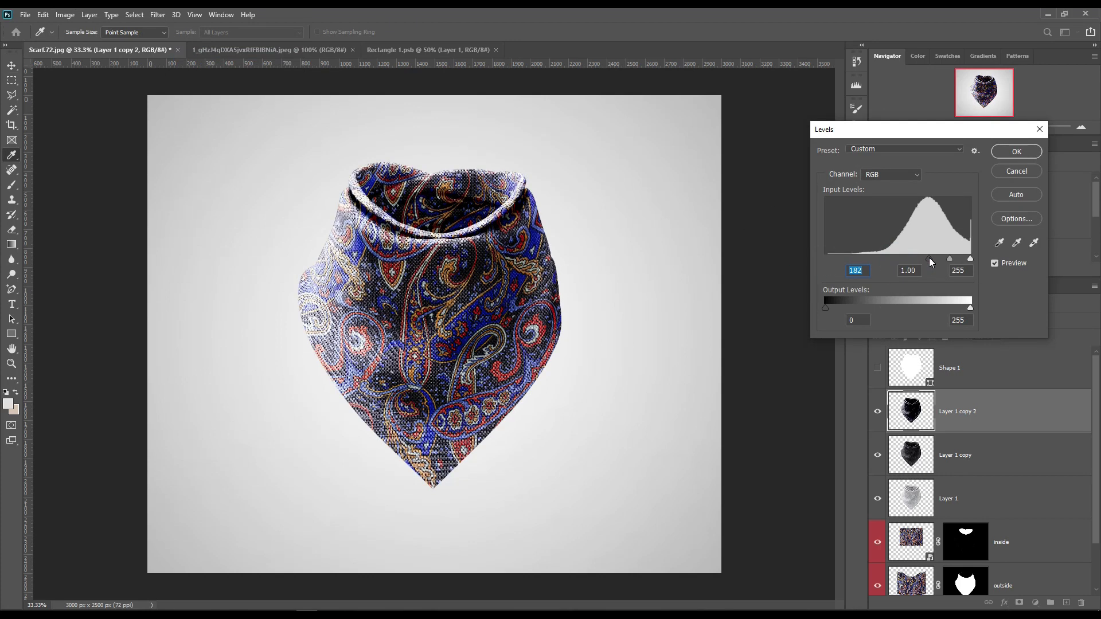
{"action": "left_click_drag", "start_coordinate": [928, 259], "coordinate": [929, 259]}
{"action": "left_click", "coordinate": [1008, 152]}
{"action": "mouse_move", "coordinate": [965, 337]}
{"action": "left_mouse_down"}
{"action": "mouse_move", "coordinate": [944, 337]}
{"action": "mouse_move", "coordinate": [975, 316]}
{"action": "mouse_move", "coordinate": [958, 336]}
{"action": "mouse_move", "coordinate": [970, 337]}
{"action": "left_mouse_up"}
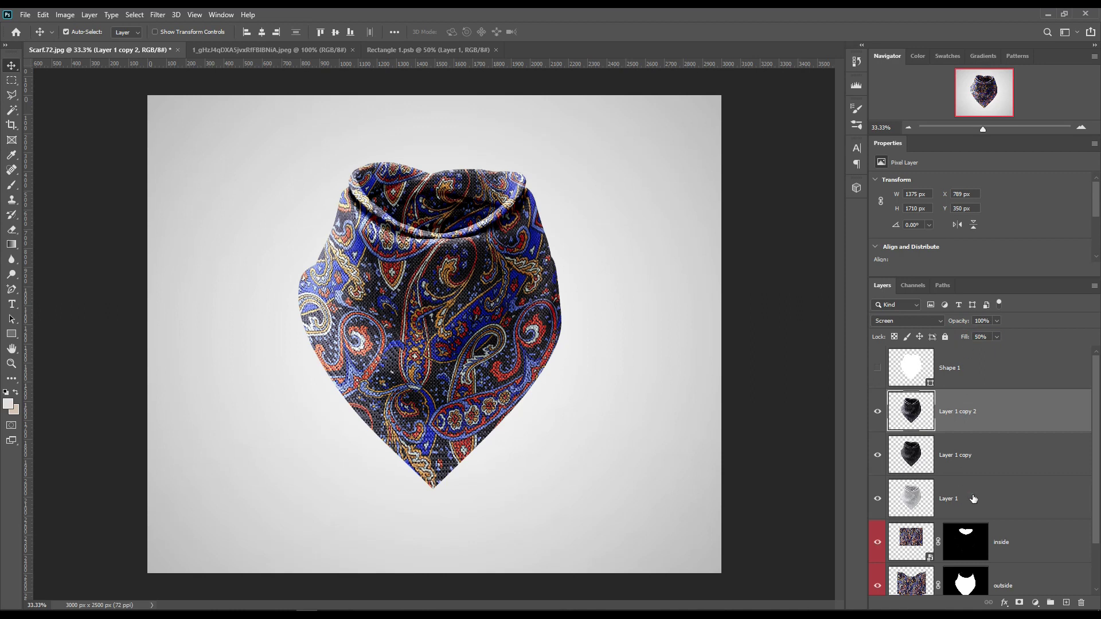
- Set Layer 1 to Multiply blending
{"action": "left_click", "coordinate": [972, 499]}
{"action": "left_click", "coordinate": [926, 321]}
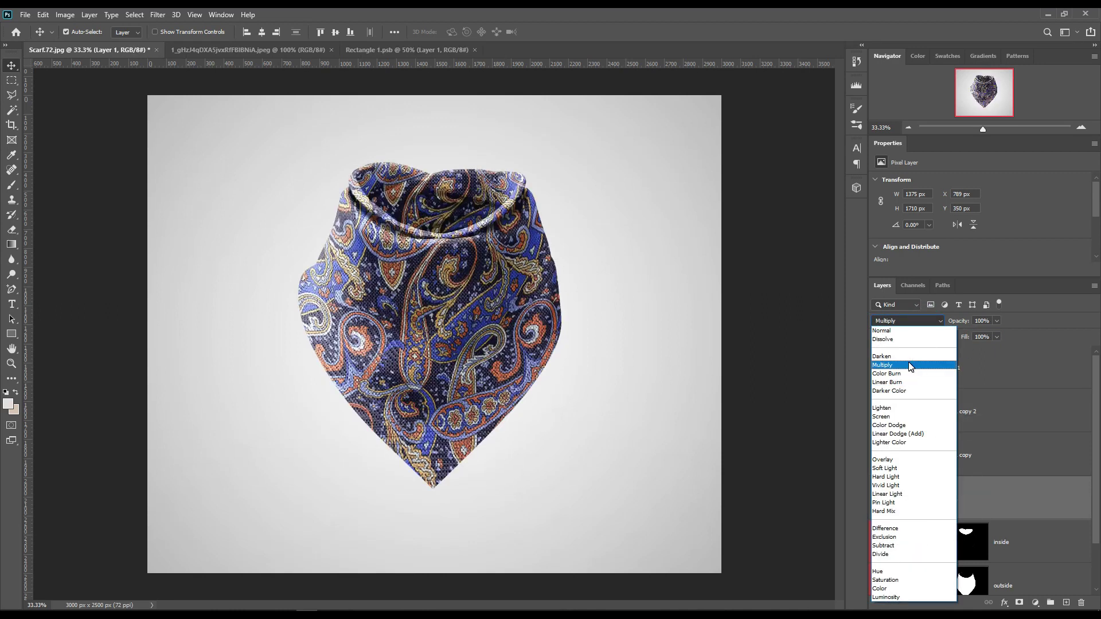
{"action": "left_click", "coordinate": [911, 366]}
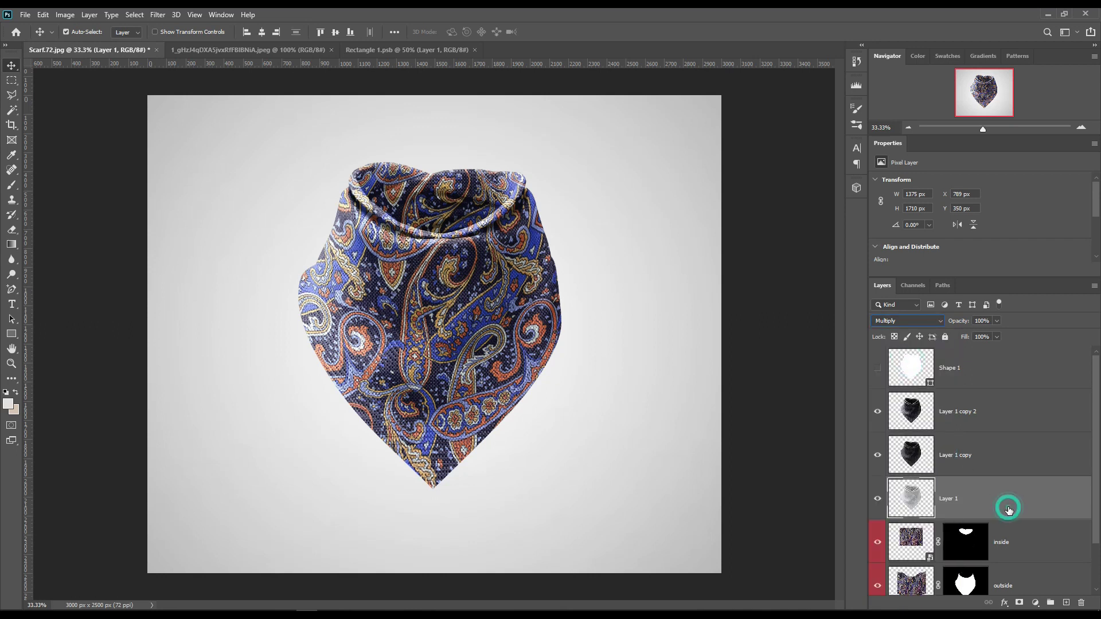
- Duplicate Layer 1 as Layer 1 copy 3 at 67% opacity
{"action": "key", "text": "ctrl+j"}
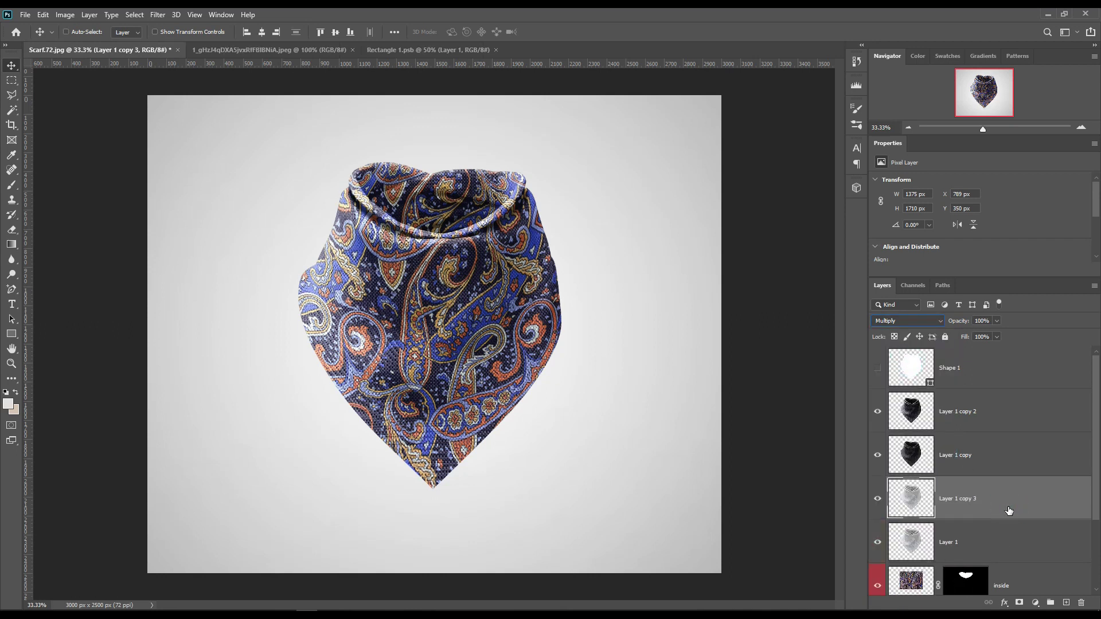
{"action": "left_click_drag", "start_coordinate": [959, 323], "coordinate": [940, 324]}
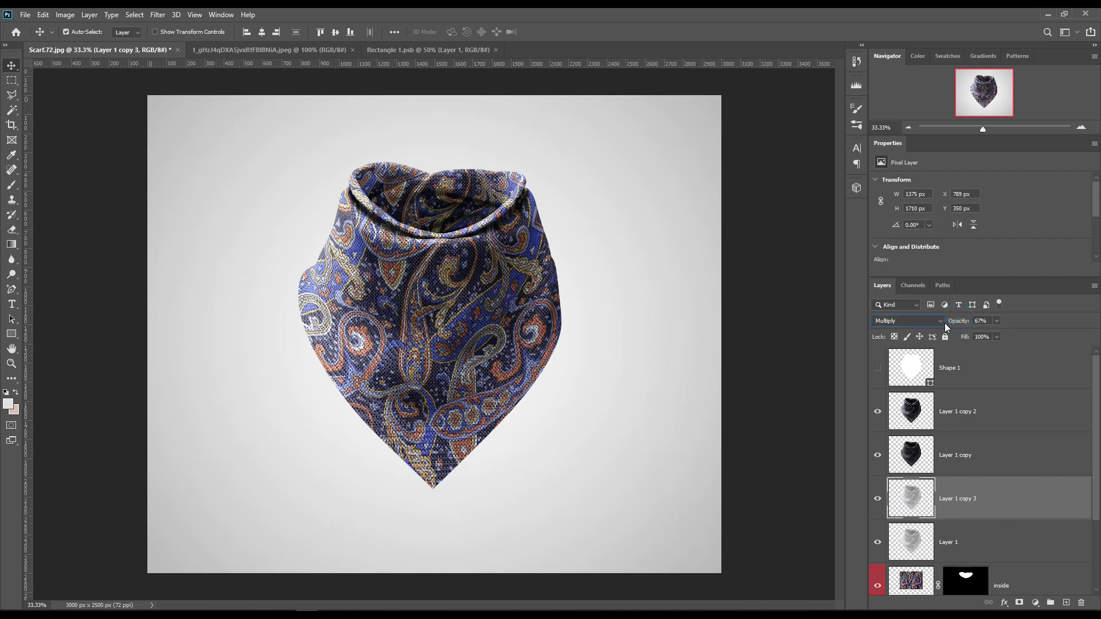
{"action": "left_click", "coordinate": [953, 320]}
{"action": "left_click", "coordinate": [975, 450]}
{"action": "left_click_drag", "start_coordinate": [955, 322], "coordinate": [967, 322]}
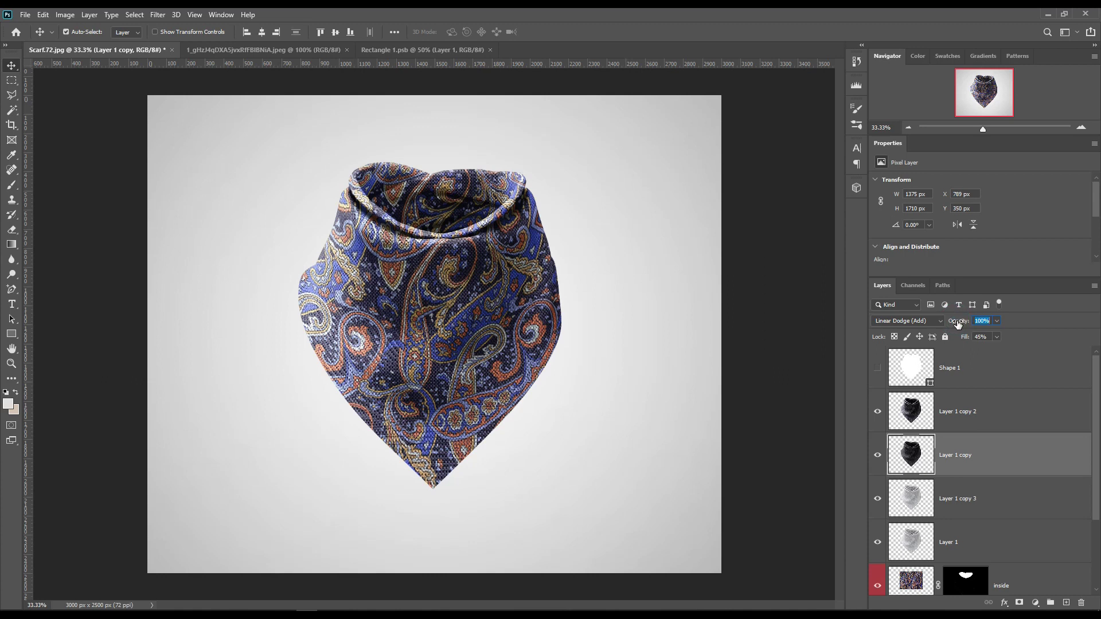
- Tune the shading fills, settling Layer 1 copy at about 73%
{"action": "left_click_drag", "start_coordinate": [961, 339], "coordinate": [970, 339]}
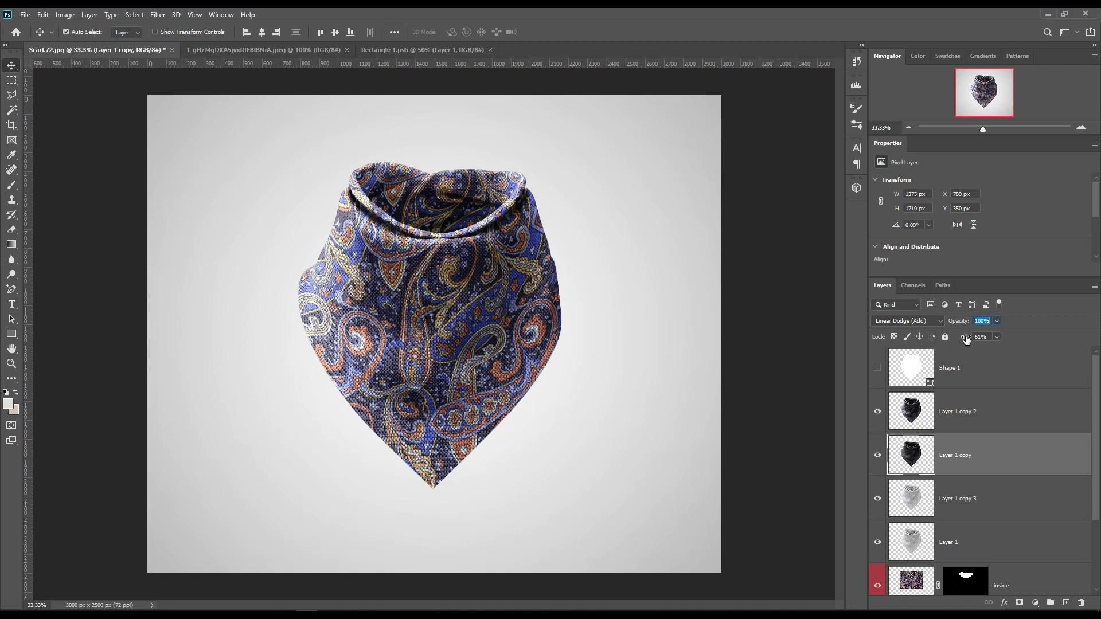
{"action": "left_click", "coordinate": [975, 411]}
{"action": "mouse_move", "coordinate": [966, 339]}
{"action": "left_mouse_down"}
{"action": "mouse_move", "coordinate": [953, 337]}
{"action": "mouse_move", "coordinate": [966, 340]}
{"action": "left_mouse_up"}
{"action": "left_click", "coordinate": [979, 446]}
{"action": "left_click_drag", "start_coordinate": [964, 339], "coordinate": [968, 342]}
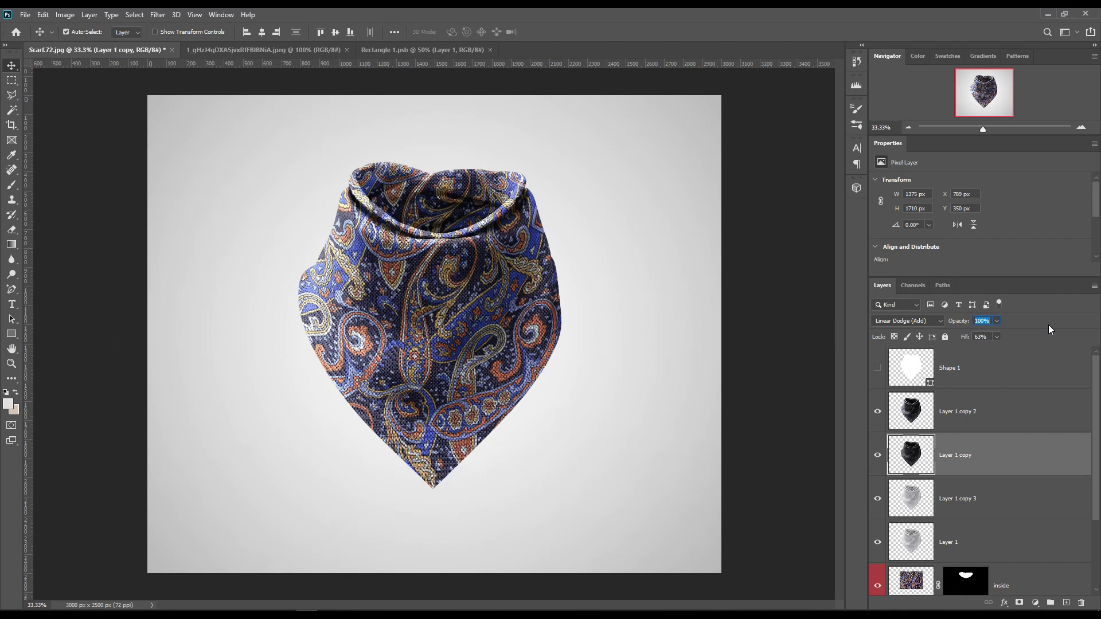
{"action": "left_click_drag", "start_coordinate": [962, 337], "coordinate": [971, 334]}
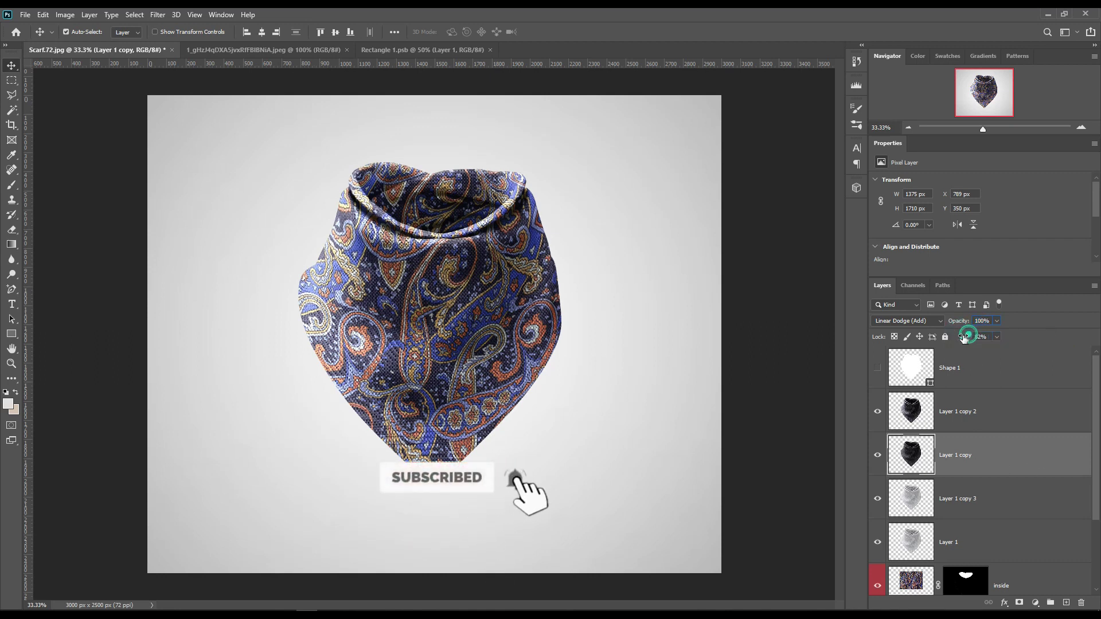
{"action": "left_click", "coordinate": [966, 373]}
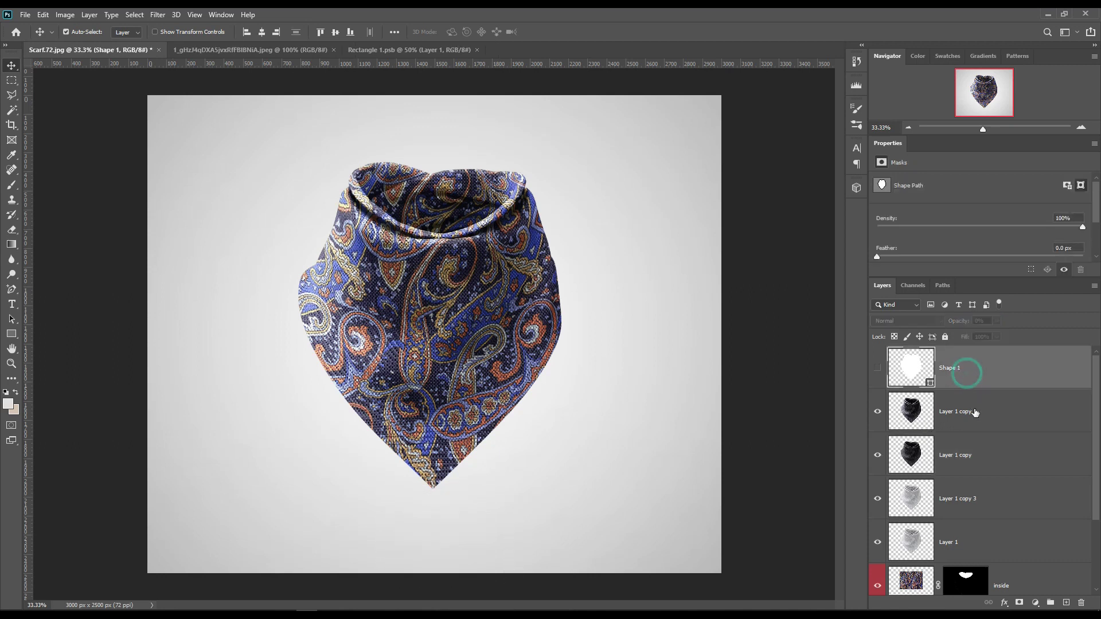
- Raise Layer 1 copy 2's fill, then group the four shading layers and name it FX
{"action": "left_click", "coordinate": [974, 412]}
{"action": "left_click_drag", "start_coordinate": [963, 338], "coordinate": [973, 340]}
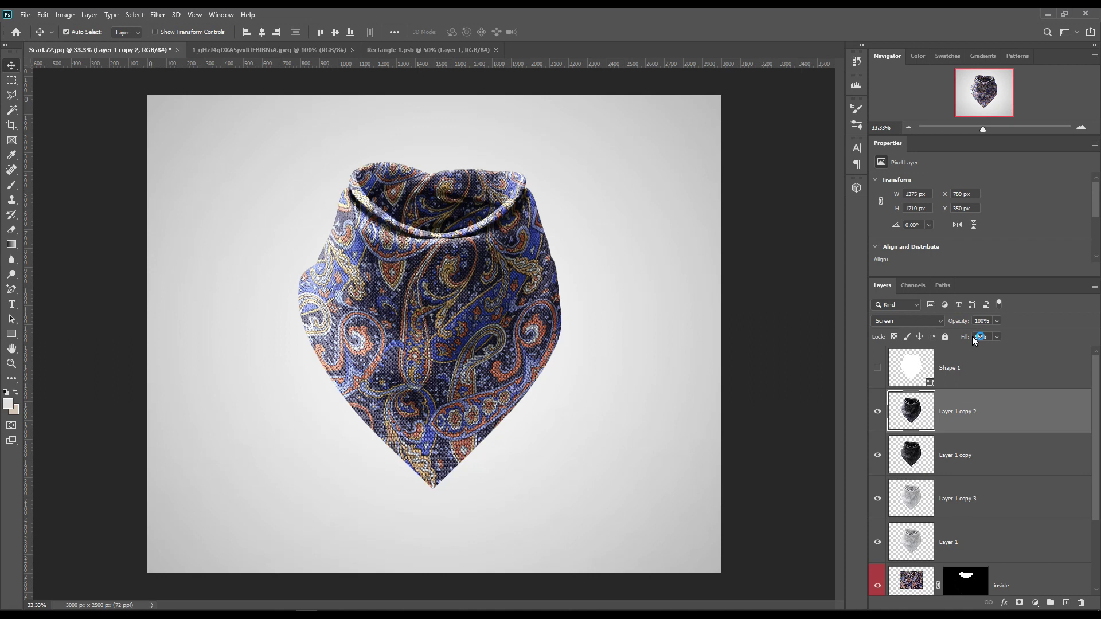
{"action": "left_click", "coordinate": [1027, 540], "text": "shift"}
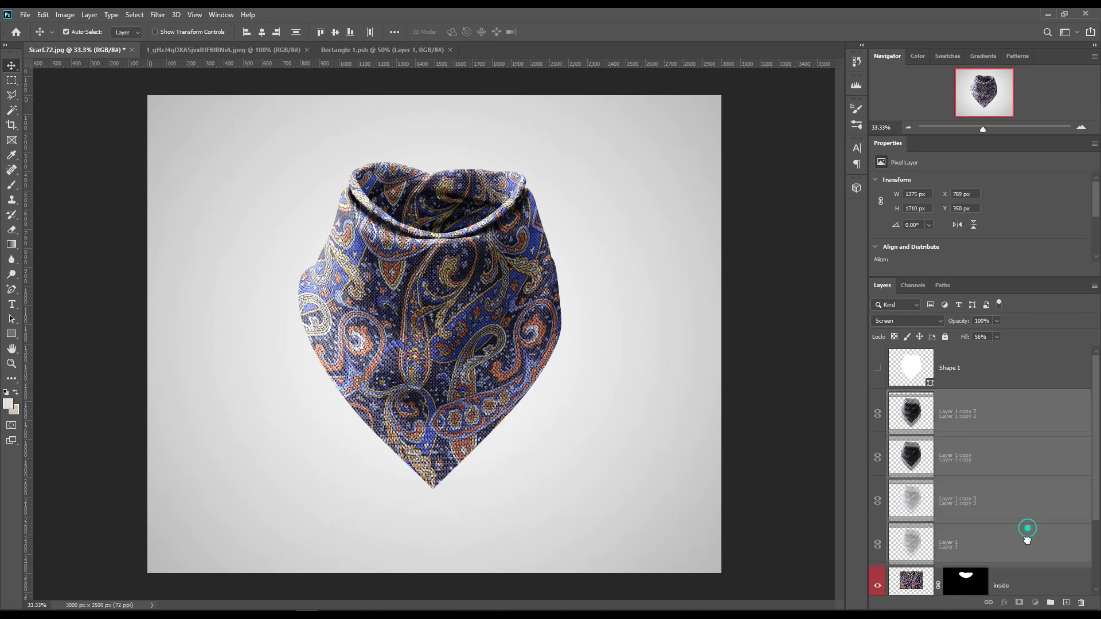
{"action": "key", "text": "ctrl+g"}
{"action": "double_click", "coordinate": [921, 396]}
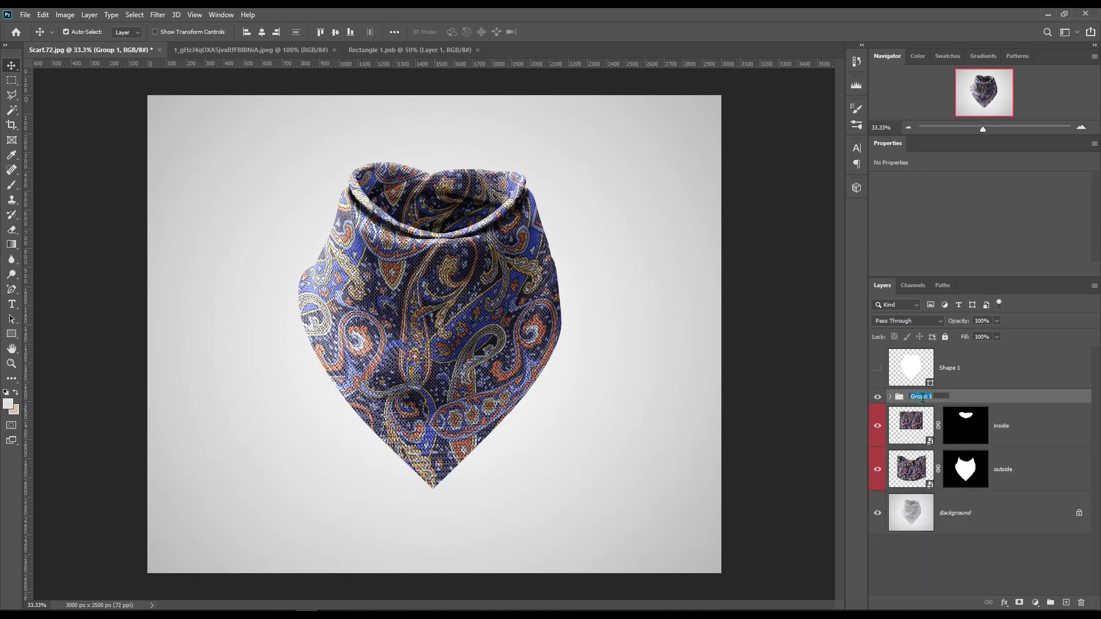
{"action": "type", "text": "F"}
{"action": "key", "text": "Return"}
{"action": "left_click", "coordinate": [990, 516]}
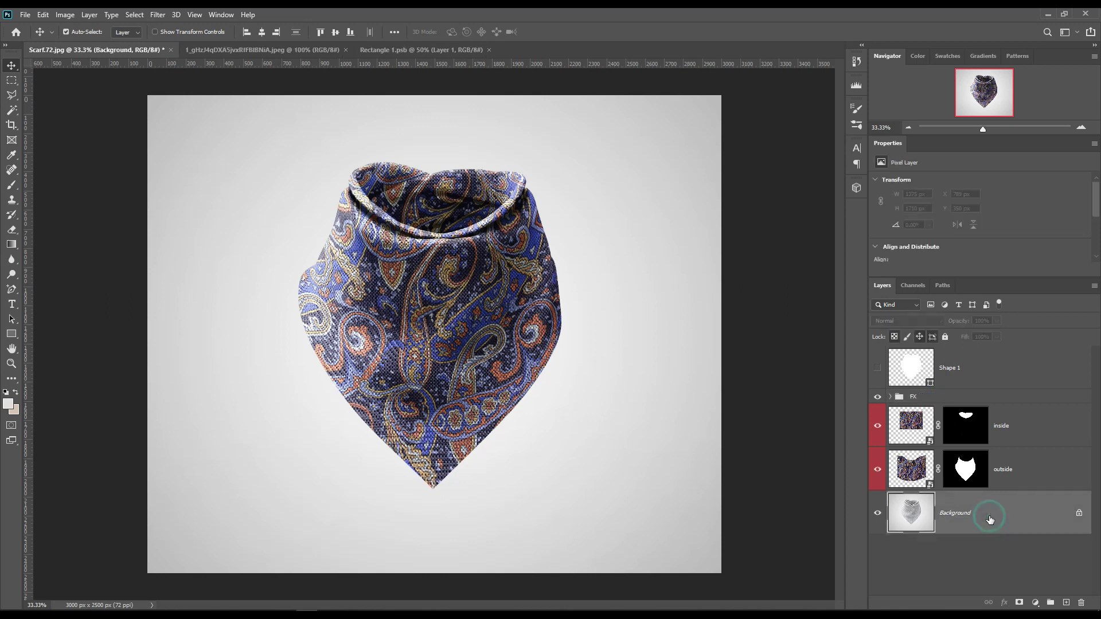
- Add a lavender Solid Color fill layer above the Background, blended with Linear Burn
{"action": "left_click", "coordinate": [1035, 602]}
{"action": "left_click", "coordinate": [1039, 405]}
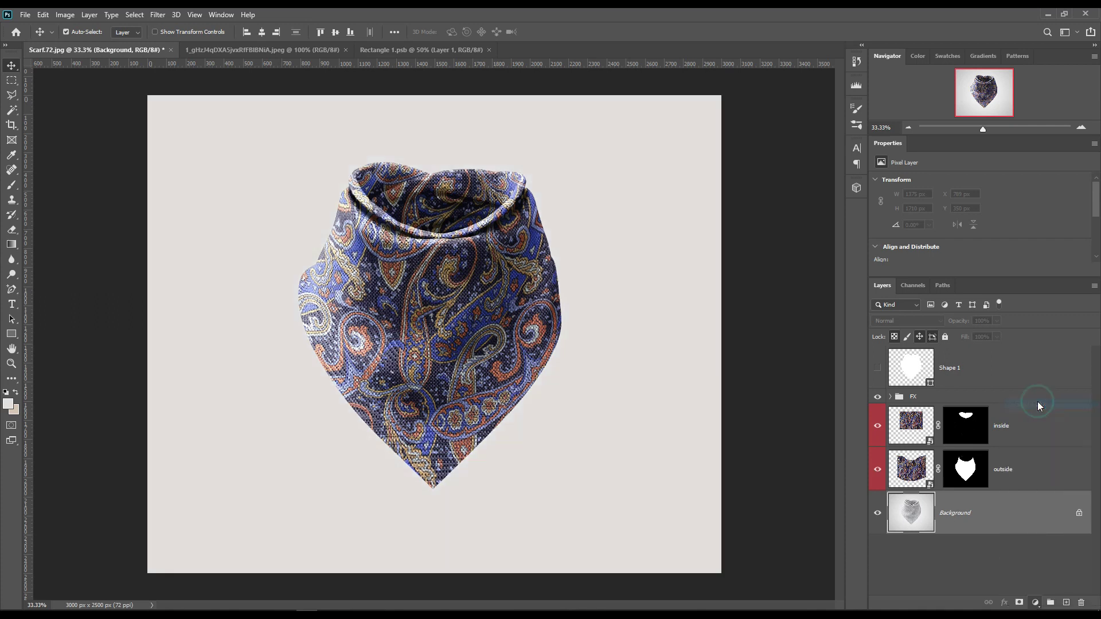
{"action": "left_click", "coordinate": [519, 186]}
{"action": "mouse_move", "coordinate": [829, 289]}
{"action": "left_mouse_down"}
{"action": "mouse_move", "coordinate": [800, 285]}
{"action": "mouse_move", "coordinate": [810, 284]}
{"action": "left_mouse_up"}
{"action": "left_click", "coordinate": [1013, 280]}
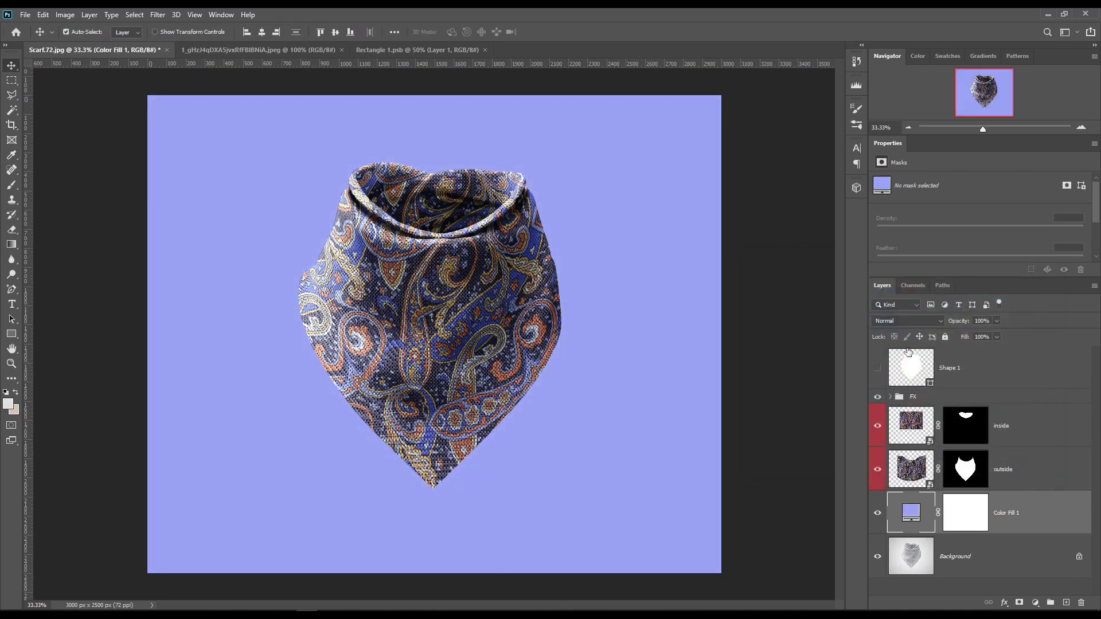
{"action": "left_click", "coordinate": [916, 322]}
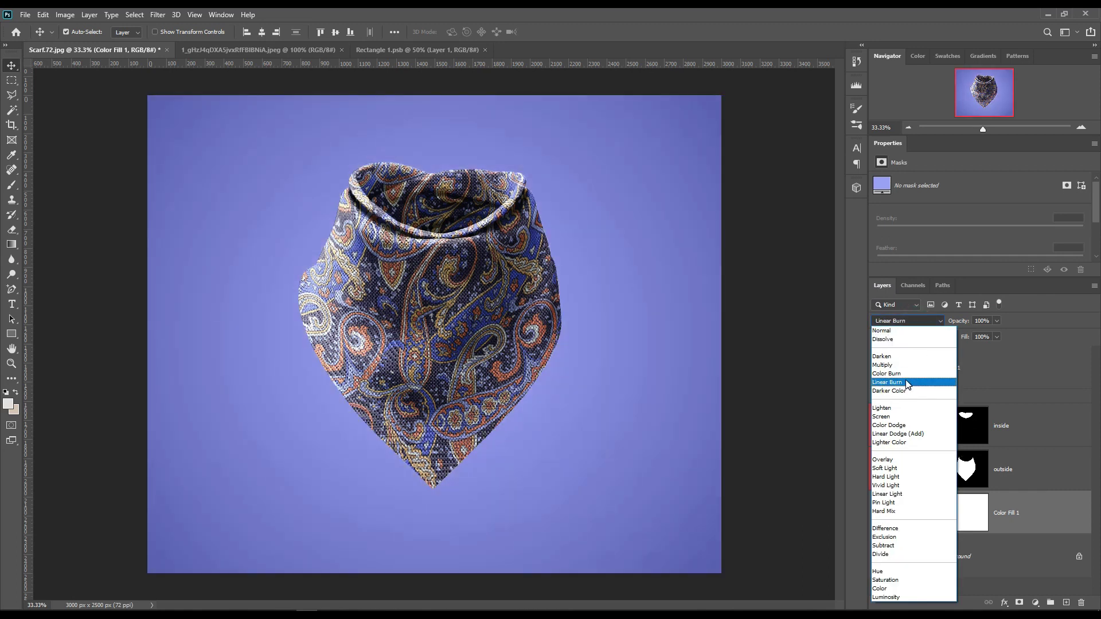
{"action": "left_click", "coordinate": [907, 382]}
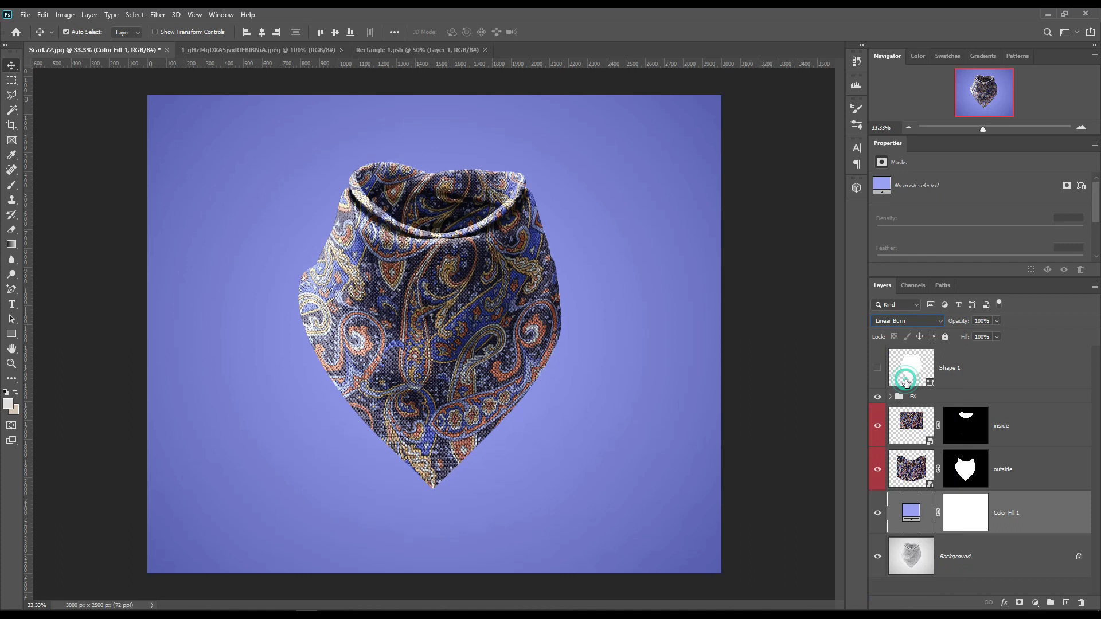
- Change the fill colour to a lighter periwinkle, bdc8ff
{"action": "double_click", "coordinate": [909, 512]}
{"action": "mouse_move", "coordinate": [817, 286]}
{"action": "left_mouse_down"}
{"action": "mouse_move", "coordinate": [834, 285]}
{"action": "mouse_move", "coordinate": [796, 261]}
{"action": "mouse_move", "coordinate": [791, 285]}
{"action": "left_mouse_up"}
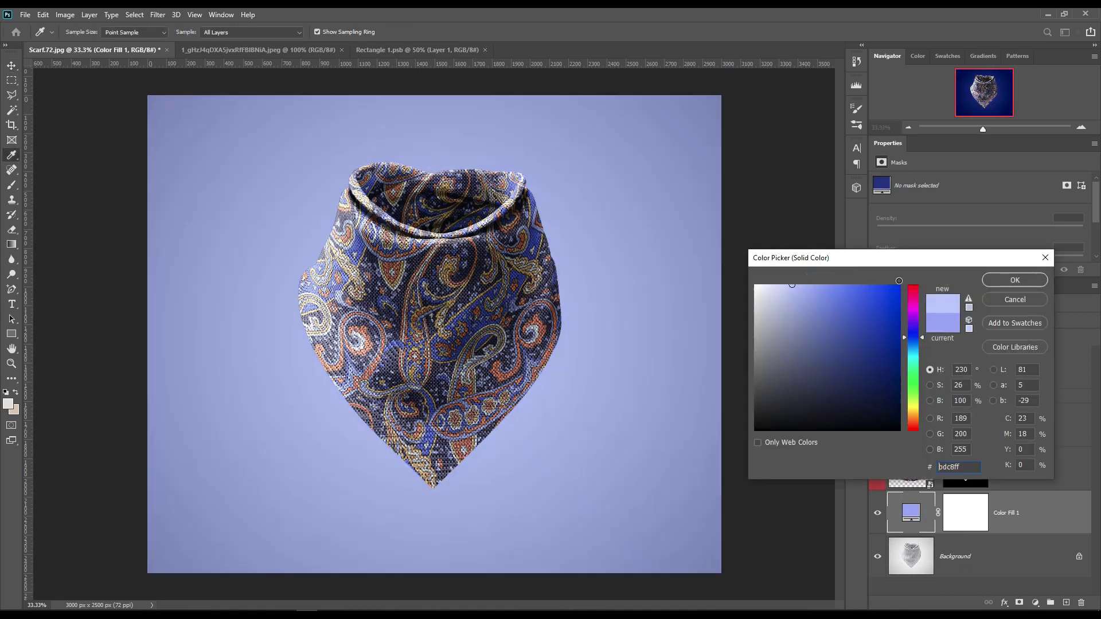
{"action": "left_click", "coordinate": [1015, 280]}
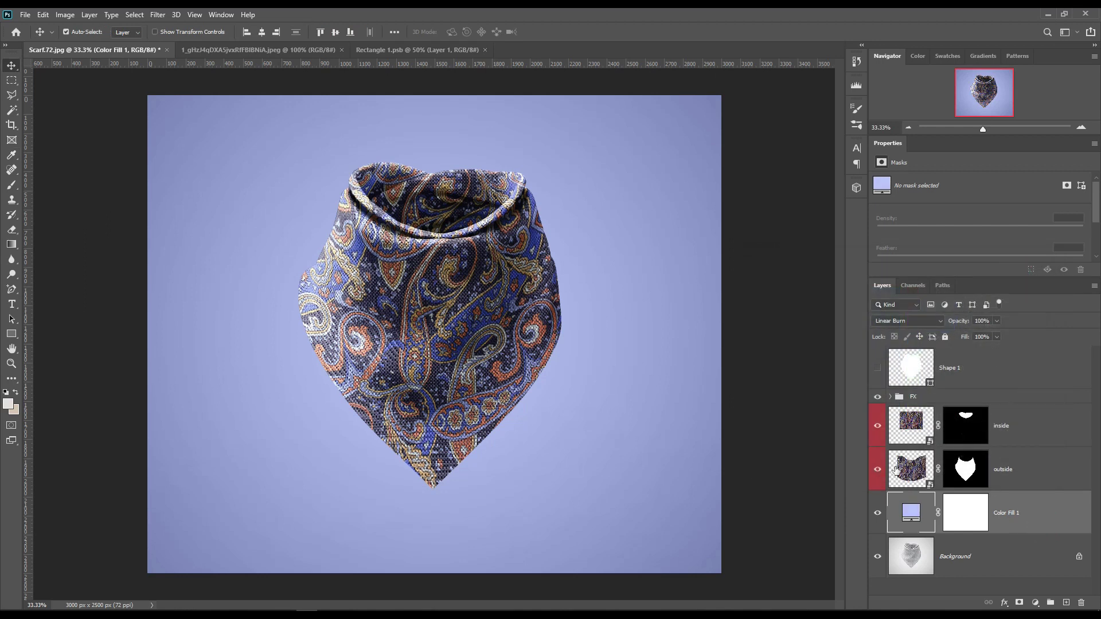
{"action": "left_click", "coordinate": [1035, 427]}
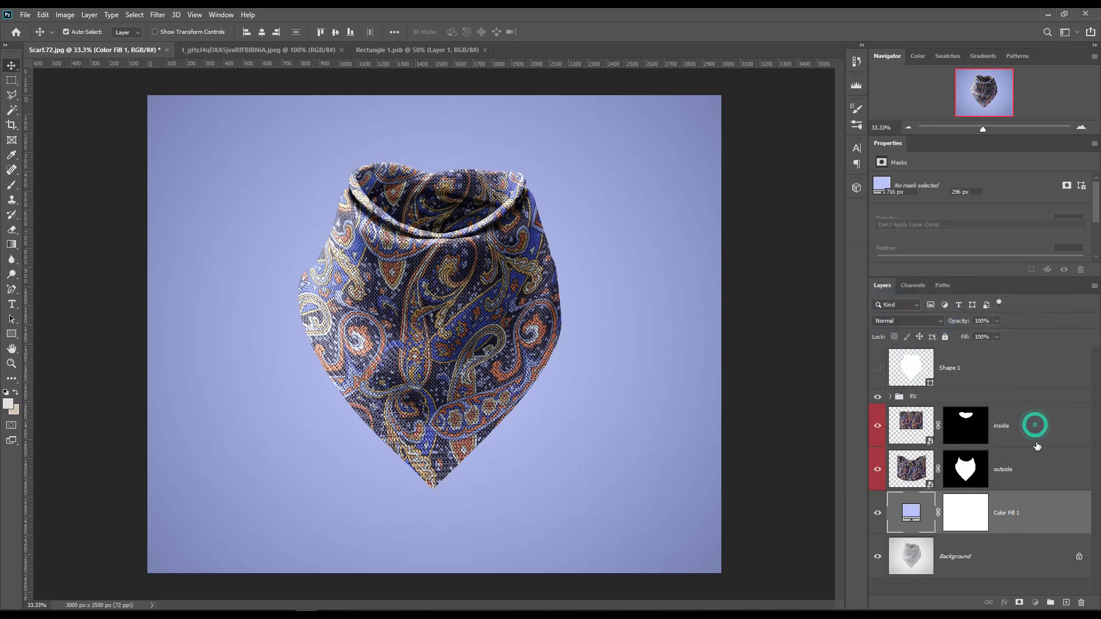
- Group the inside and outside layers into a group named 'Edit Thids Layer'
{"action": "left_click", "coordinate": [1035, 482], "text": "shift"}
{"action": "left_click_drag", "start_coordinate": [1039, 457], "coordinate": [1050, 603]}
{"action": "double_click", "coordinate": [921, 410]}
{"action": "type", "text": "Edit Thids La"}
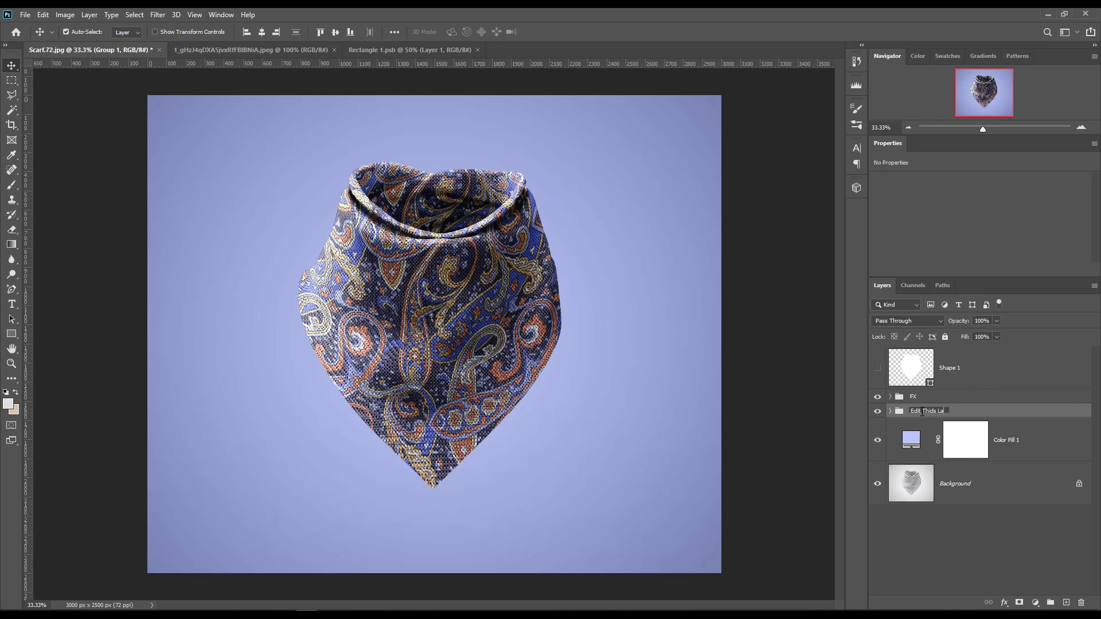
{"action": "type", "text": "yer"}
{"action": "key", "text": "Return"}
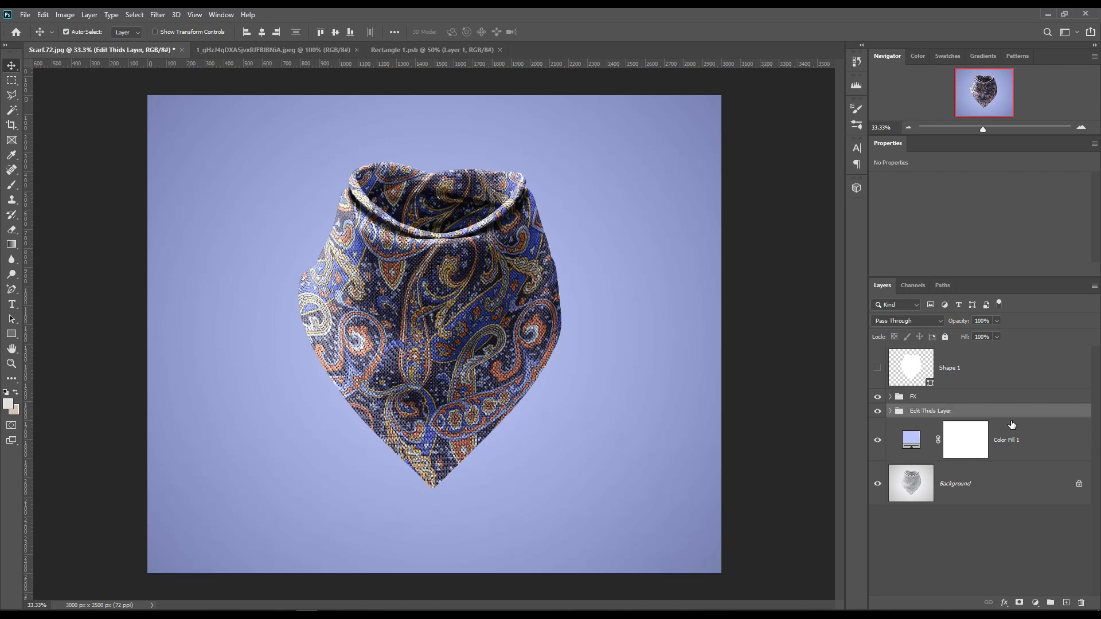
- Rename the Color Fill 1 layer to 'BG' and hide it
{"action": "double_click", "coordinate": [1013, 441]}
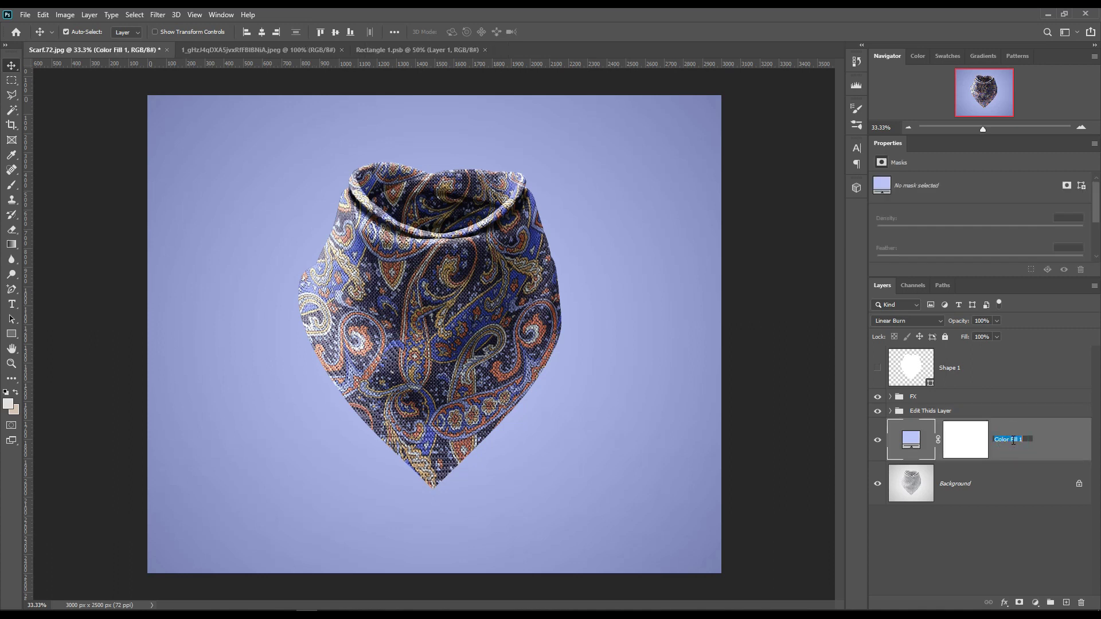
{"action": "type", "text": "BG"}
{"action": "key", "text": "Return"}
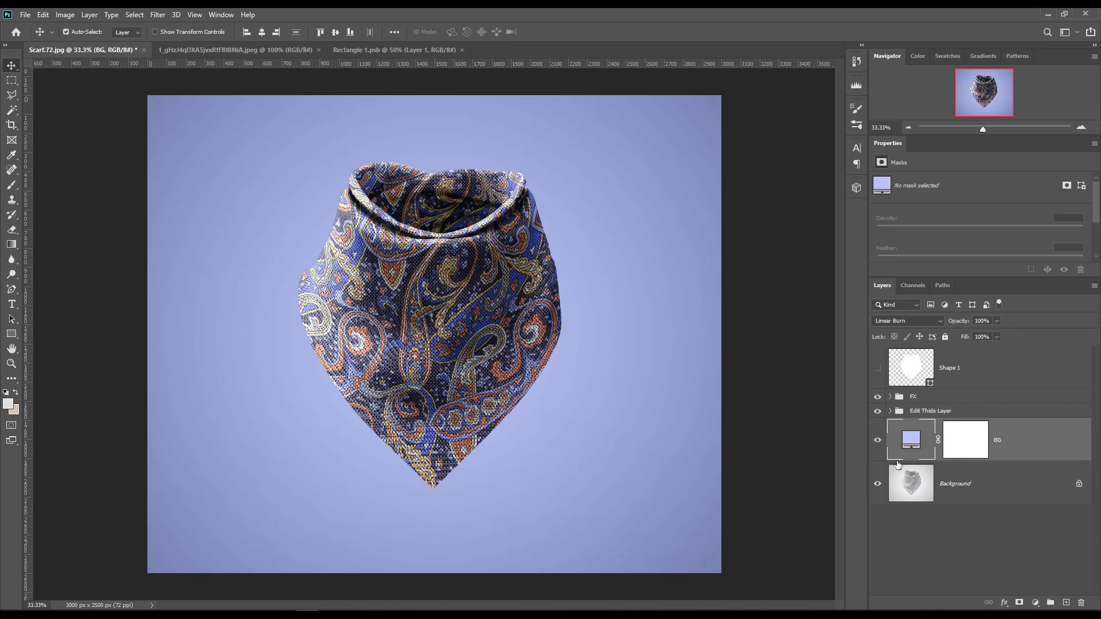
{"action": "left_click", "coordinate": [877, 440]}
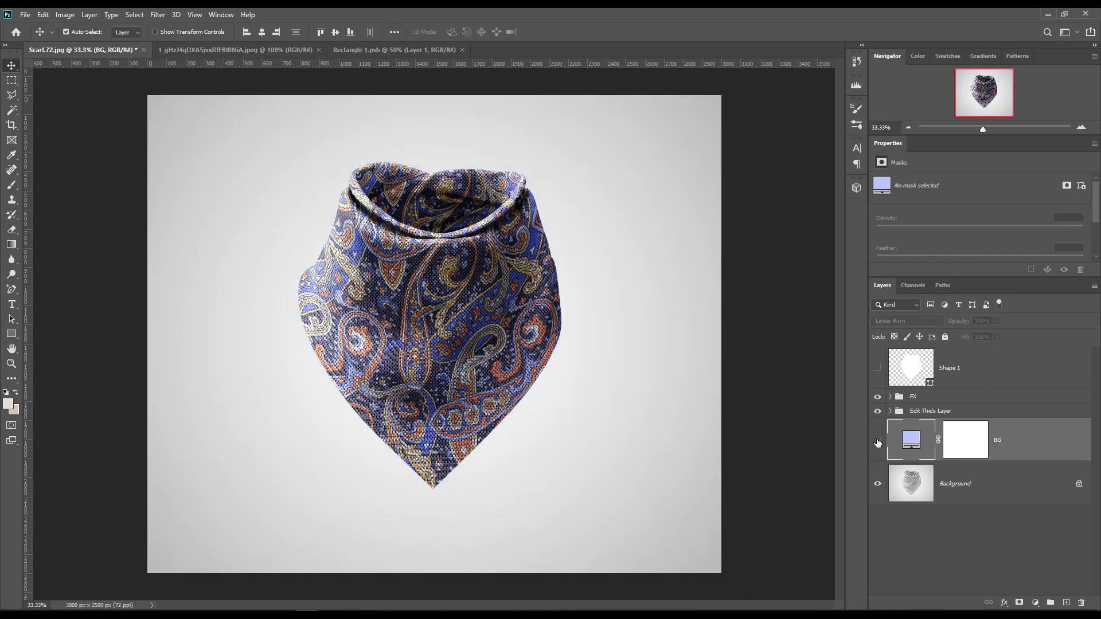
{"action": "left_click", "coordinate": [877, 440]}
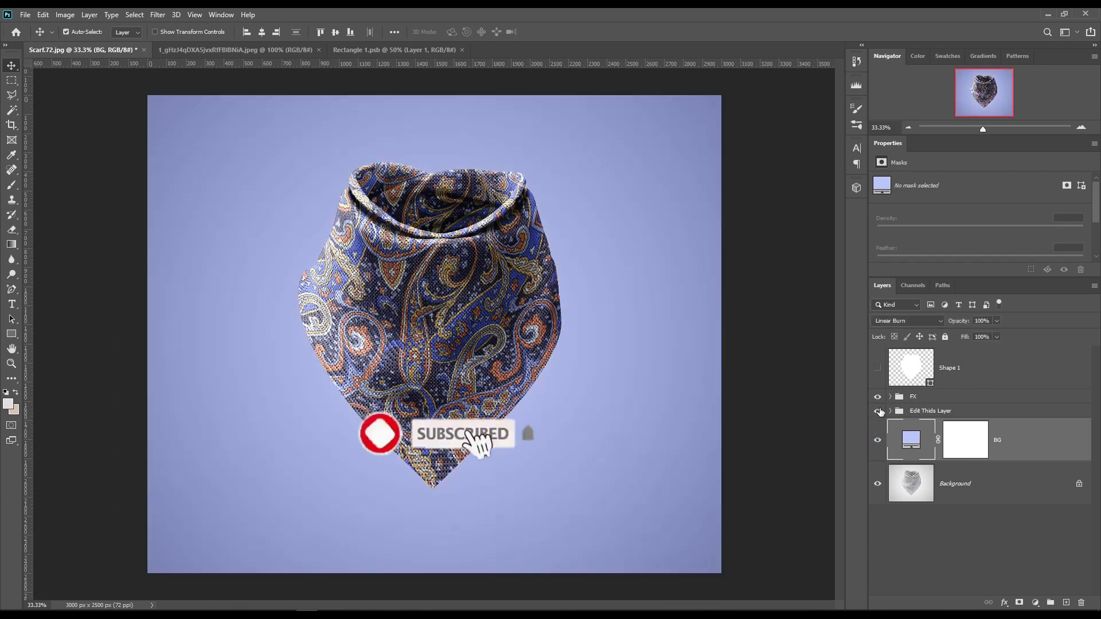
{"action": "left_click", "coordinate": [878, 410]}
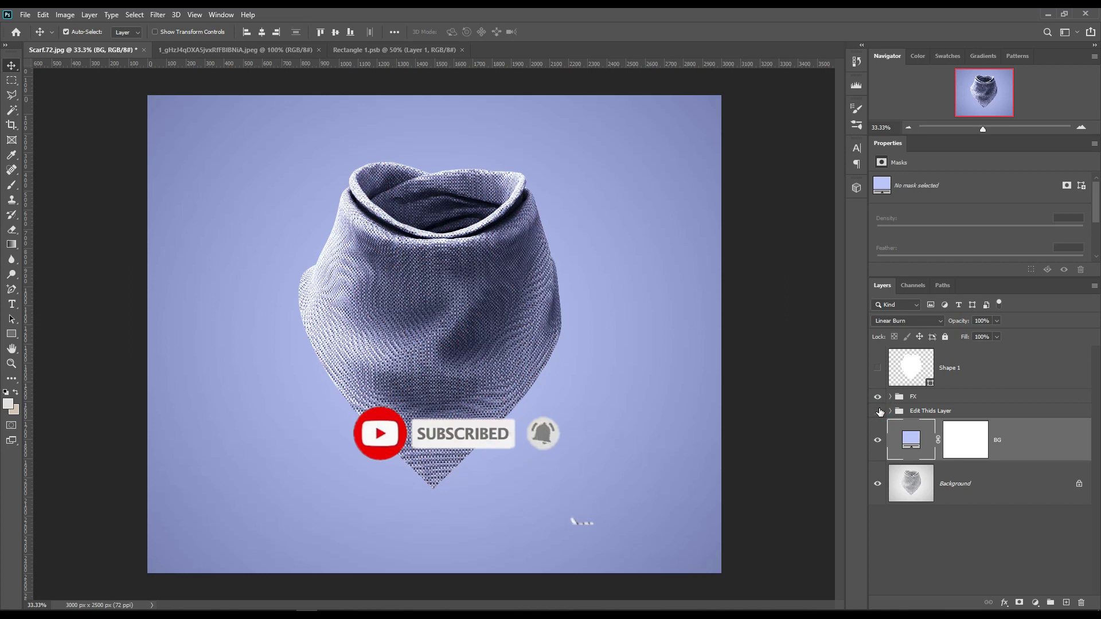
{"action": "left_click", "coordinate": [877, 411]}
{"action": "left_click", "coordinate": [876, 395]}
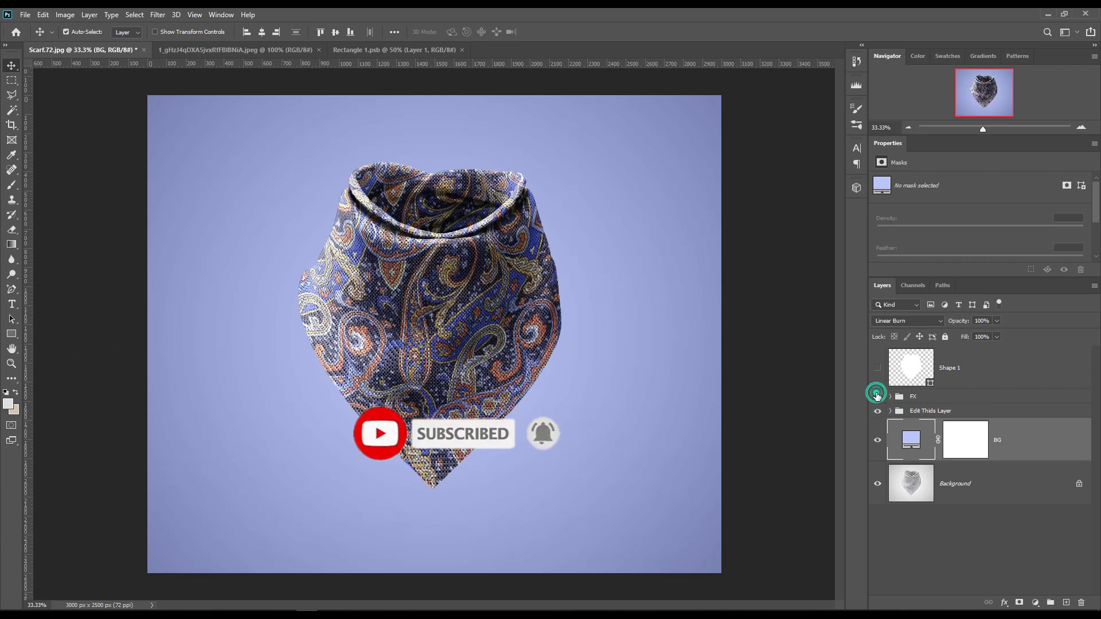
{"action": "left_click", "coordinate": [877, 396]}
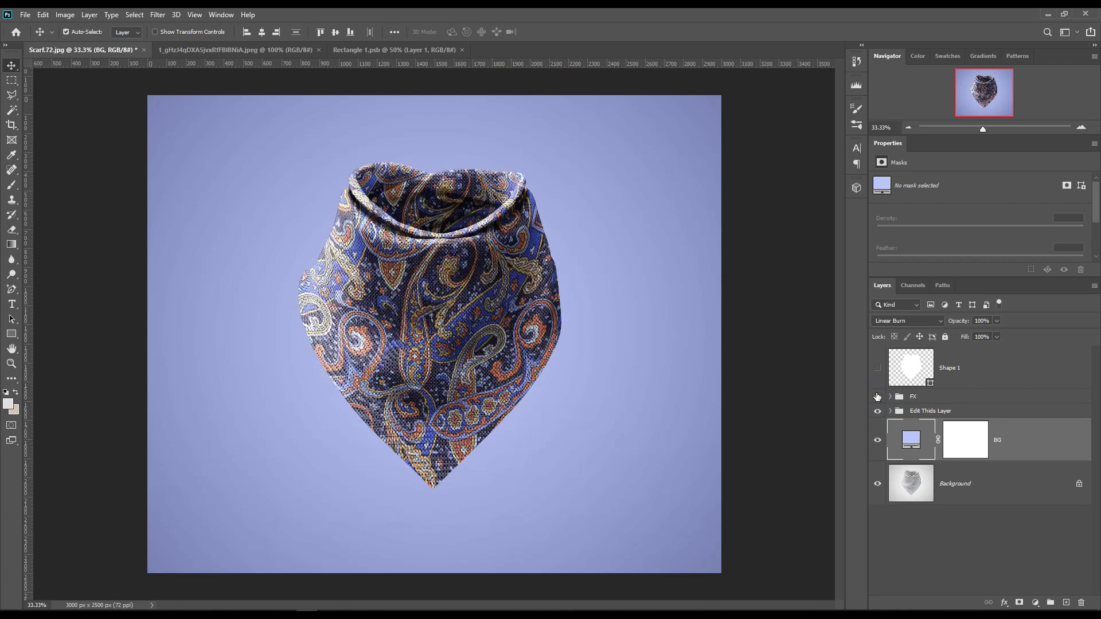
{"action": "left_click", "coordinate": [975, 541]}
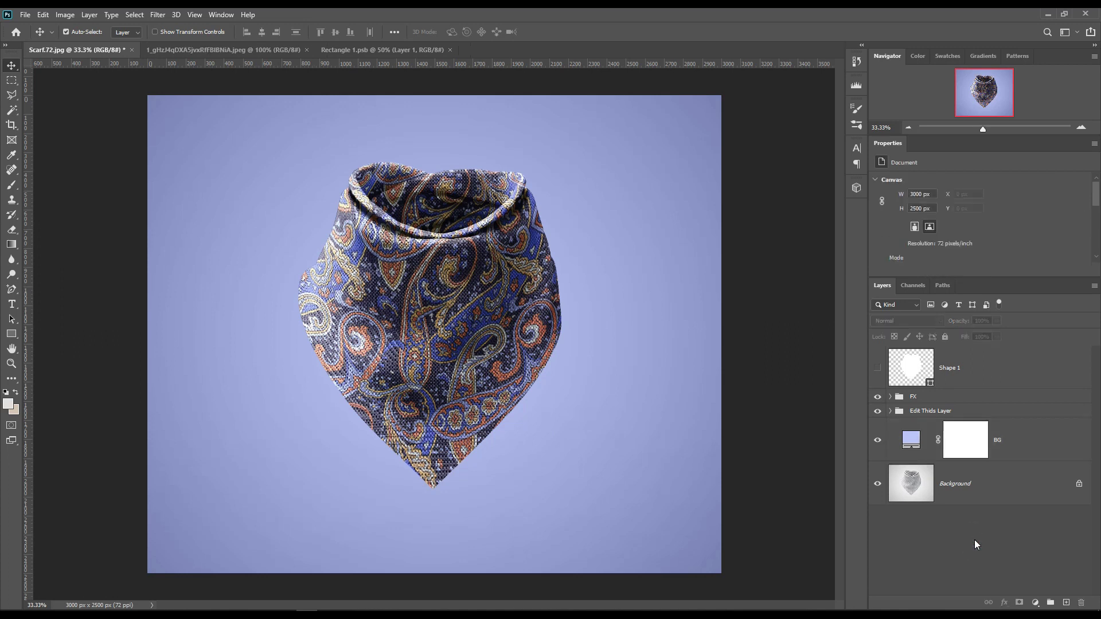